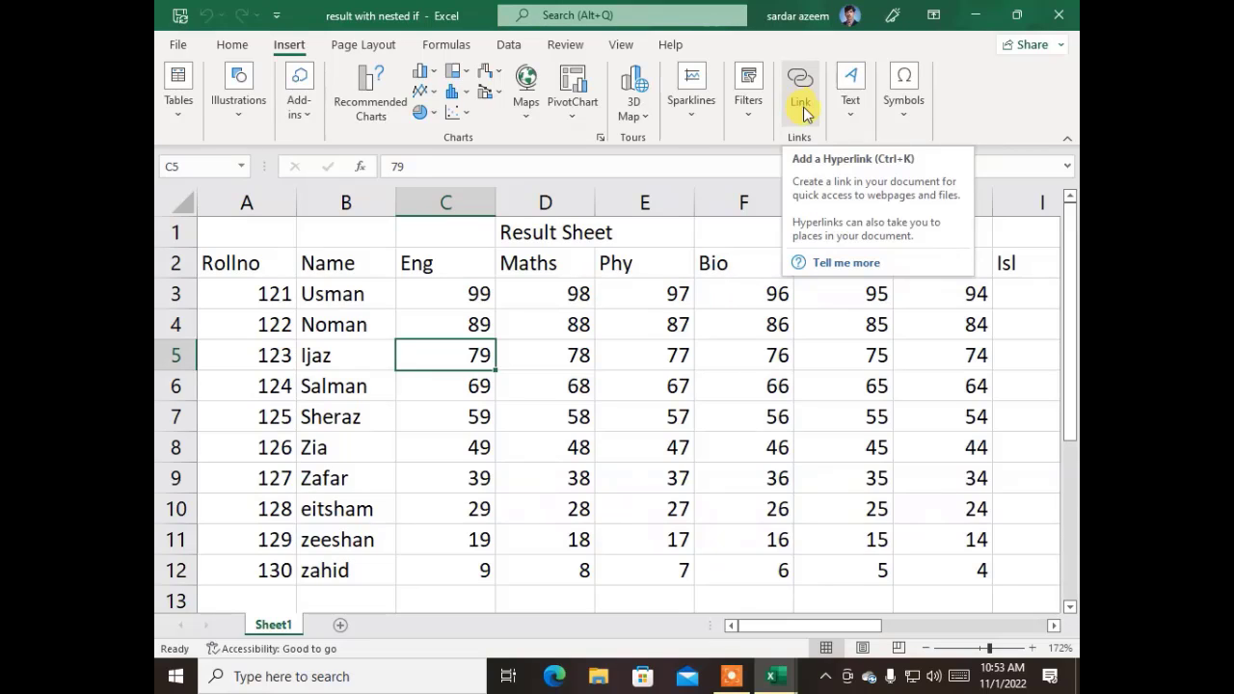
- Link cell C14 to the 3d sum and consolidations.xlsx file in Documents
scroll(653, 289, "down", 3)
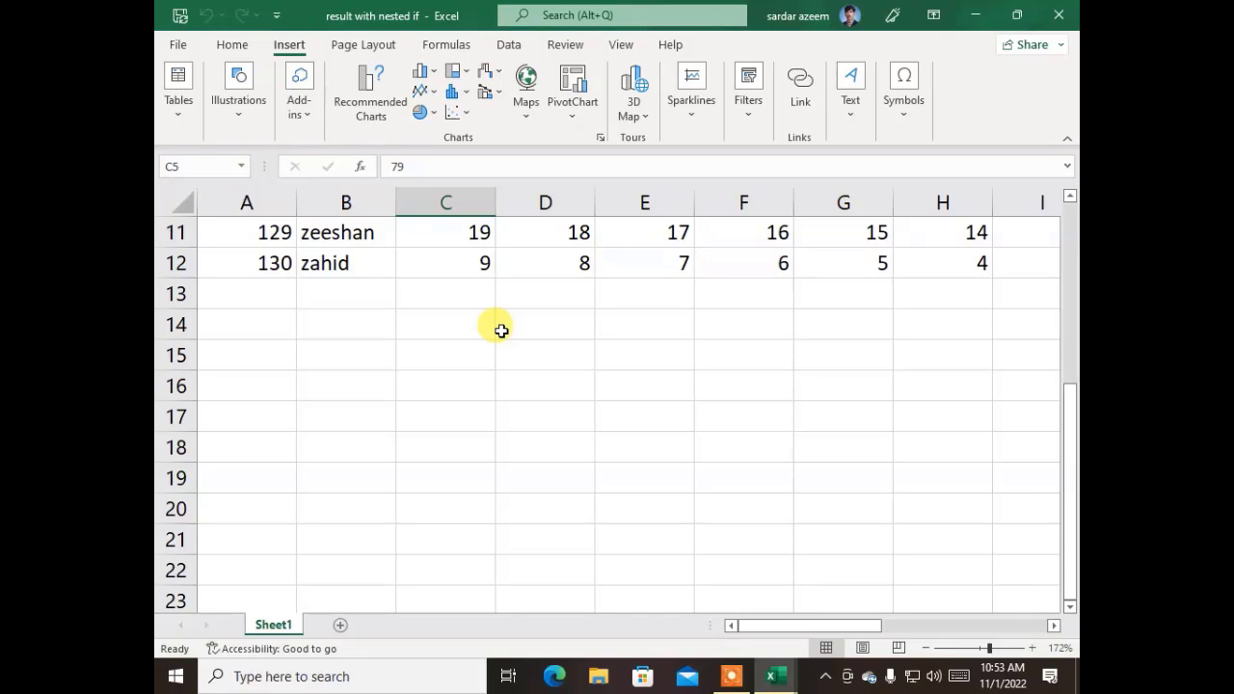
left_click(480, 325)
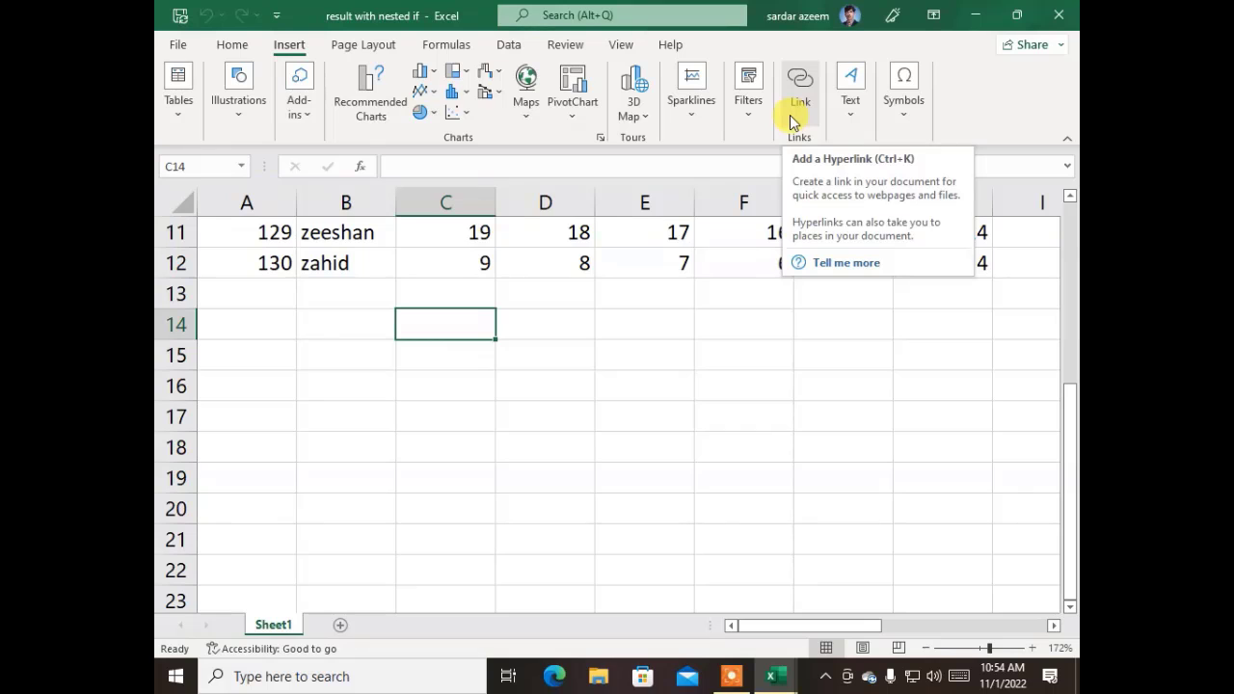
left_click(804, 92)
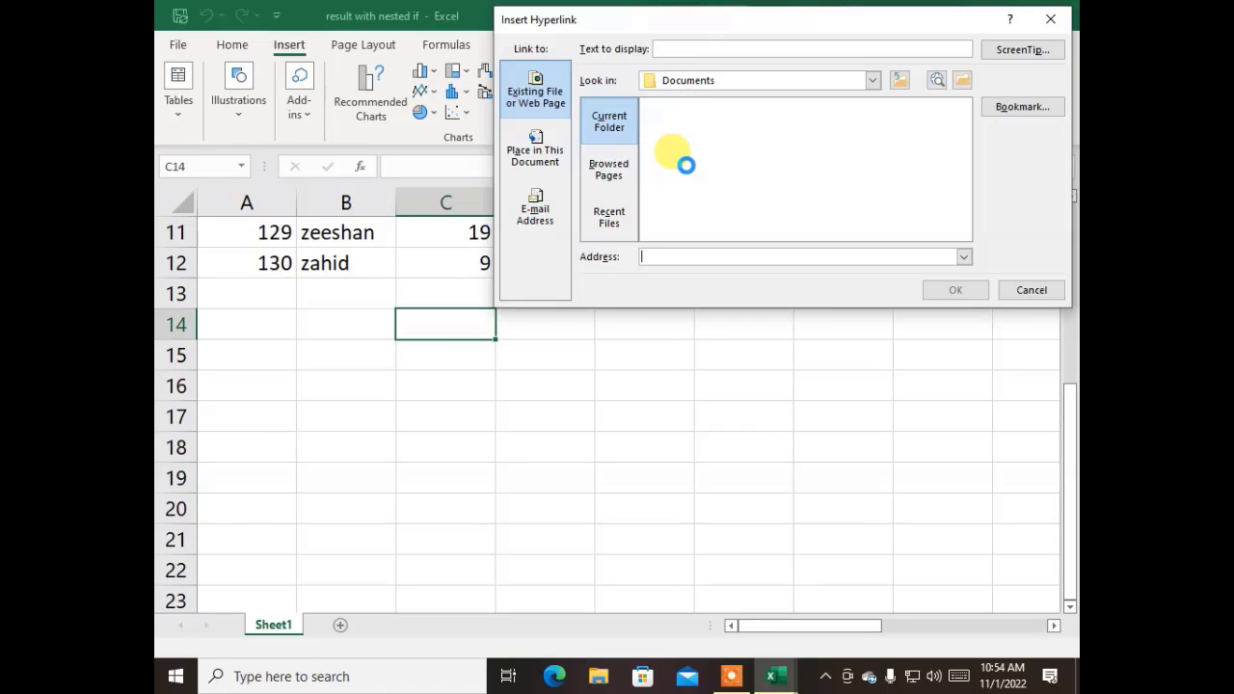
left_click(532, 154)
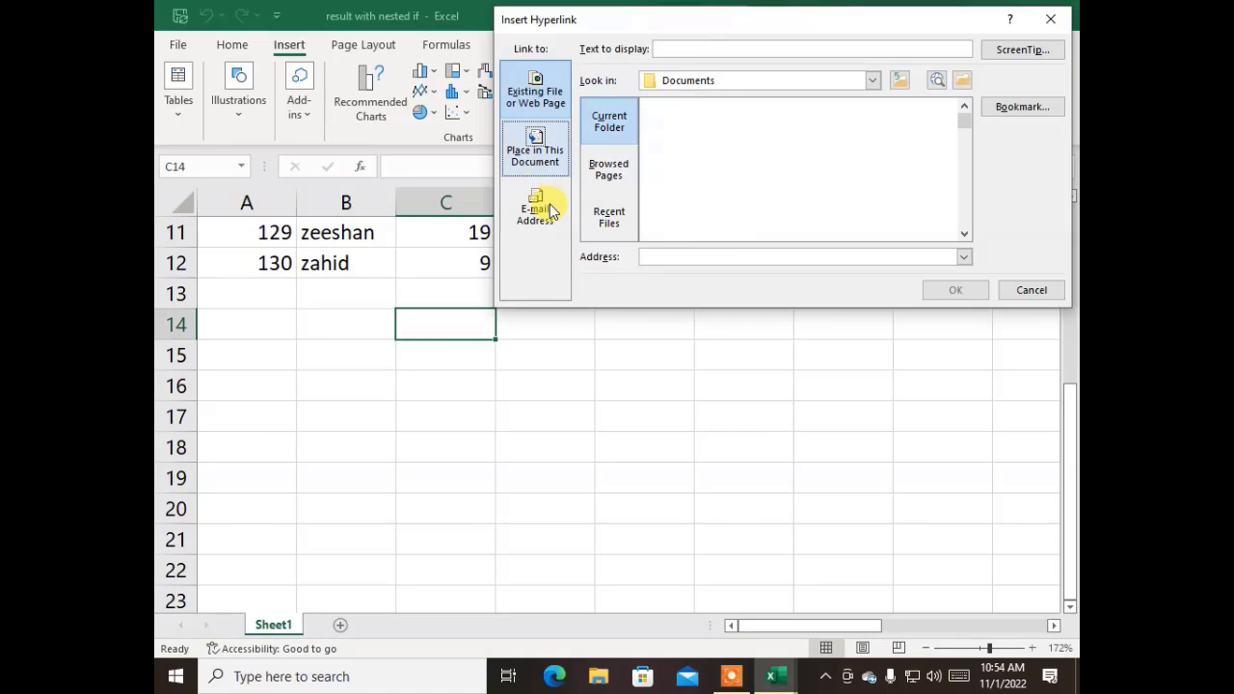
left_click(536, 93)
scroll(703, 139, "down", 2)
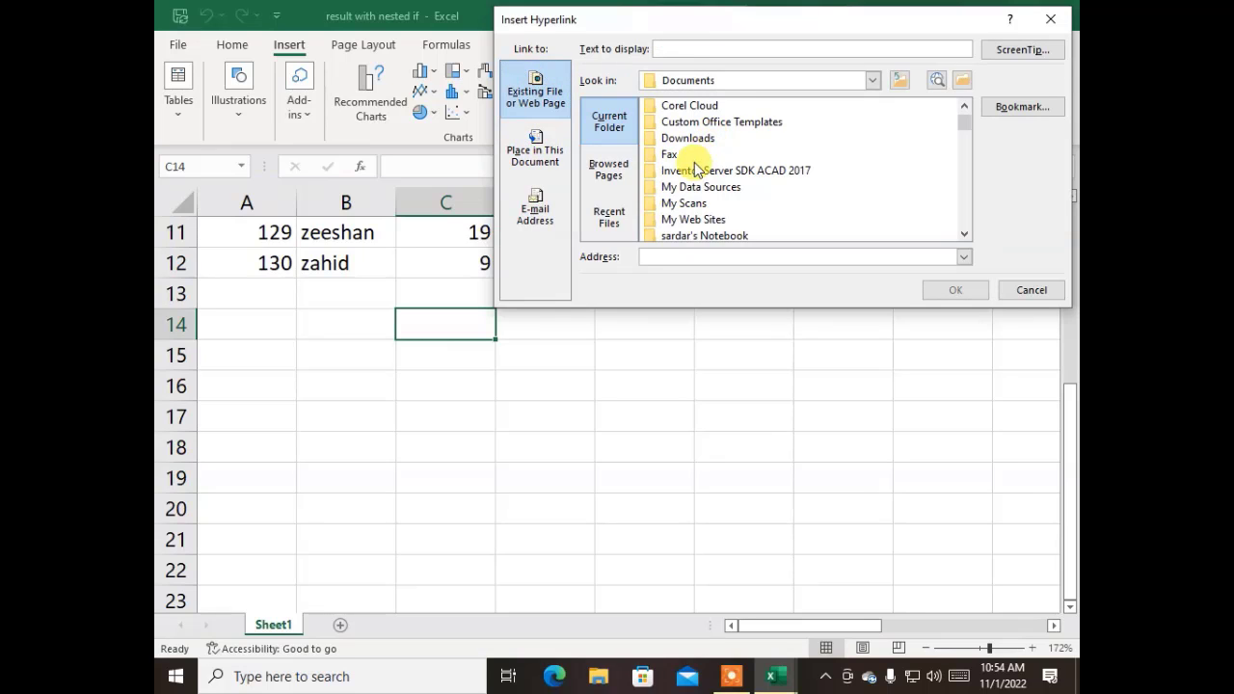
scroll(689, 168, "down", 4)
scroll(688, 178, "down", 3)
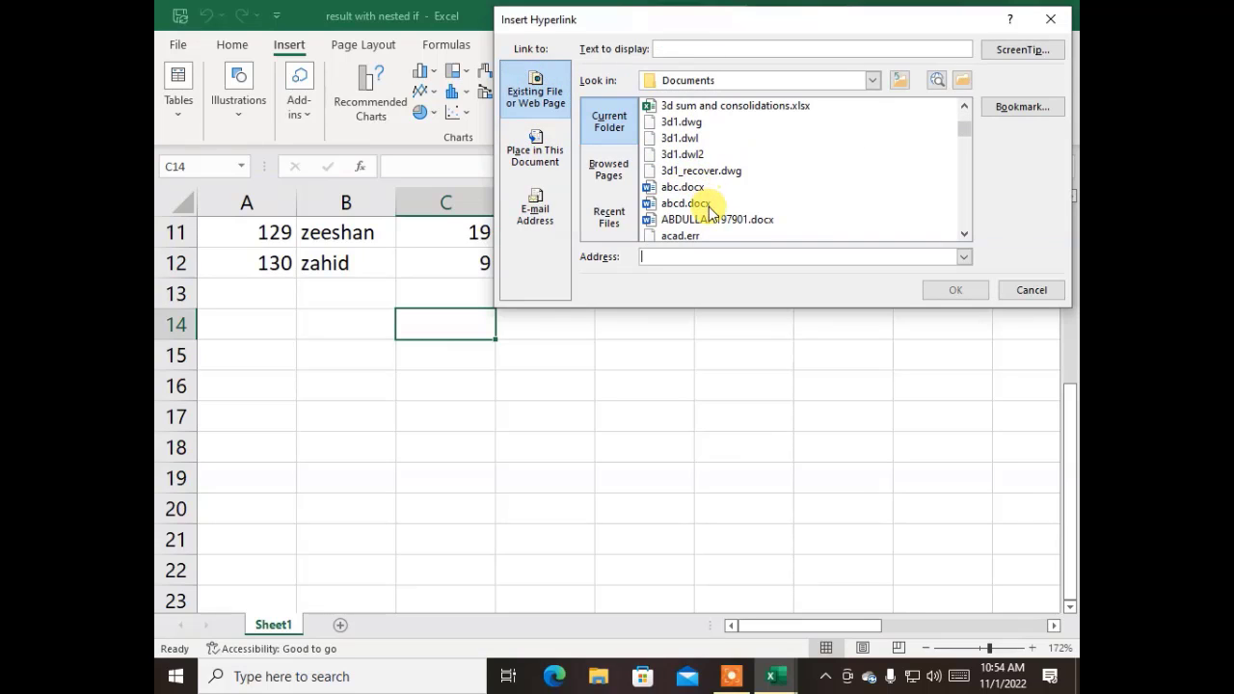
left_click(704, 108)
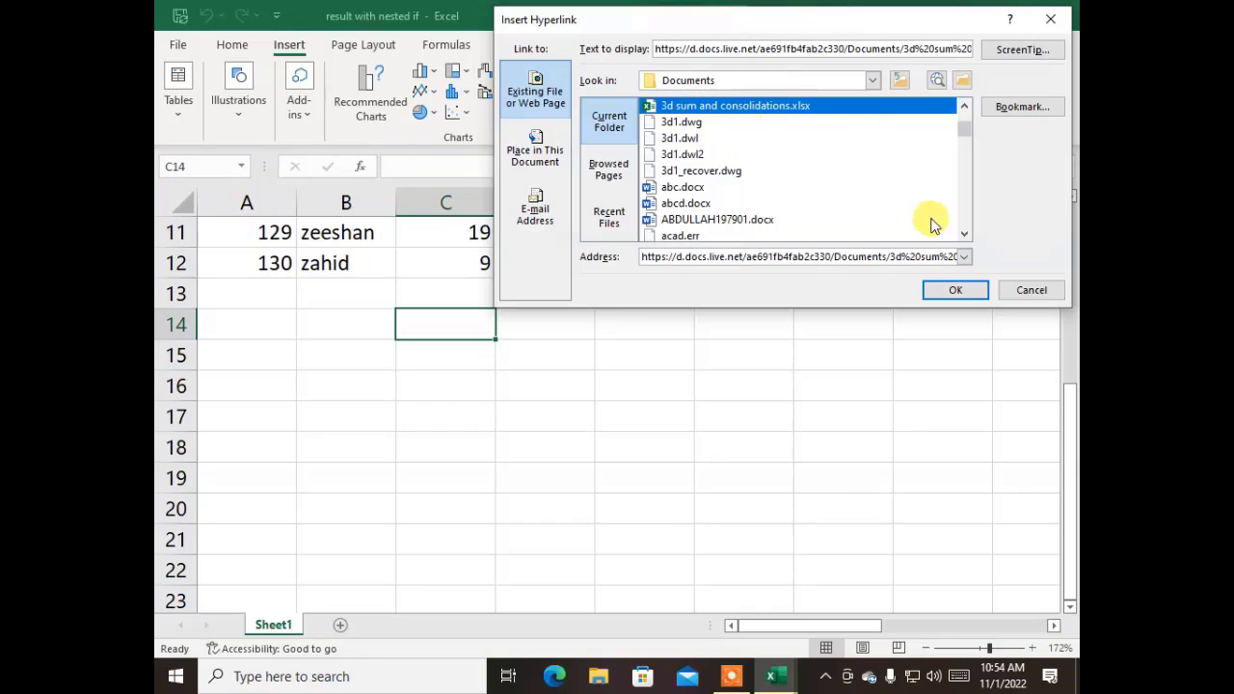
left_click(948, 292)
left_click(649, 443)
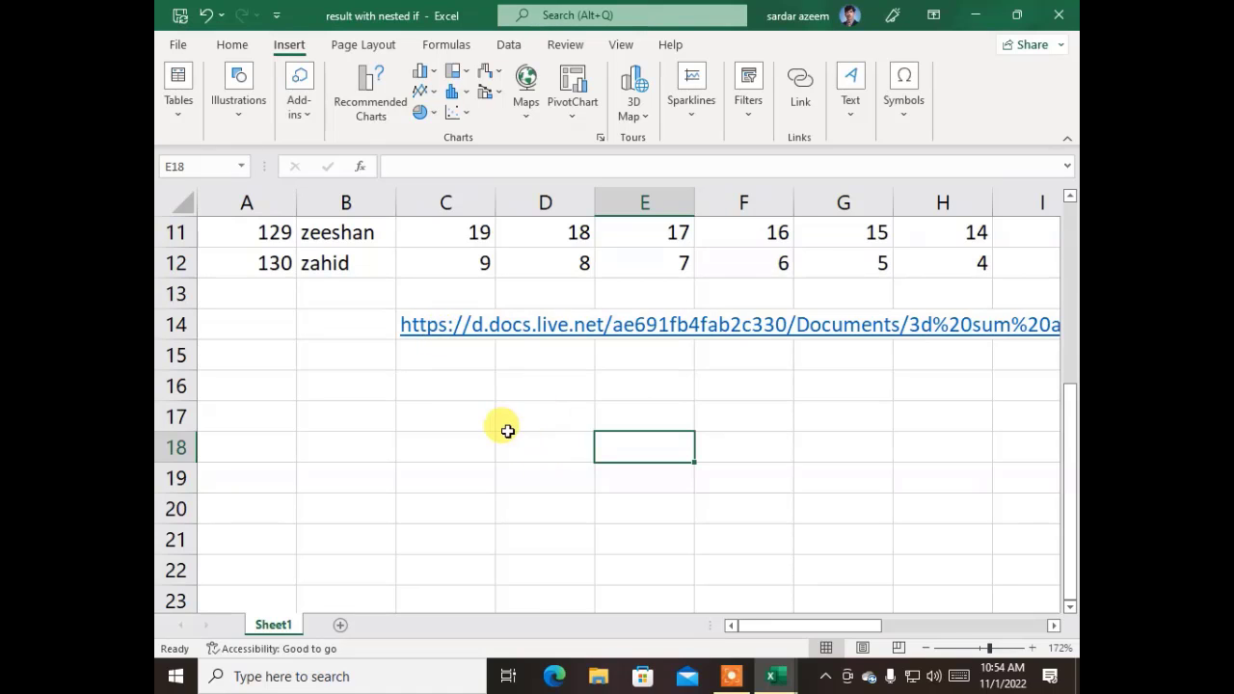
scroll(504, 424, "up", 4)
scroll(507, 416, "down", 5)
scroll(505, 414, "up", 3)
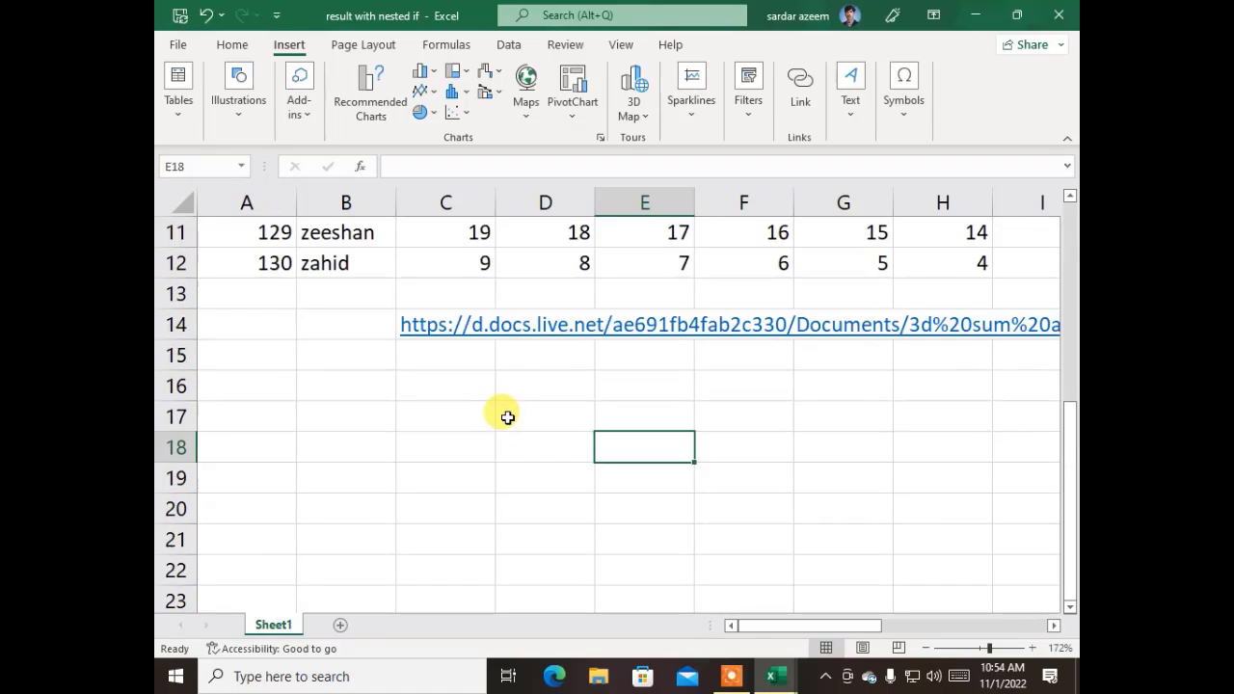
- Follow the C14 link and open 3d sum and consolidations.xlsx online, then return to its OneDrive preview
left_click(445, 478)
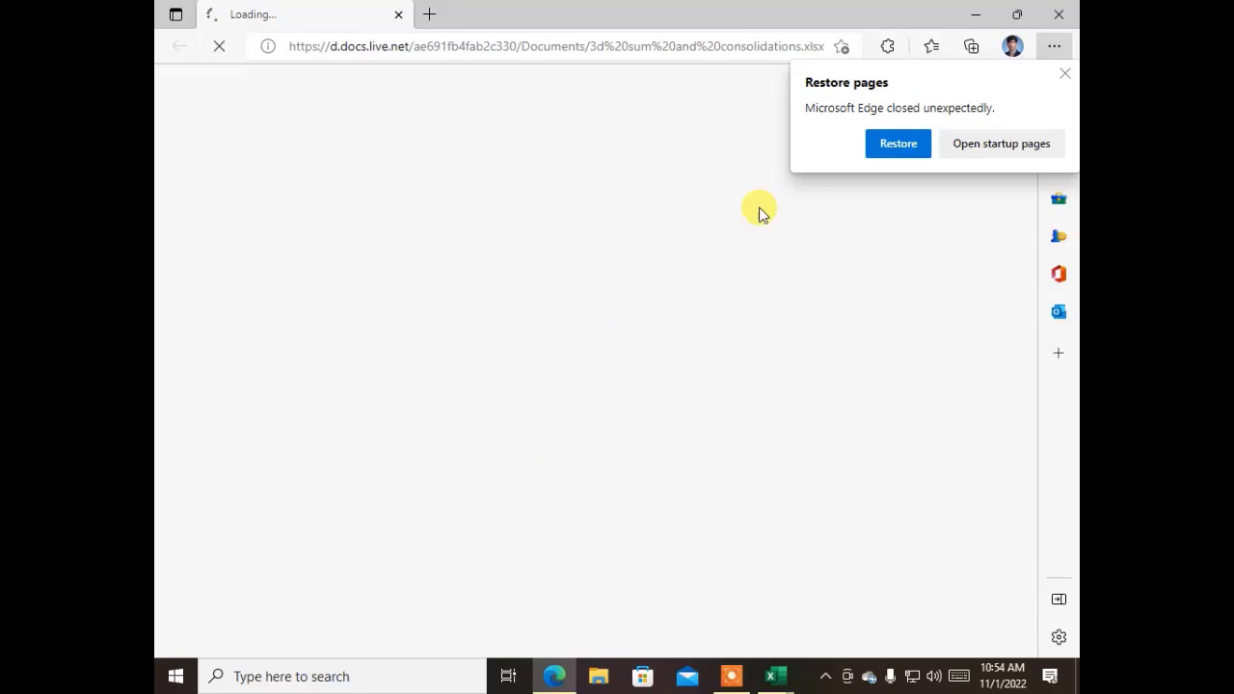
left_click(1064, 77)
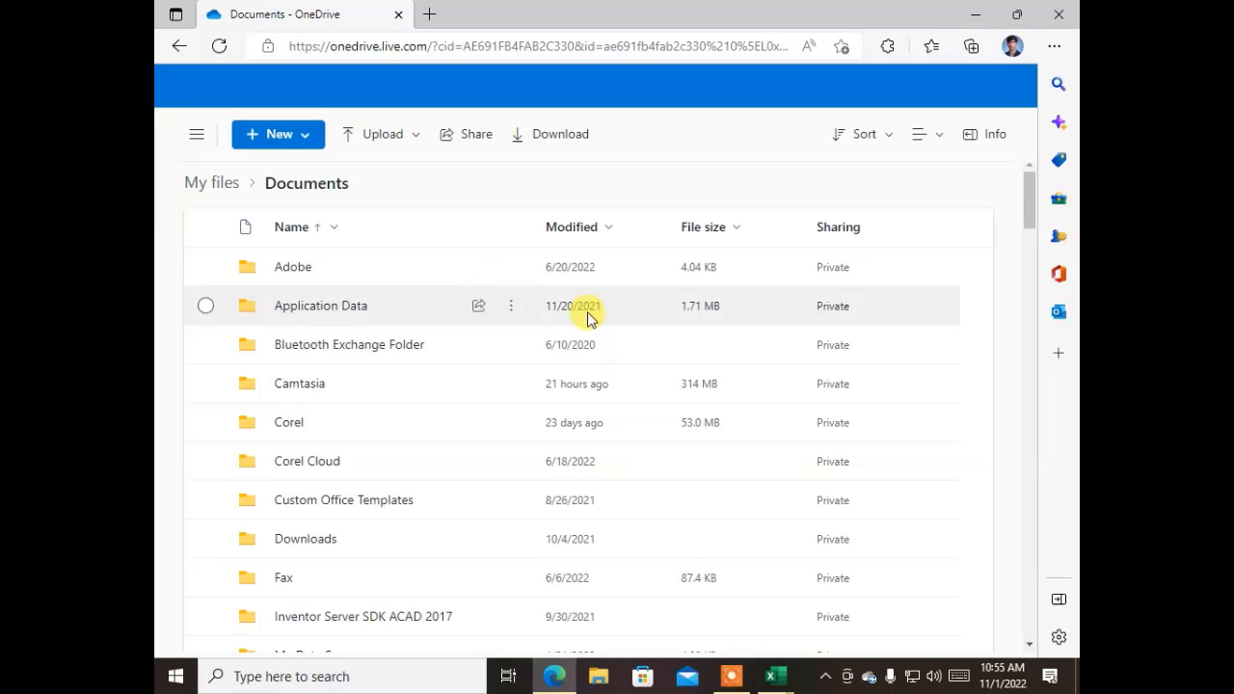
scroll(508, 408, "down", 5)
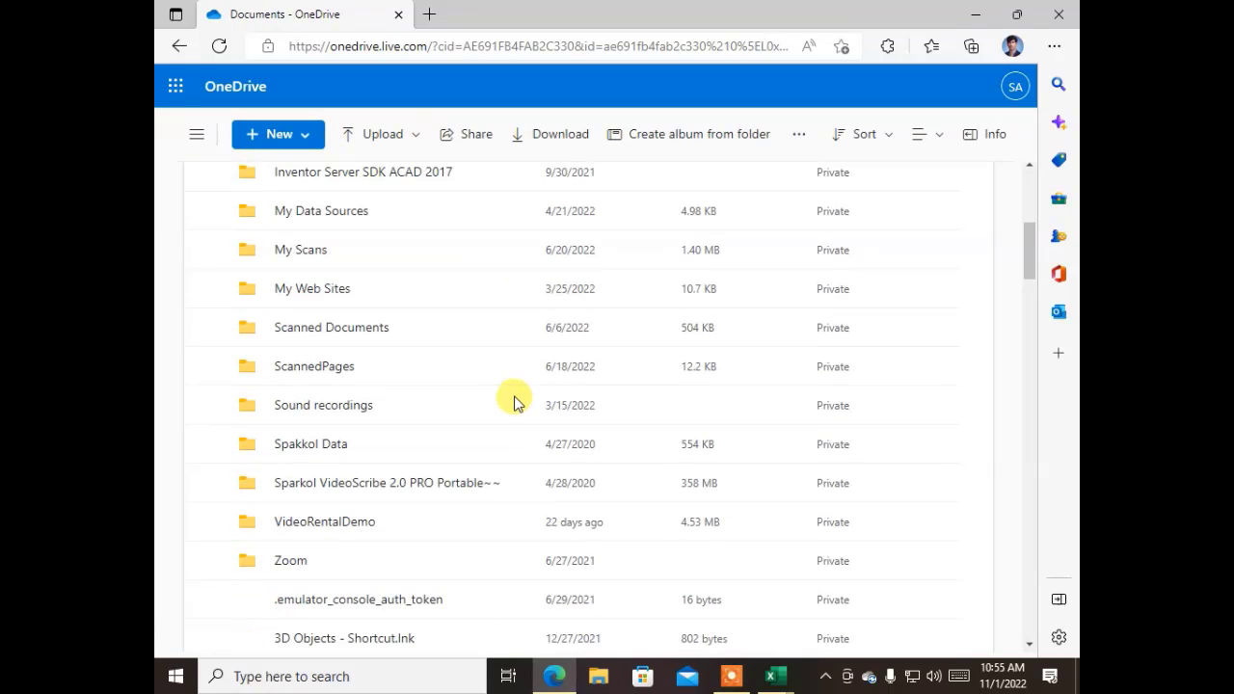
scroll(514, 403, "down", 6)
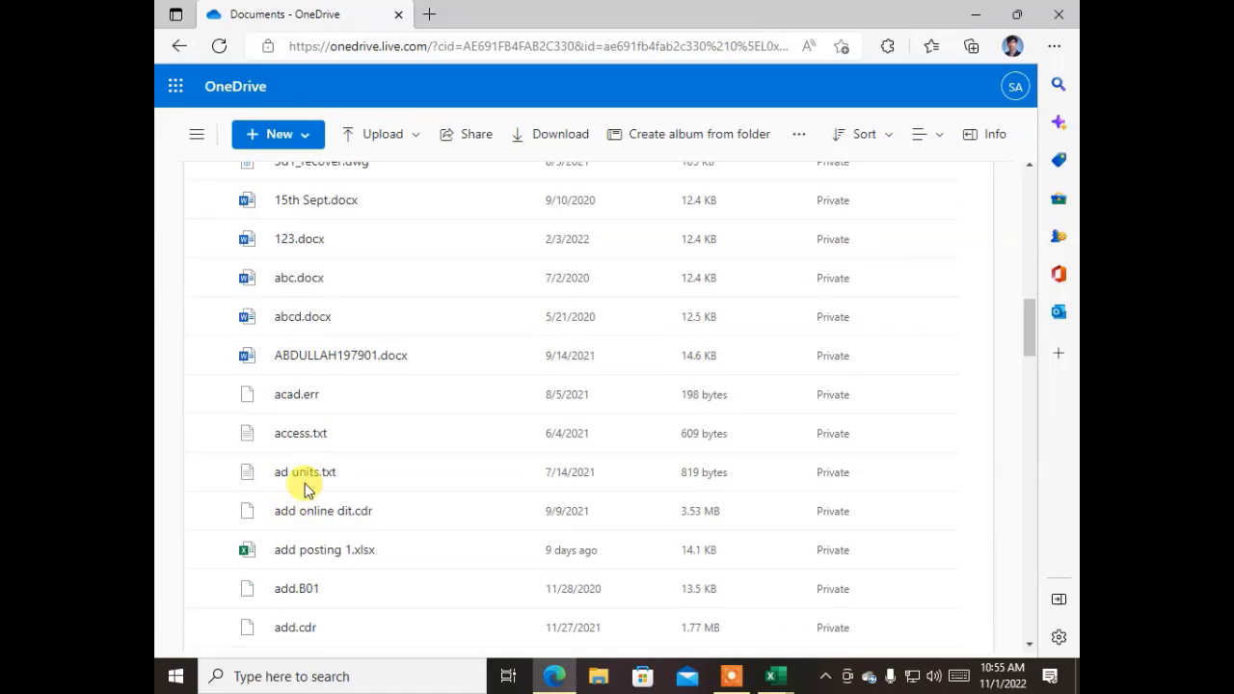
left_click(325, 559)
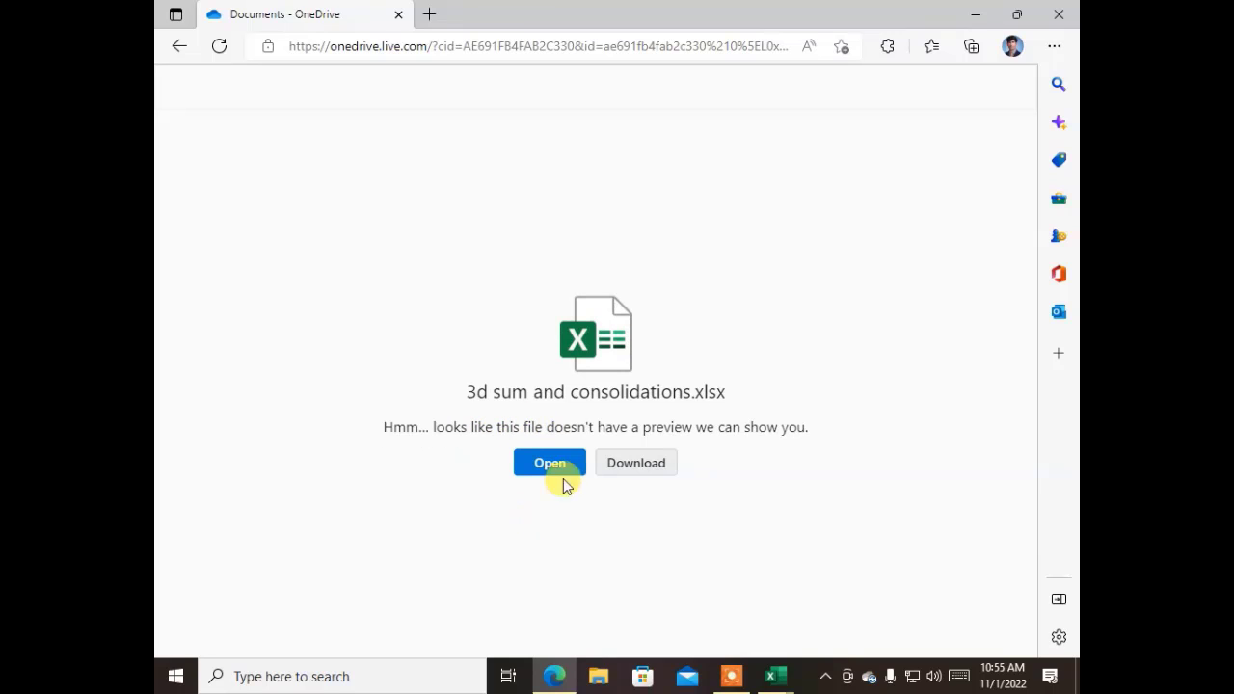
left_click(566, 465)
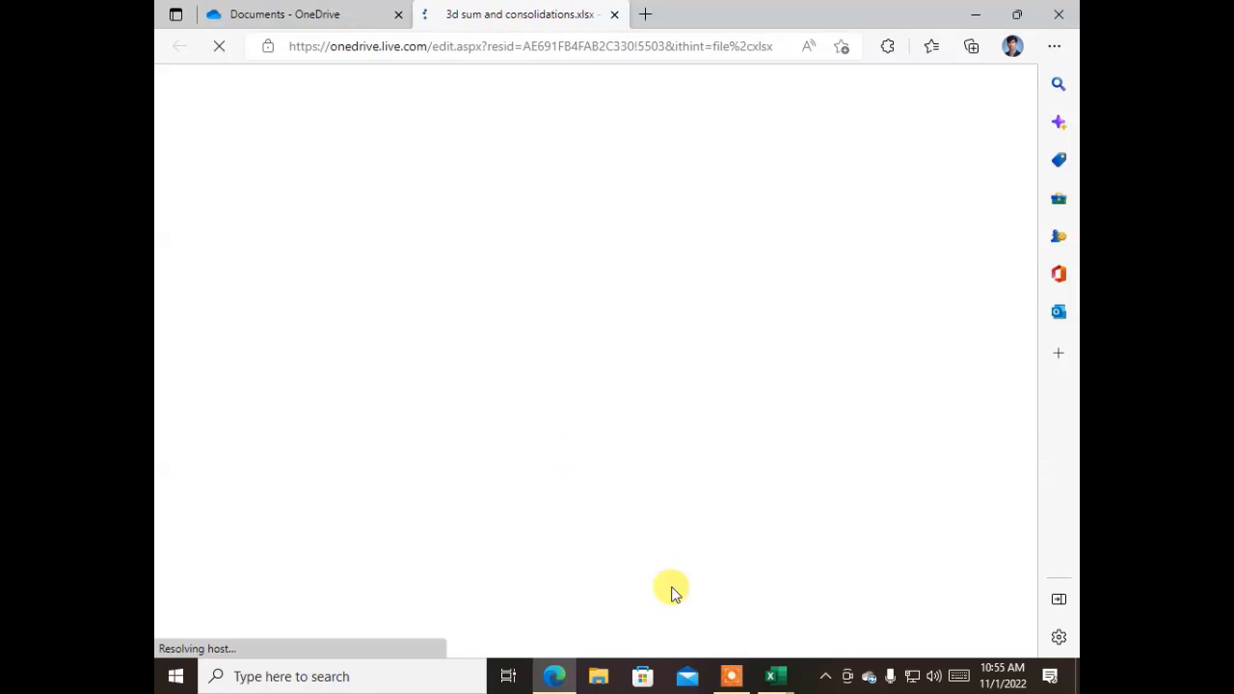
mouse_move(786, 679)
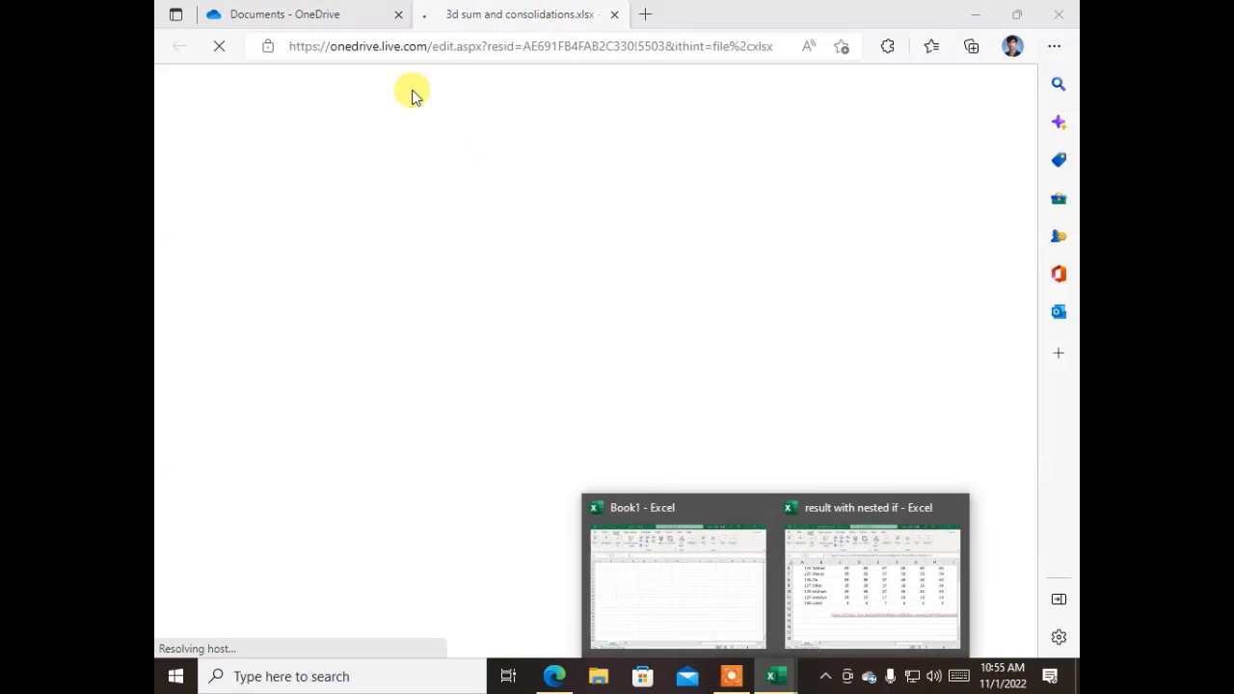
left_click(302, 21)
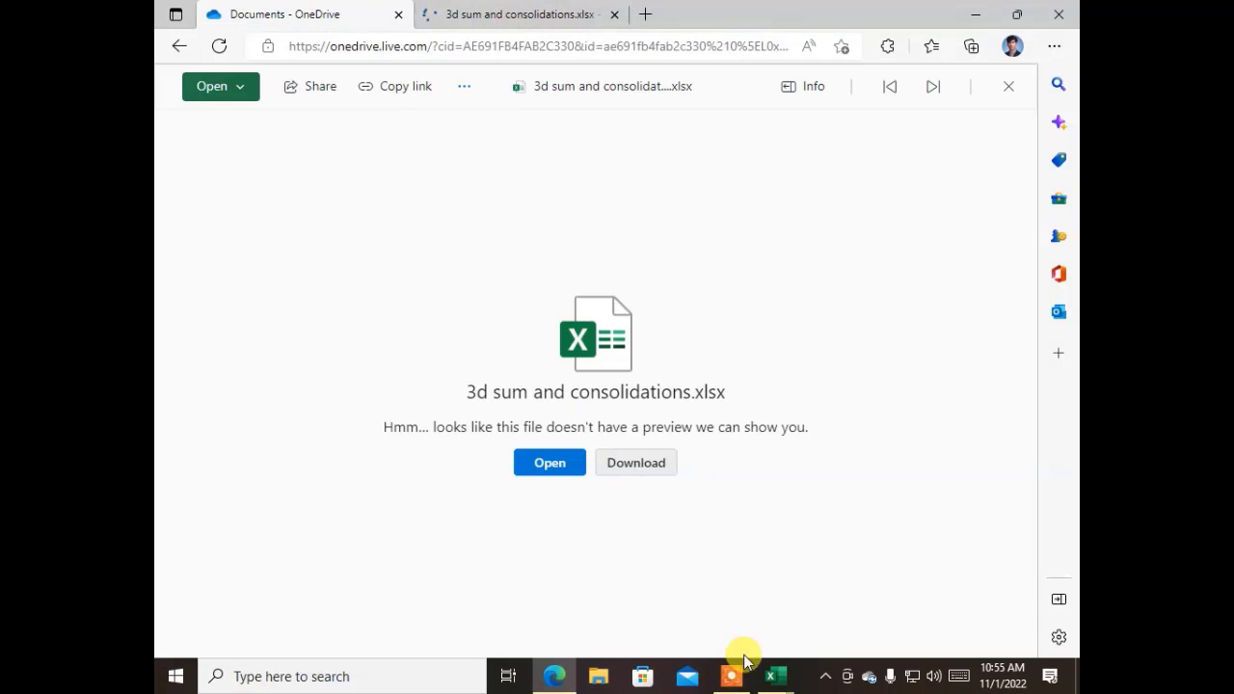
- Back in the result workbook, start a hyperlink in cell C16 to an existing file
mouse_move(777, 675)
mouse_move(815, 601)
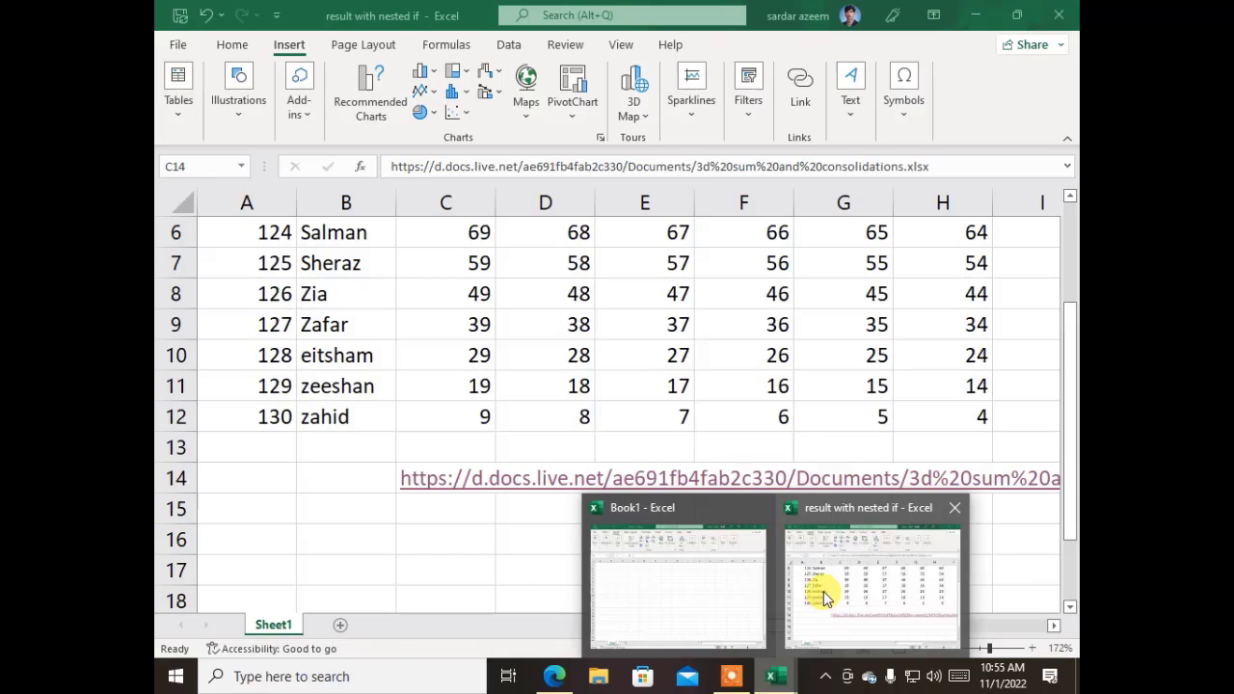
left_click(807, 565)
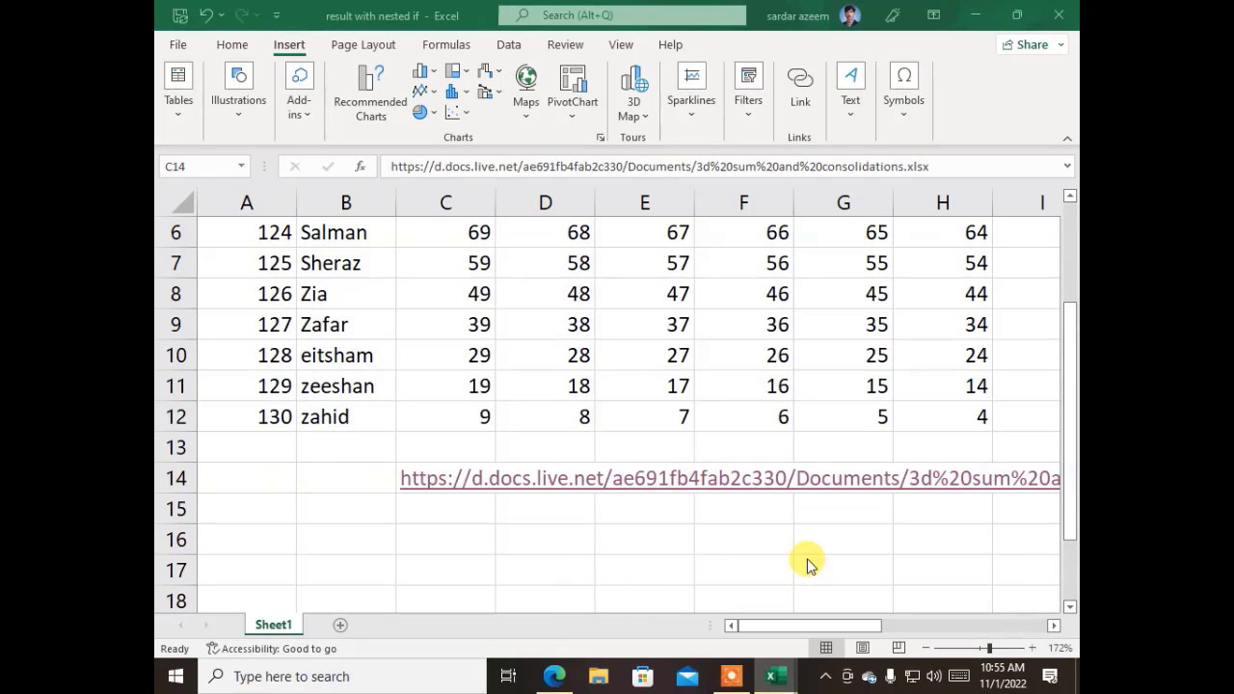
left_click(420, 535)
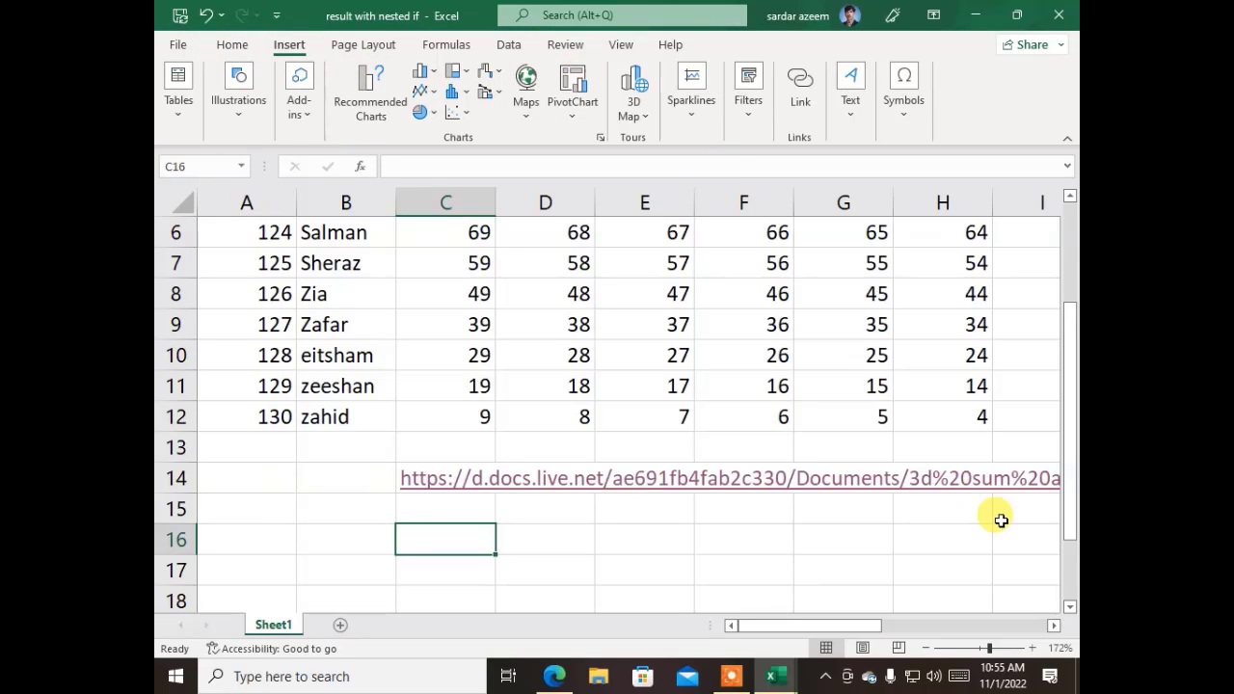
left_click(804, 95)
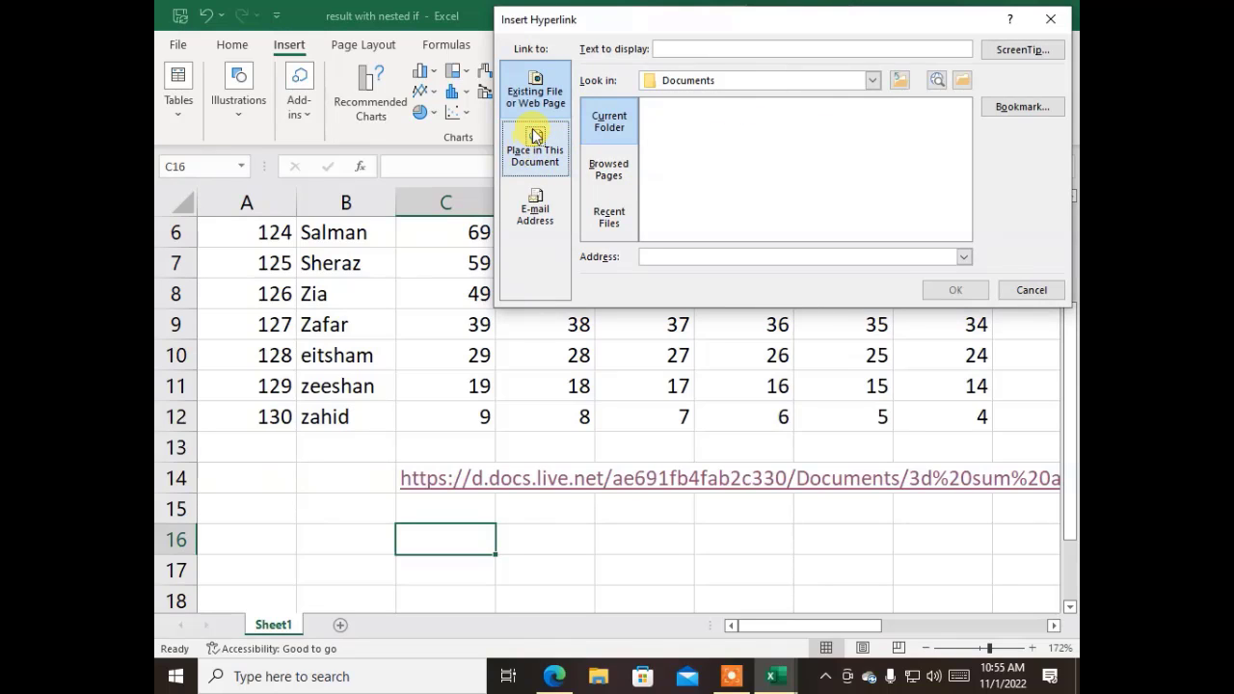
left_click(545, 80)
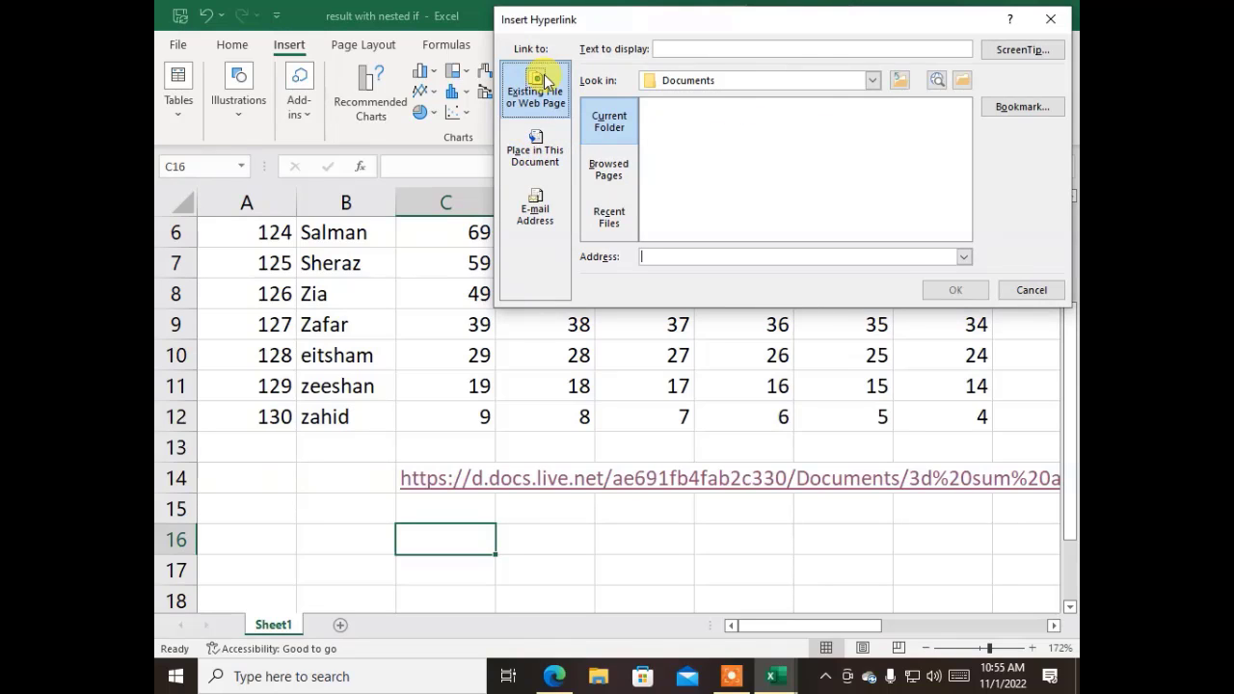
left_click(875, 81)
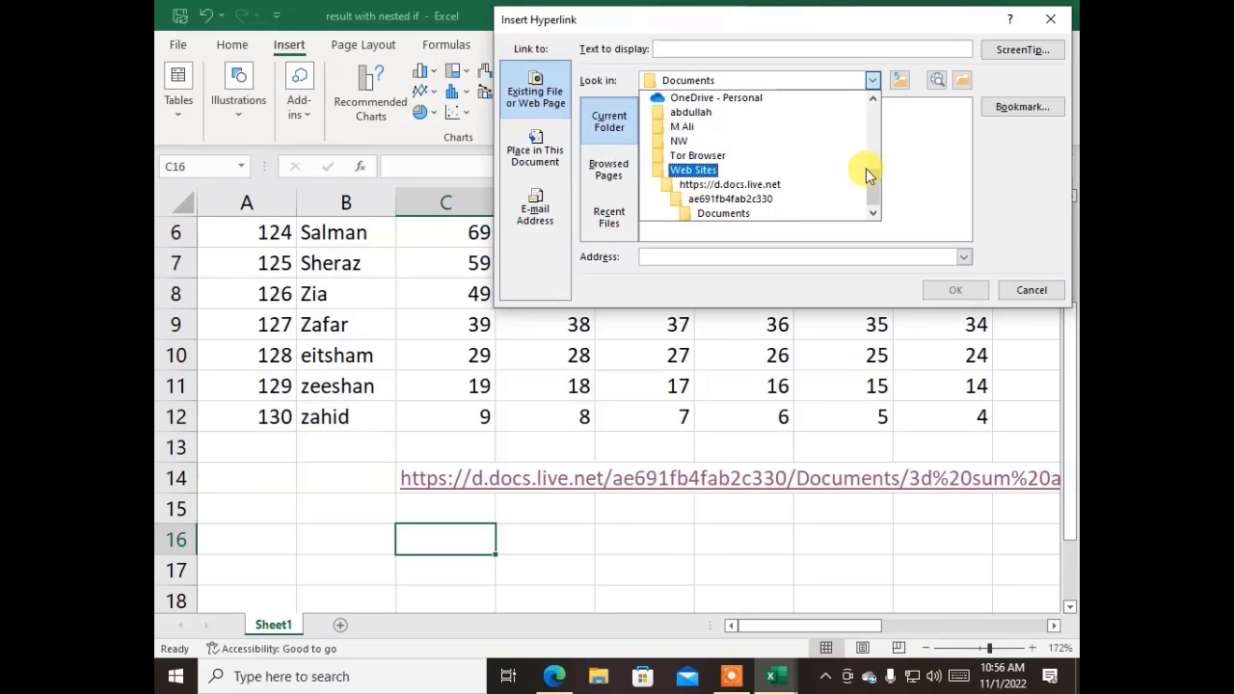
- Target 3d sum and consolidations in the local Documents folder, then follow the new C16 link
left_click_drag(872, 183, 872, 107)
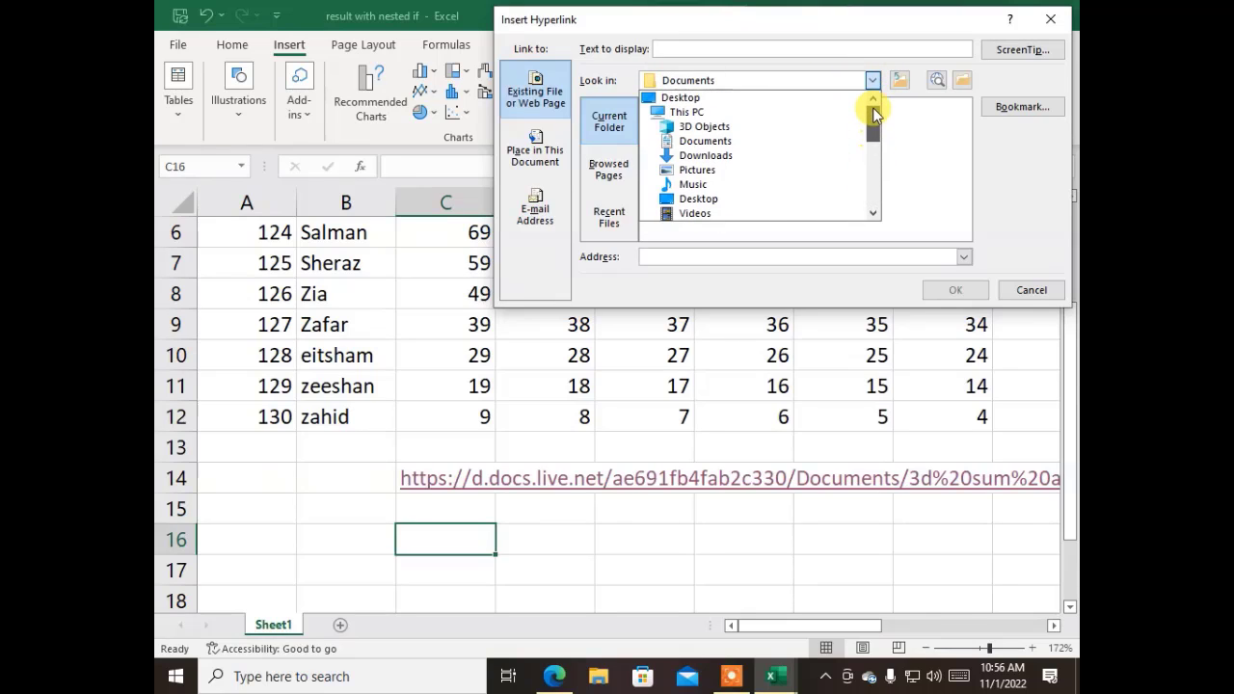
left_click(686, 147)
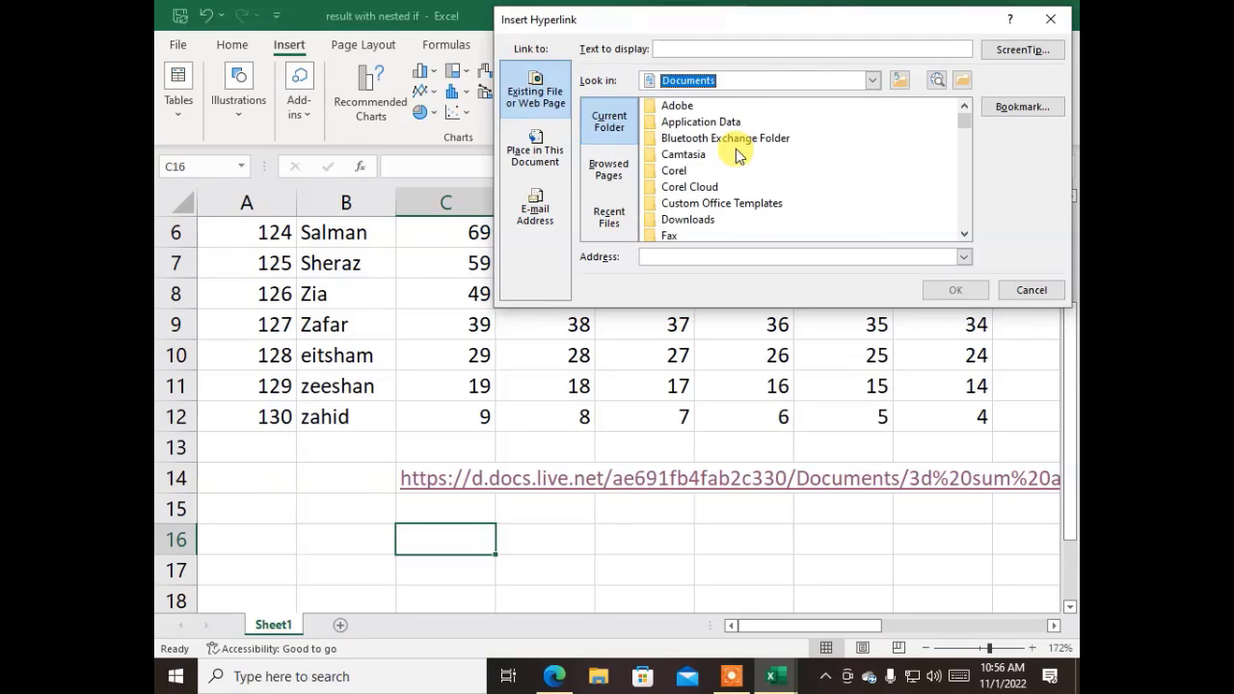
scroll(702, 173, "down", 10)
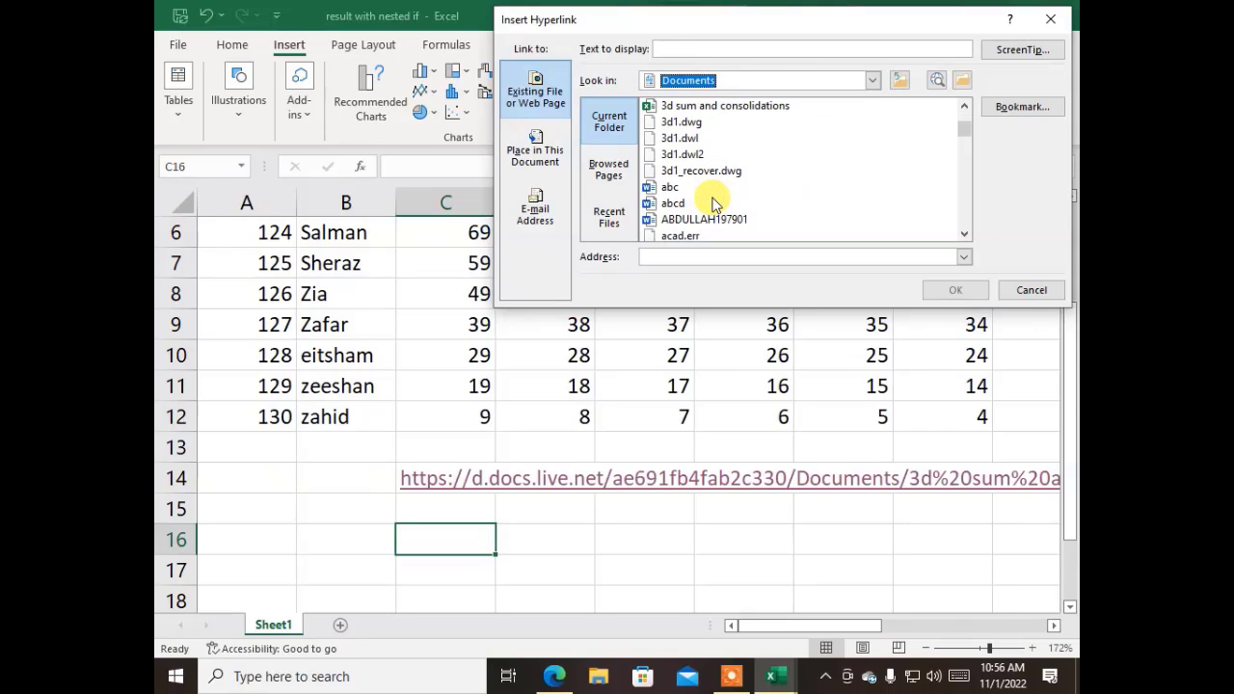
left_click(718, 106)
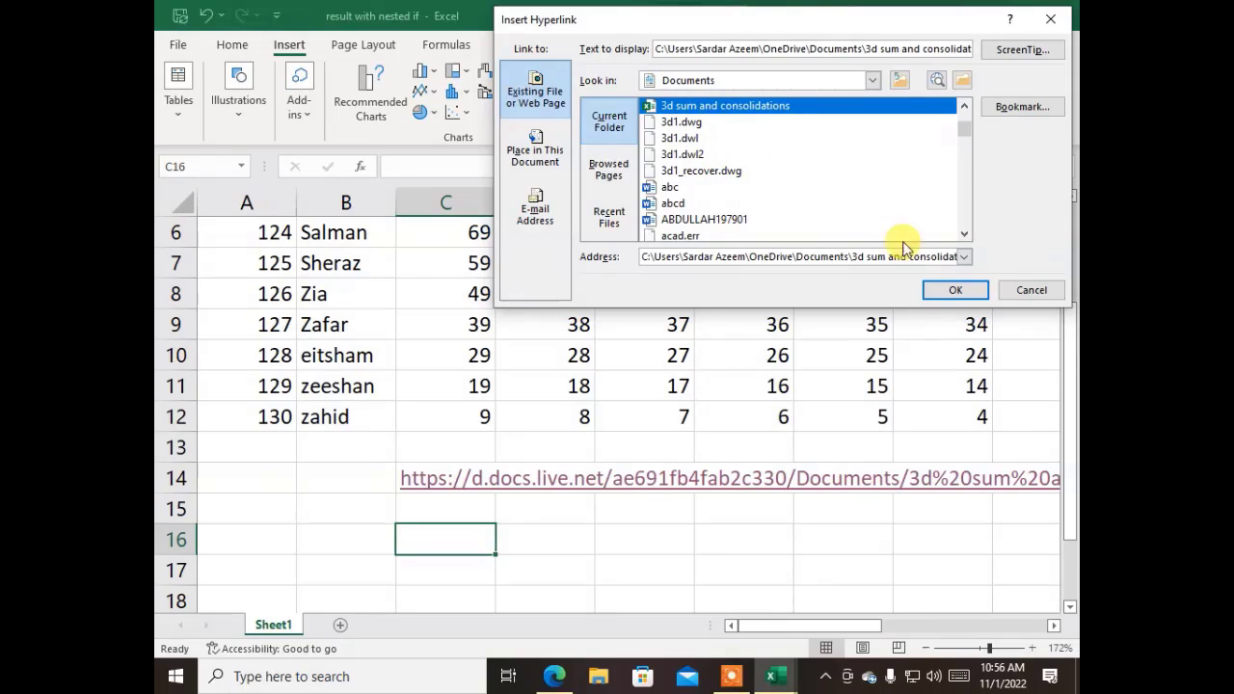
left_click(954, 290)
left_click(514, 588)
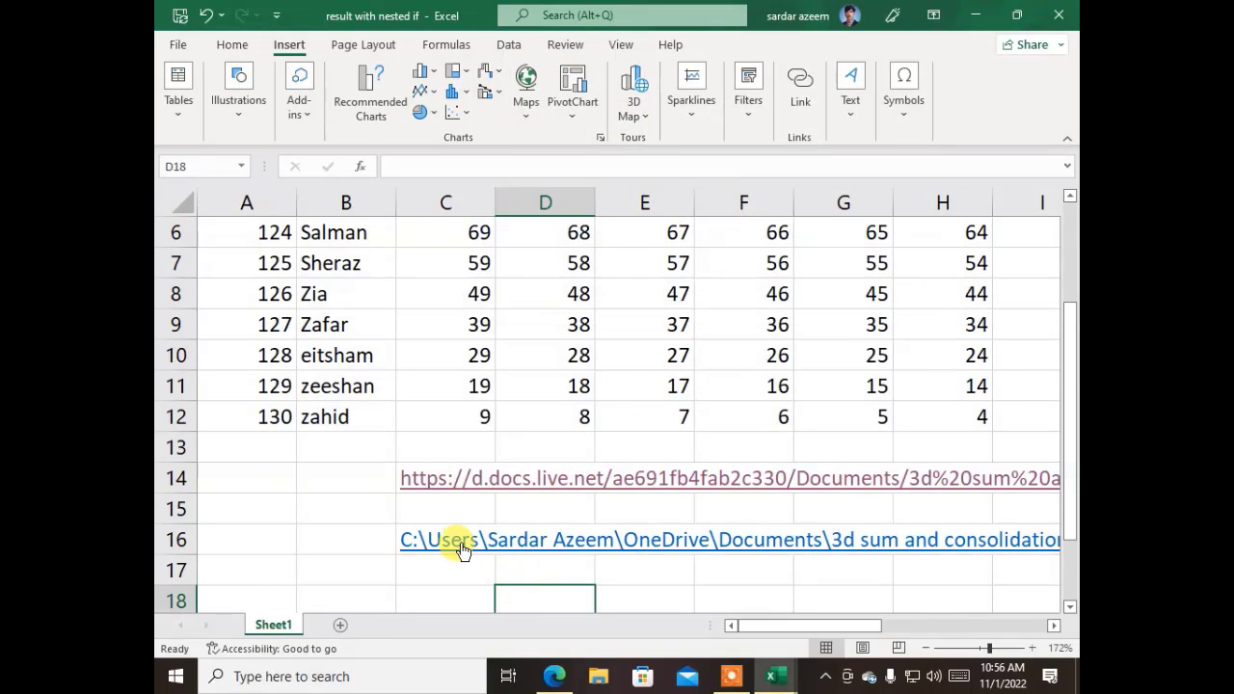
left_click(451, 535)
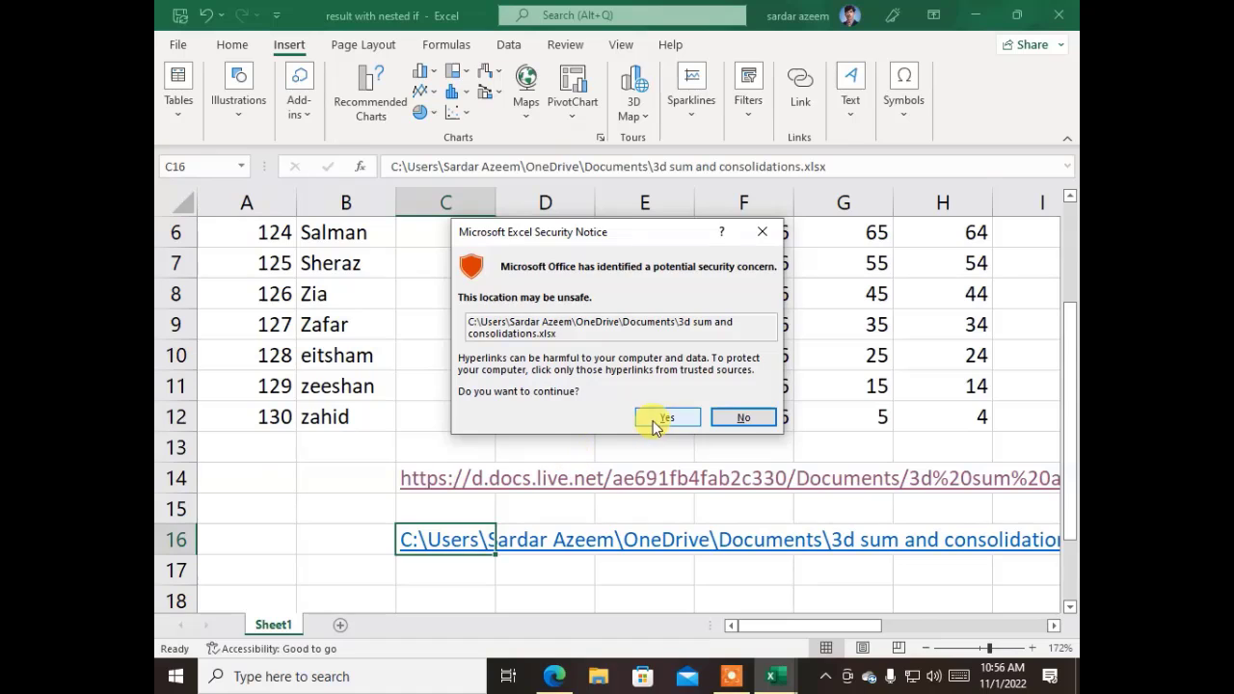
- Accept the security notice to open 3d sum and consolidations read-only, then close it
left_click(651, 418)
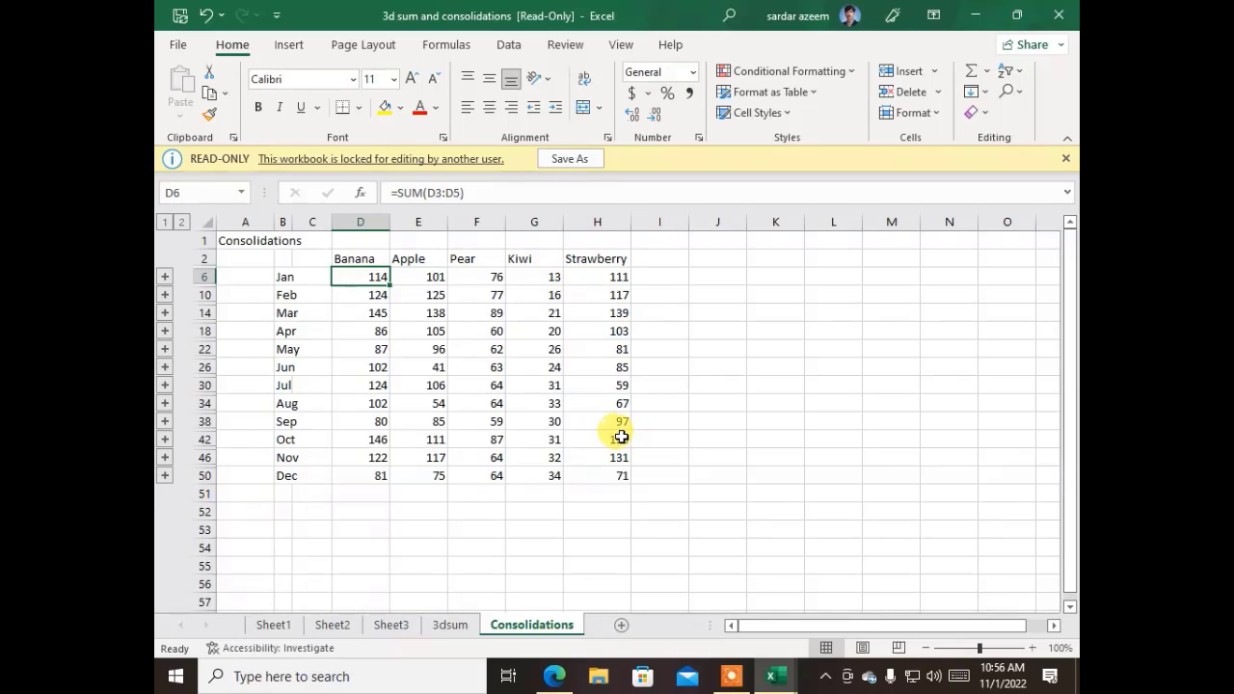
left_click(1054, 15)
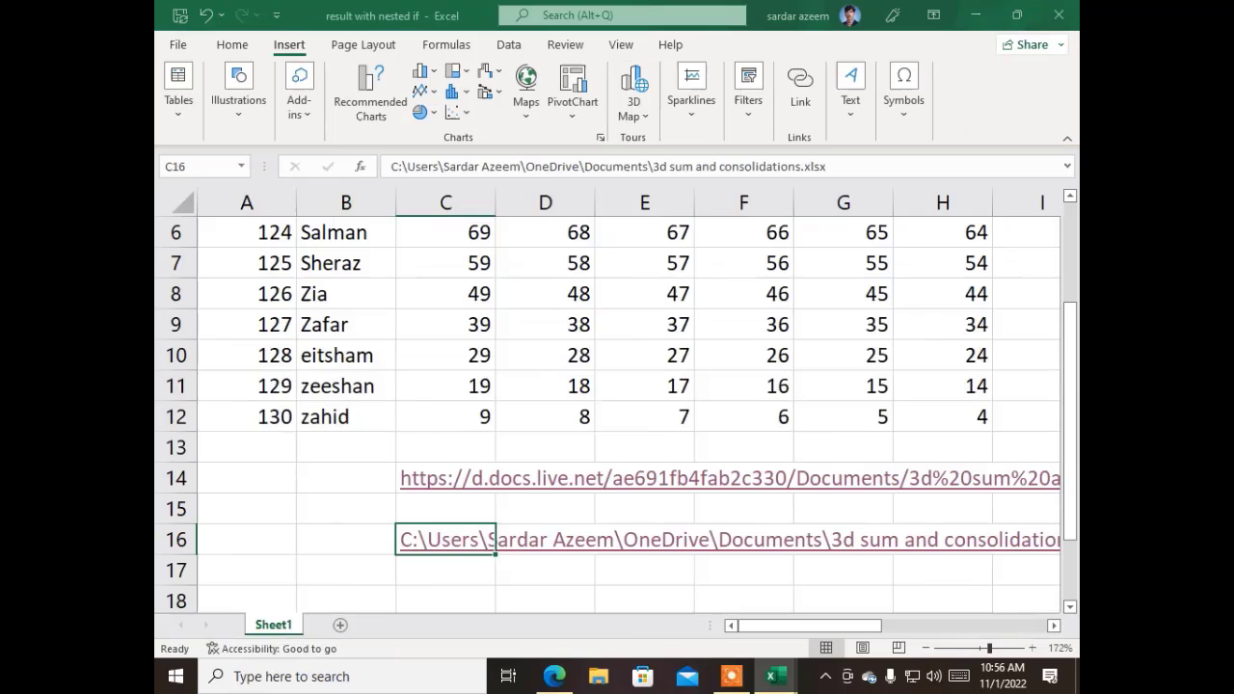
- Close the online 3d sum and consolidations workbook tab and the OneDrive preview in the browser
left_click(470, 589)
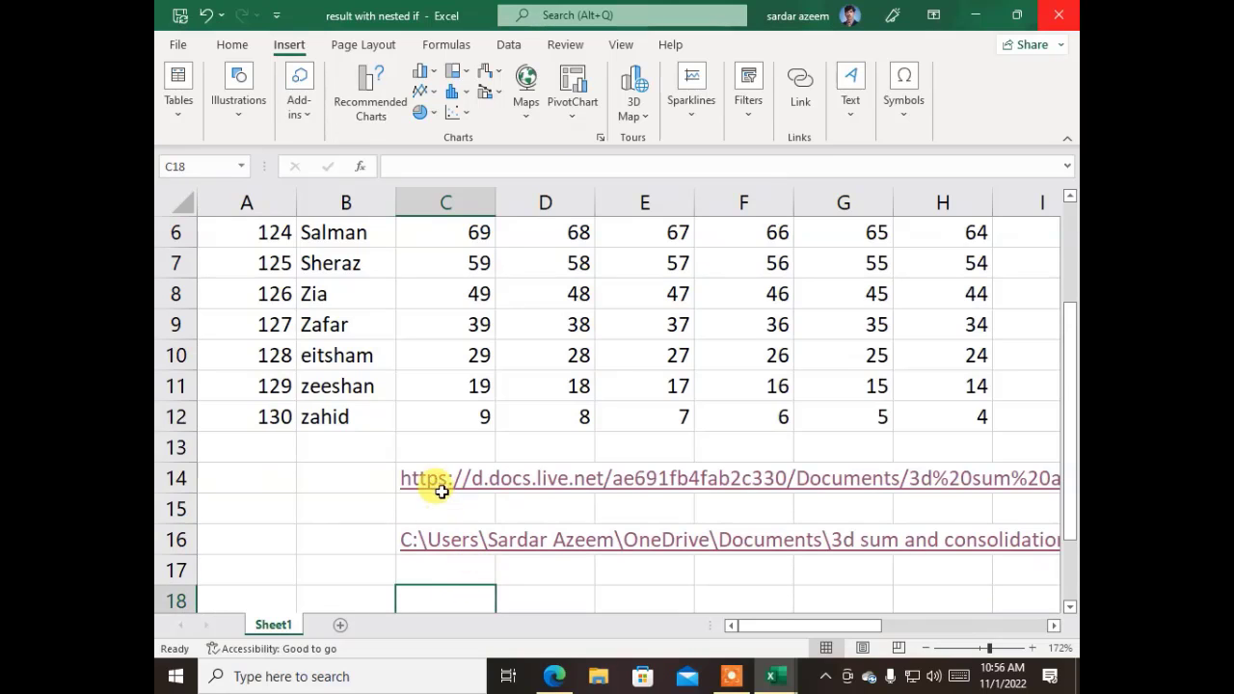
scroll(443, 479, "down", 2)
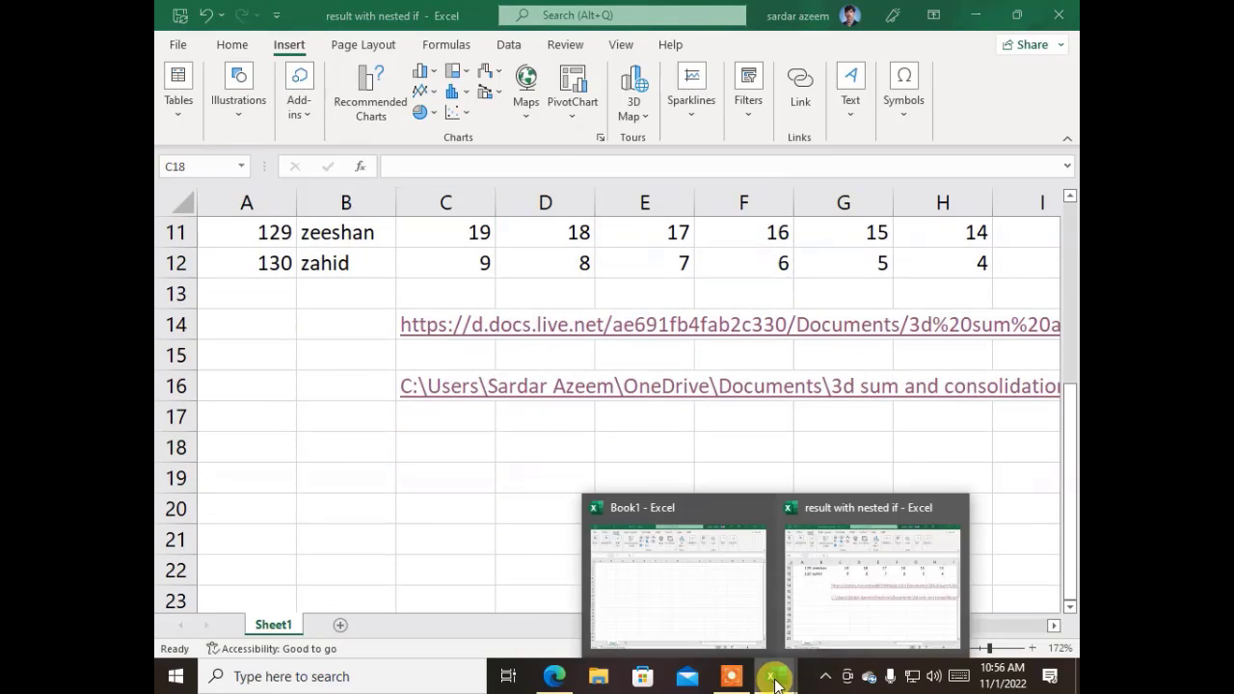
left_click(559, 674)
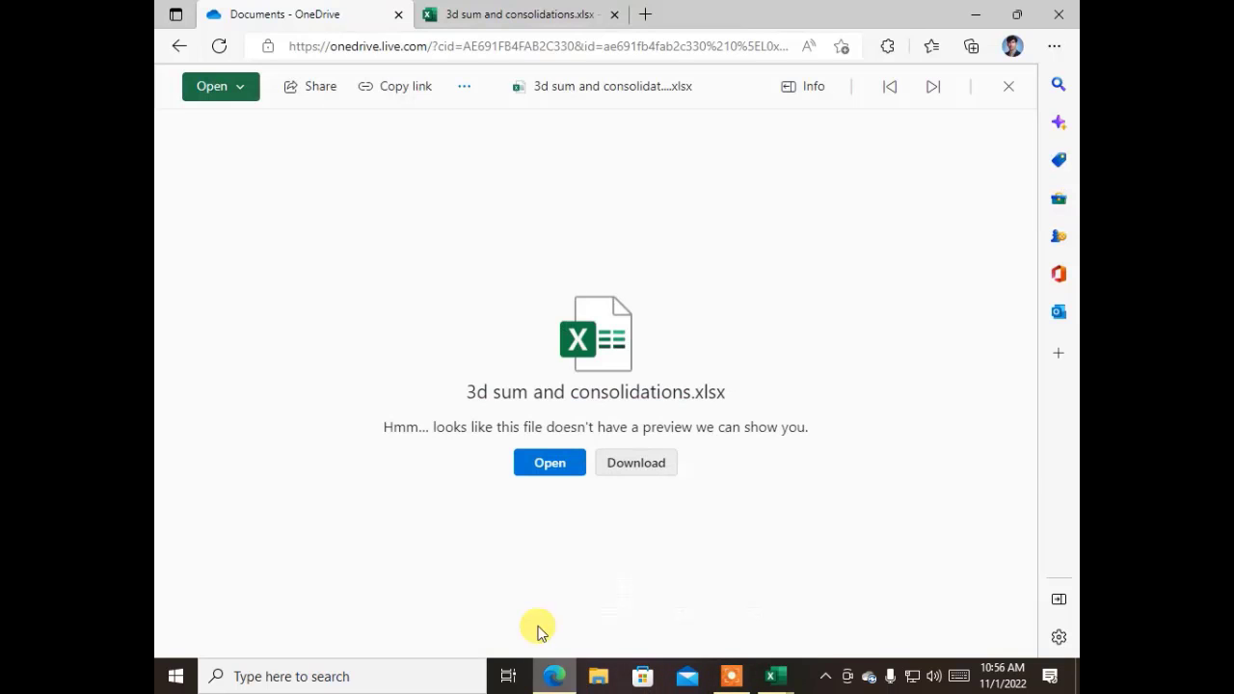
left_click(515, 15)
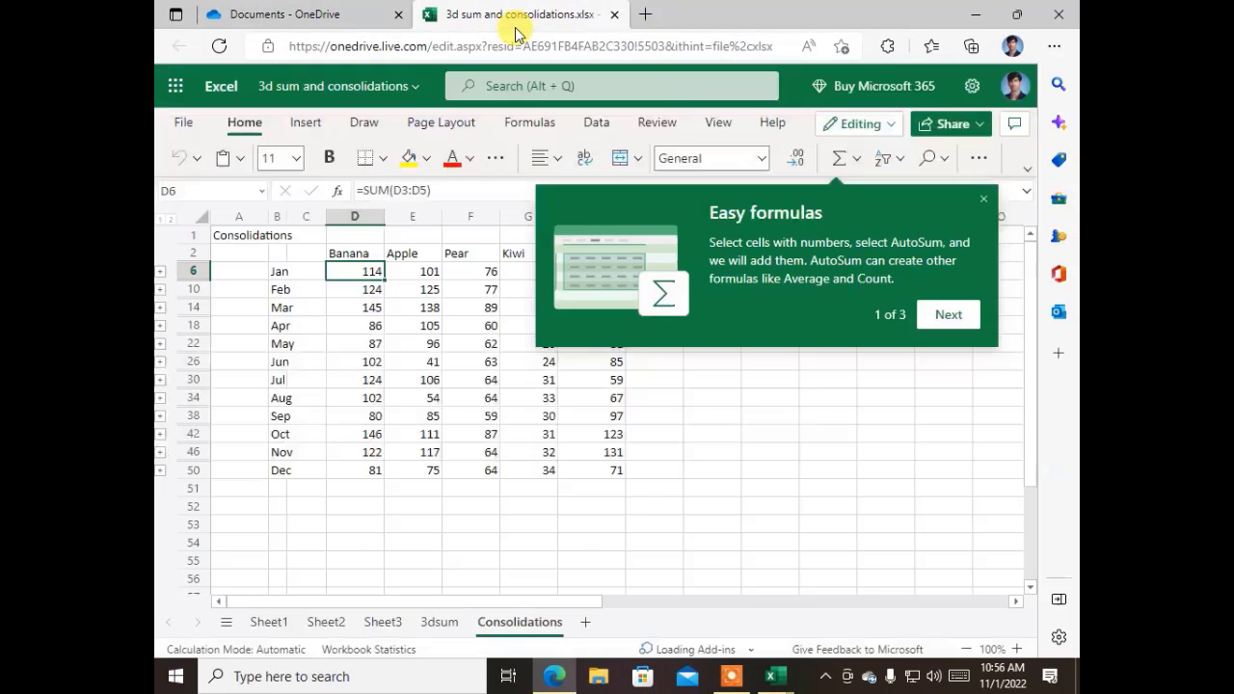
left_click(636, 451)
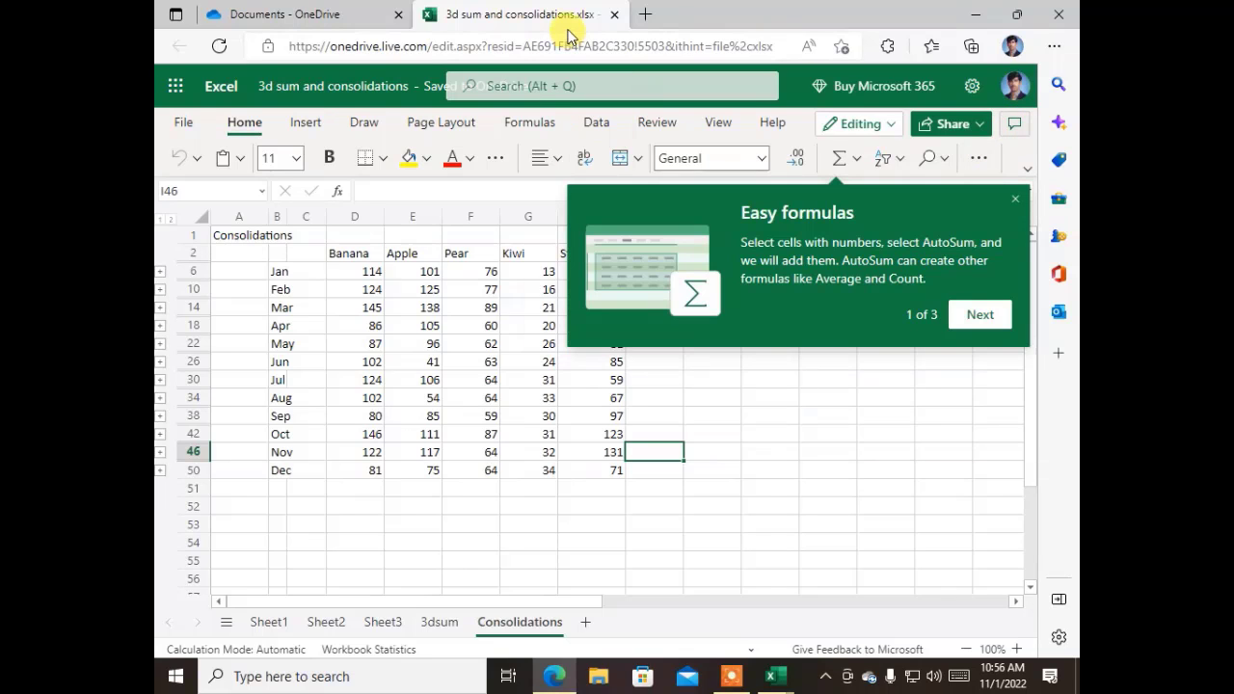
left_click(614, 15)
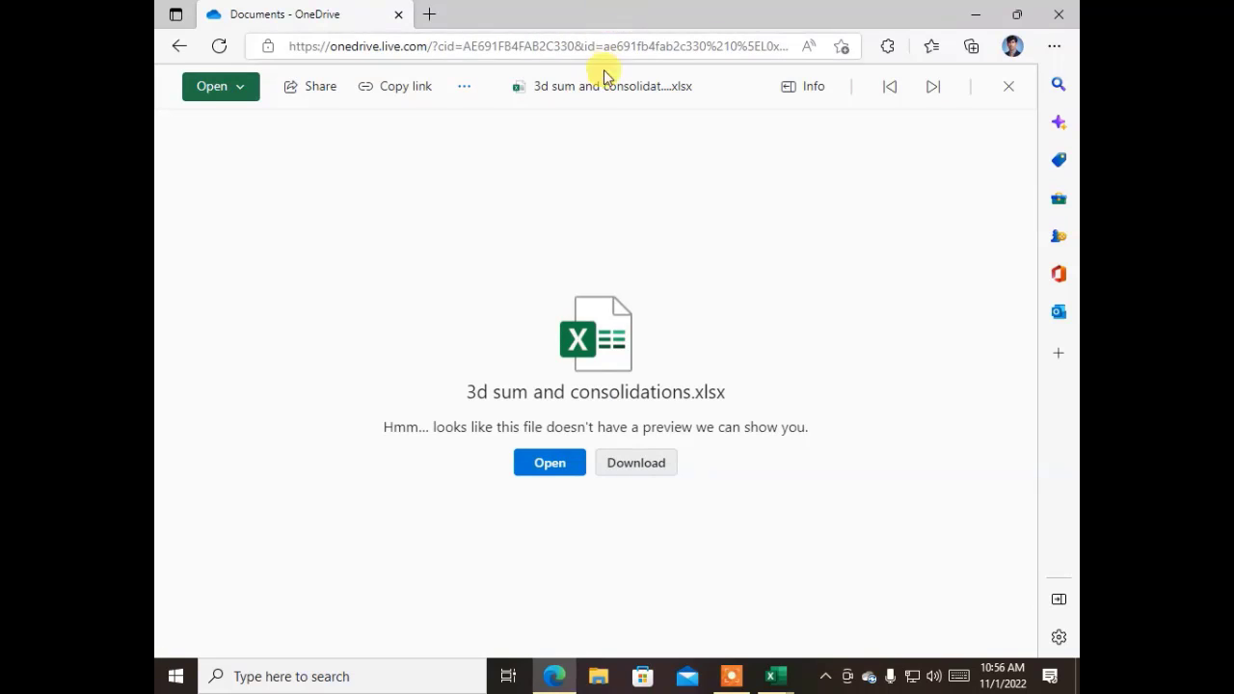
left_click(398, 14)
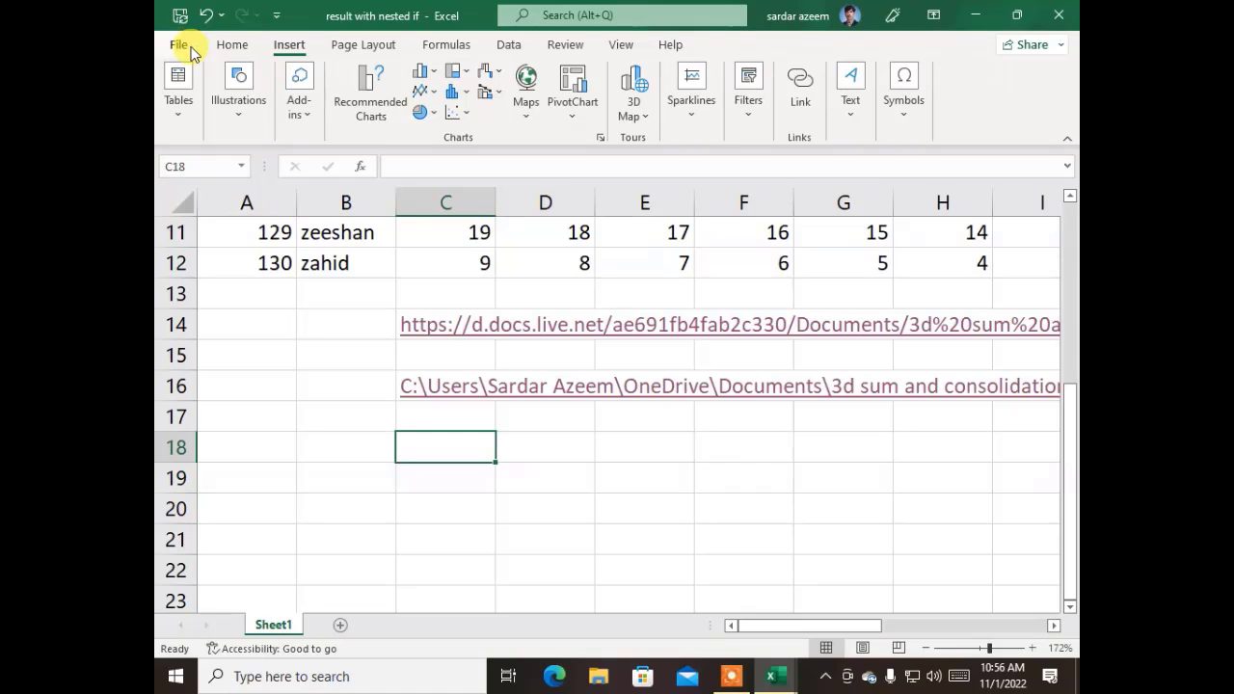
- Copy A2:E12 (Rollno through Phy) and paste it into A1 of a new Sheet2
left_click(242, 382)
scroll(257, 386, "up", 3)
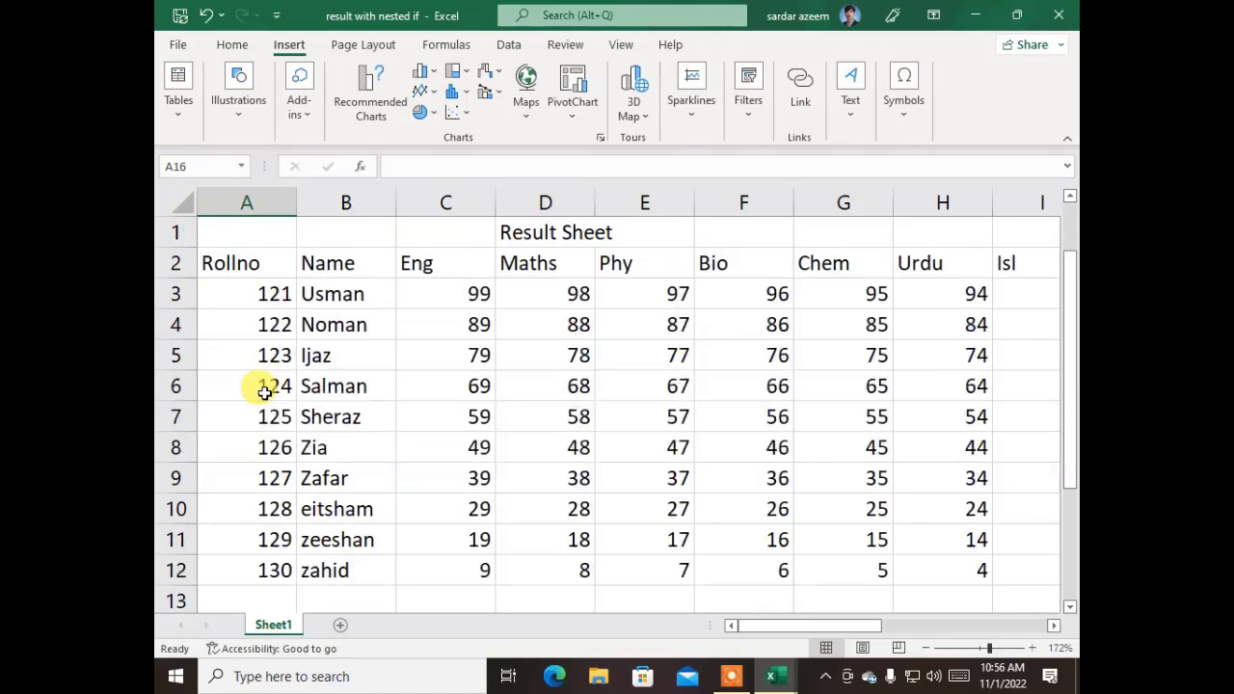
left_click_drag(240, 258, 688, 567)
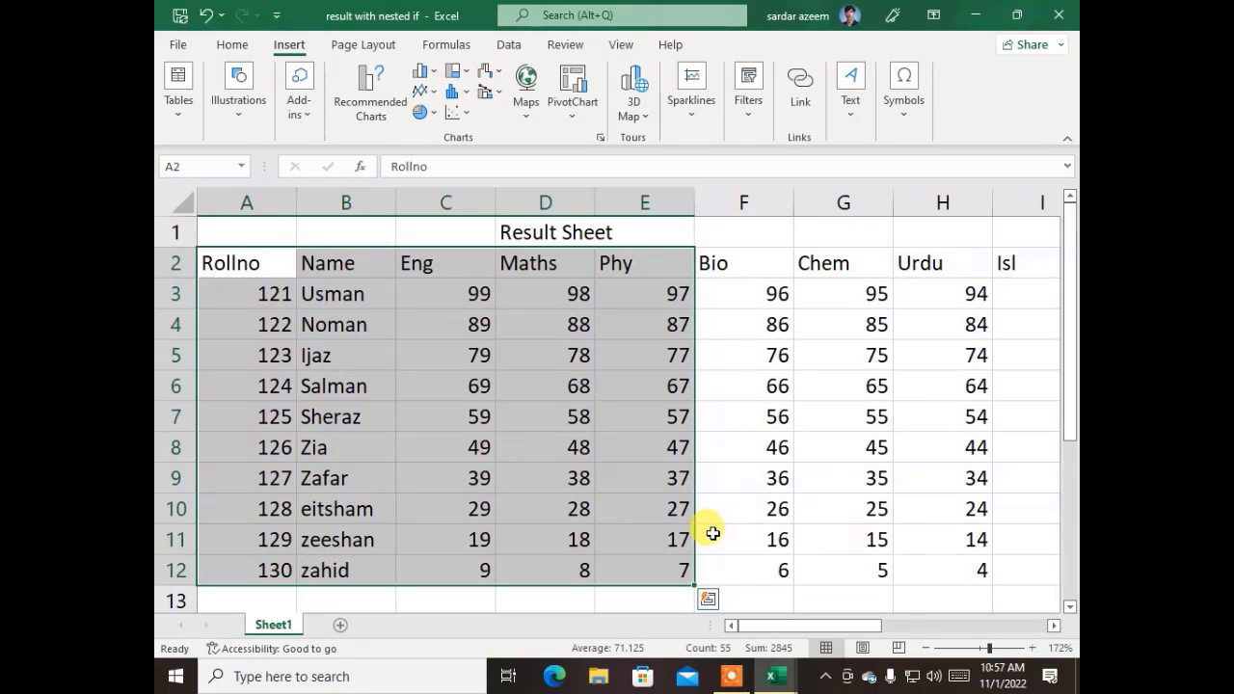
key("ctrl+c")
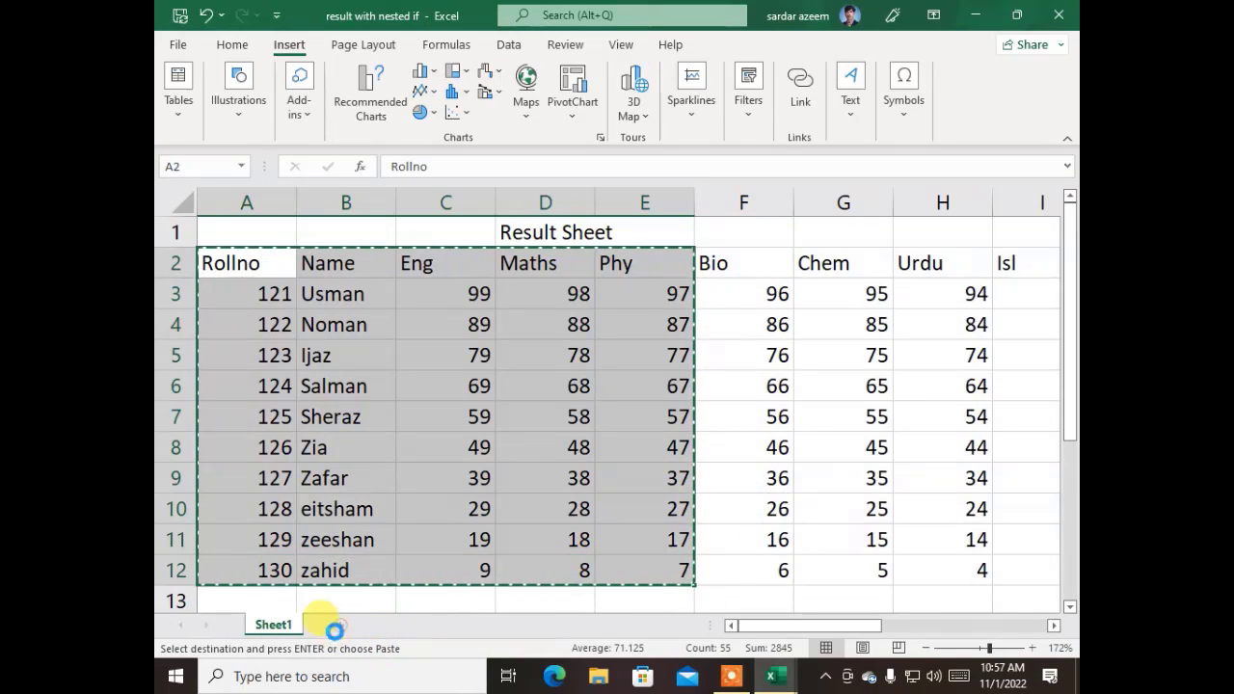
left_click(339, 624)
key("ctrl+v")
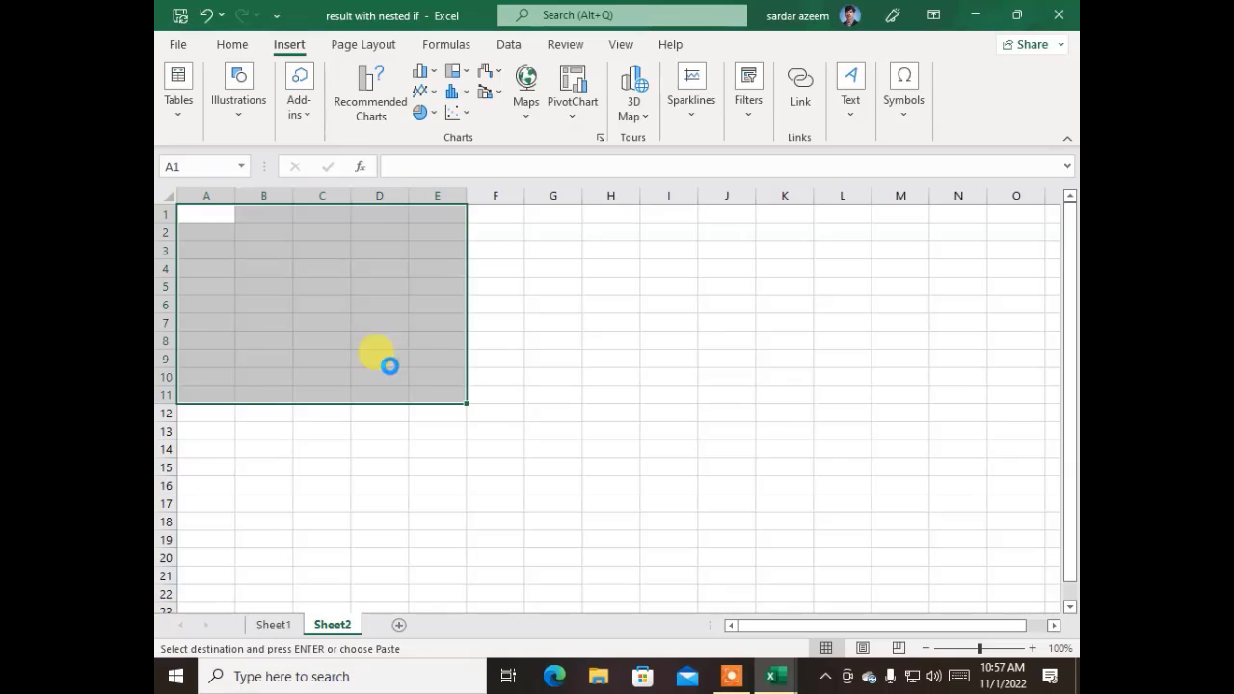
- Return to Sheet1 and select cell A14
left_click(429, 502)
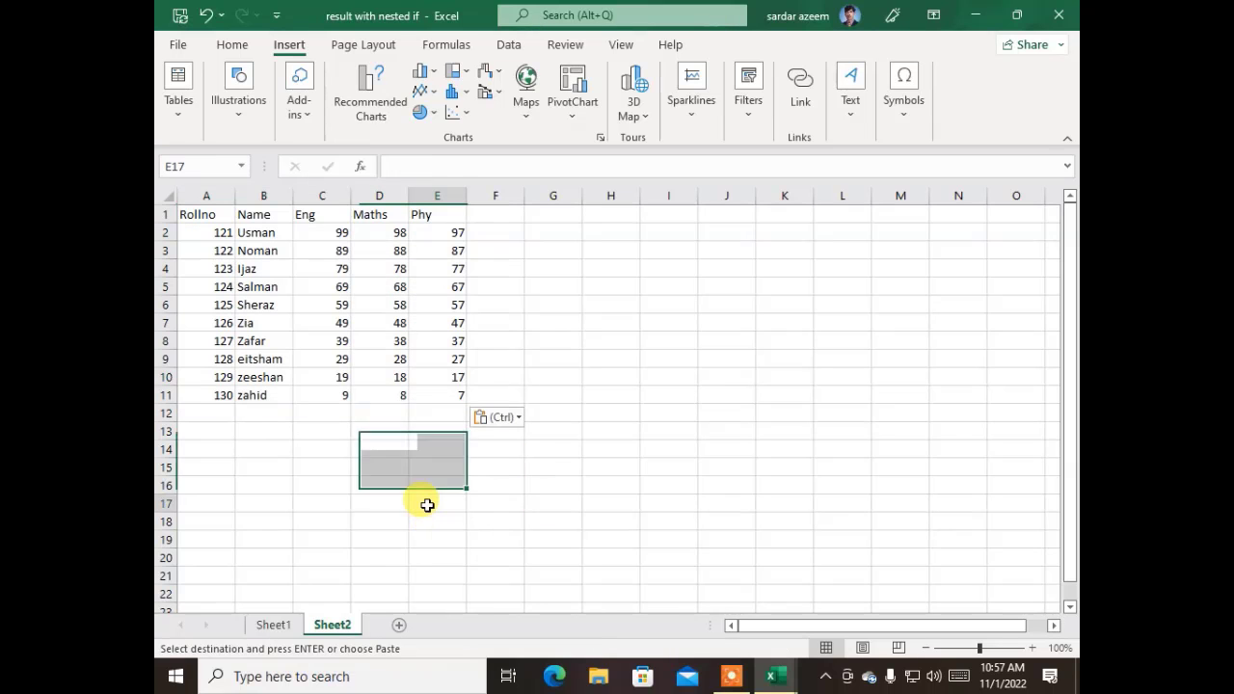
left_click(273, 624)
left_click(400, 444)
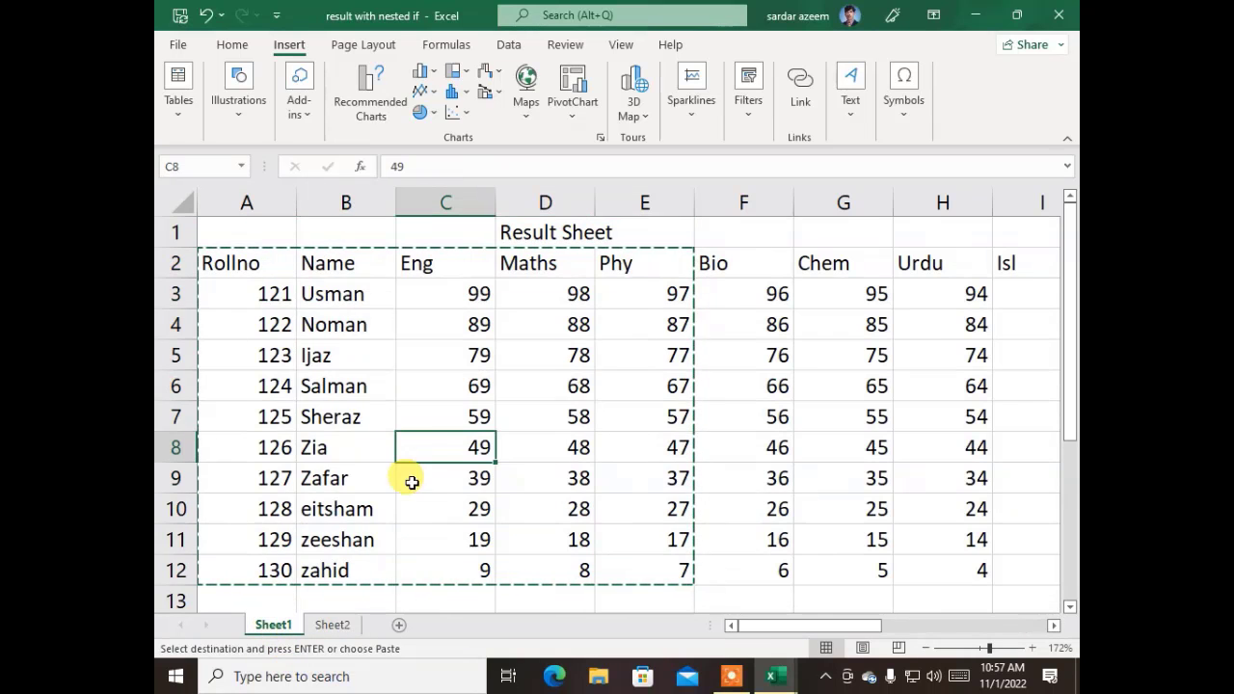
scroll(466, 398, "up", 5)
scroll(467, 400, "down", 1)
left_click(269, 476)
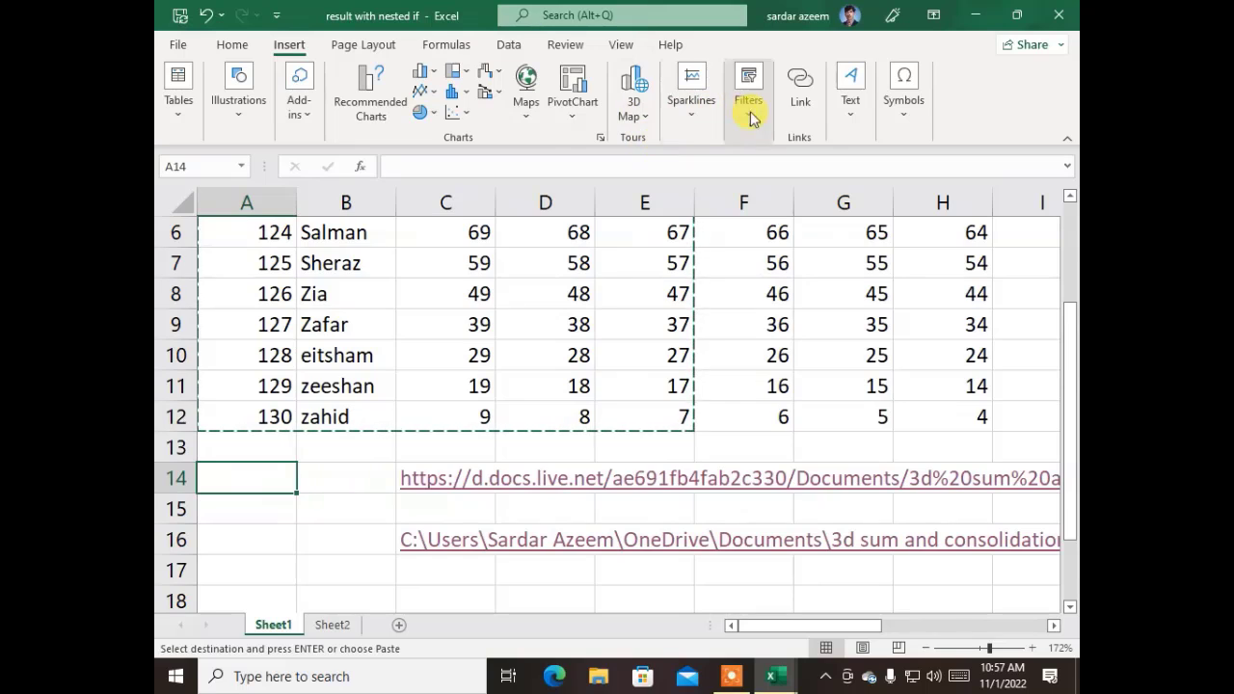
- Insert a link in A14 that points to cell A1 of Sheet2
left_click(802, 102)
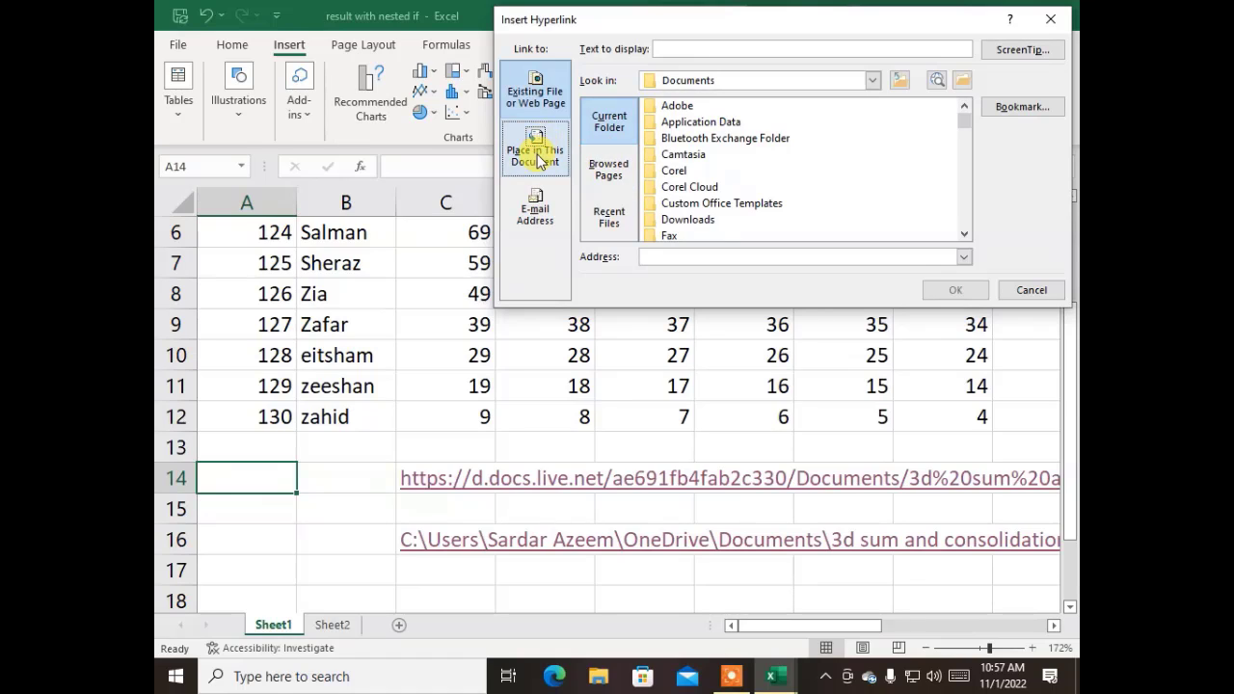
left_click(537, 157)
left_click(638, 162)
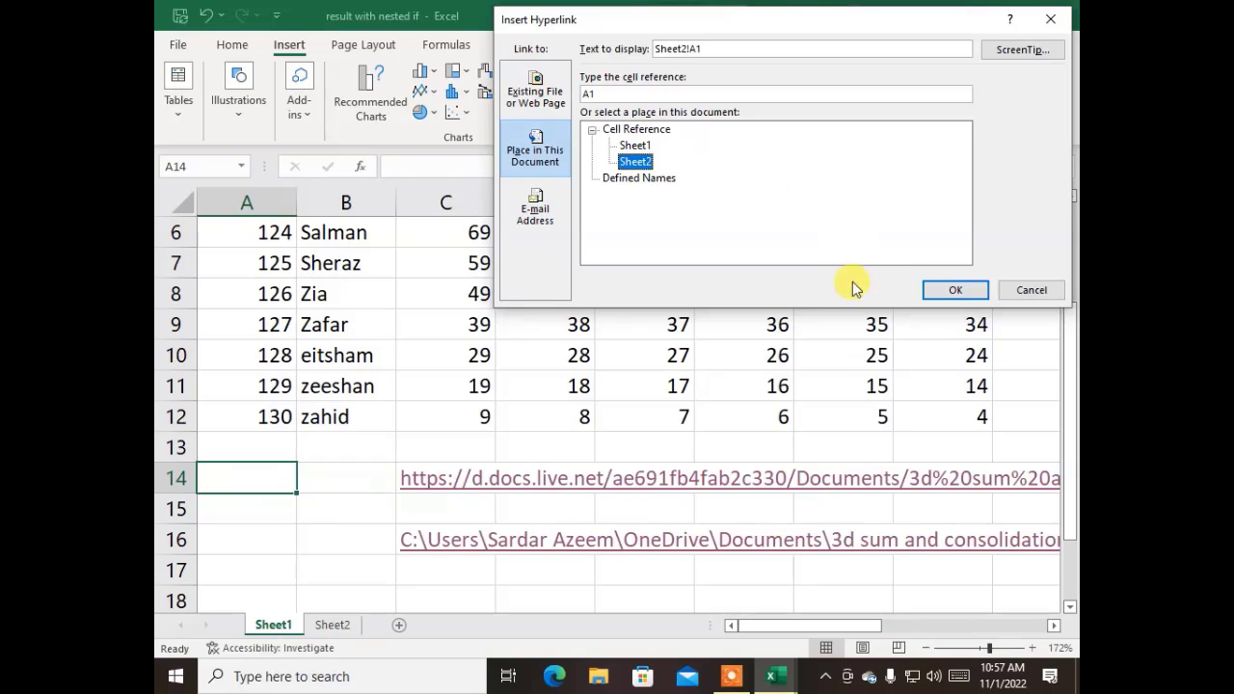
left_click(950, 290)
- Test the Sheet2!A1 link, then come back to Sheet1
left_click(321, 544)
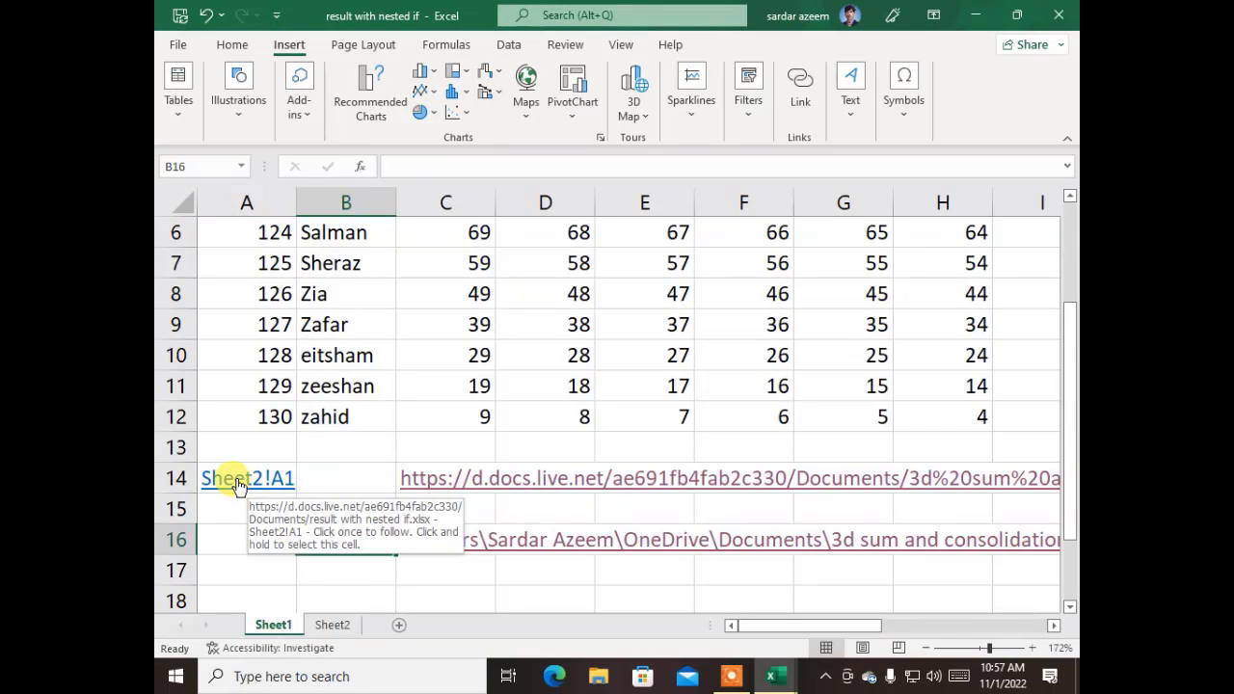
left_click(238, 482)
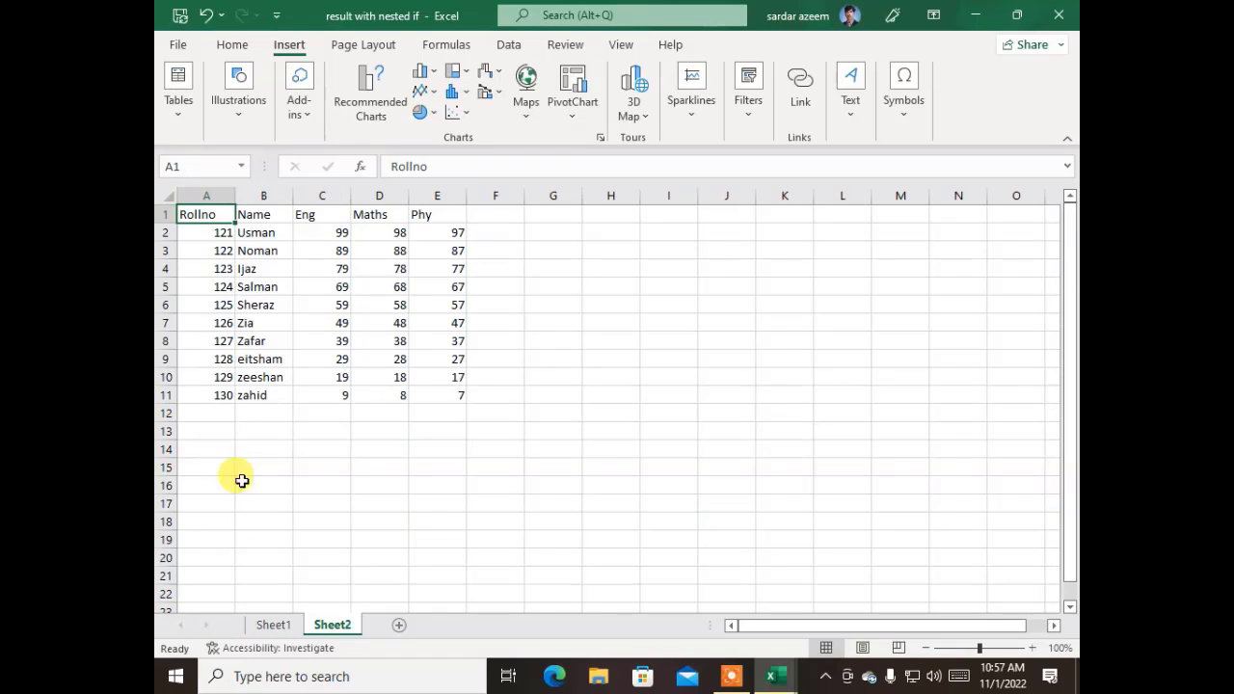
left_click(273, 624)
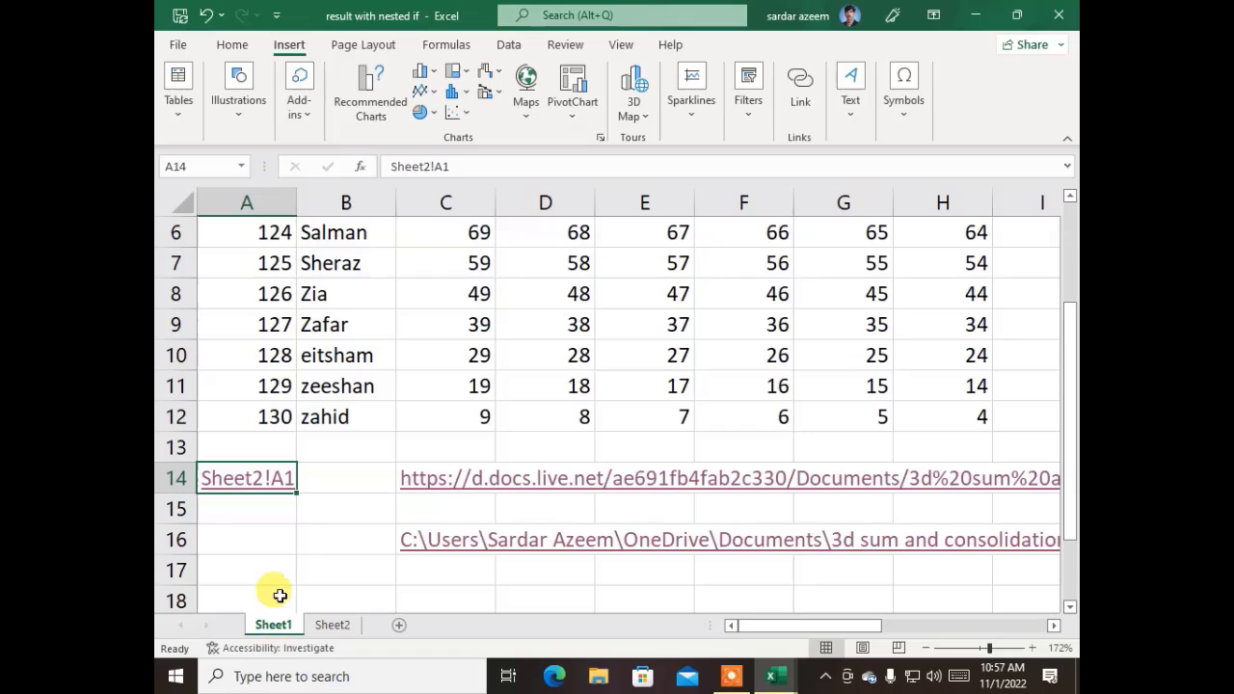
left_click(289, 547)
scroll(396, 550, "down", 3)
left_click(440, 325)
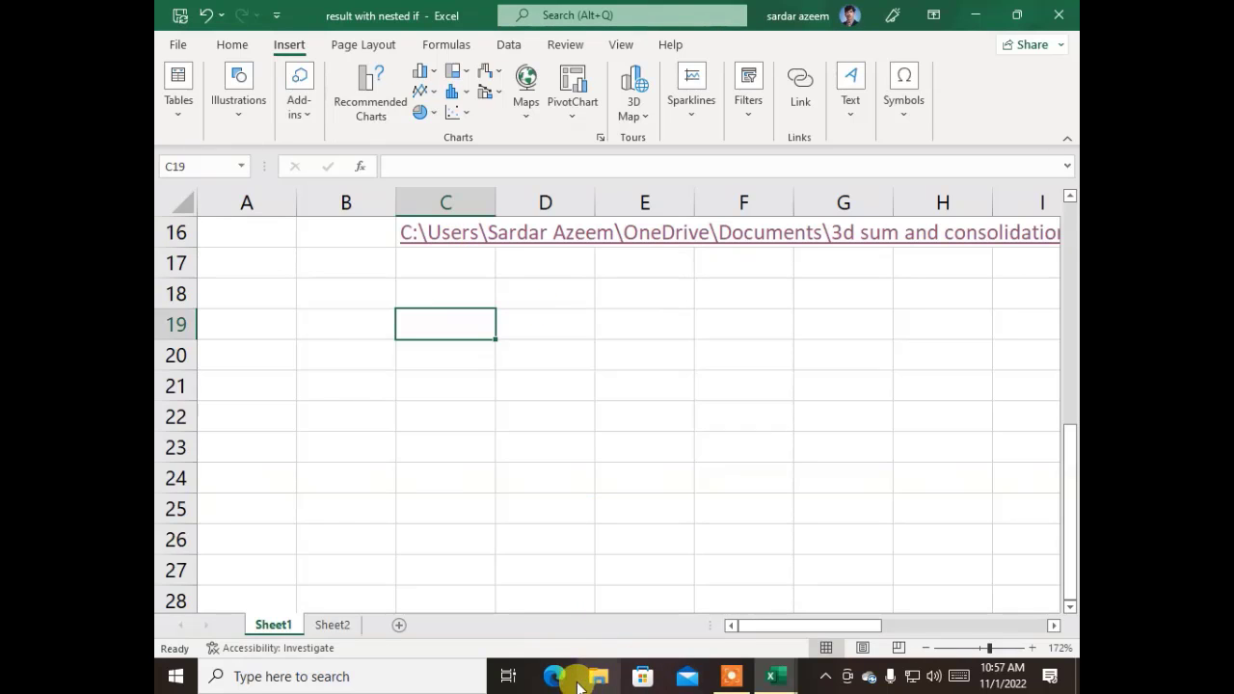
- Minimize the result workbook, close Book1 and launch Google Chrome
left_click(974, 15)
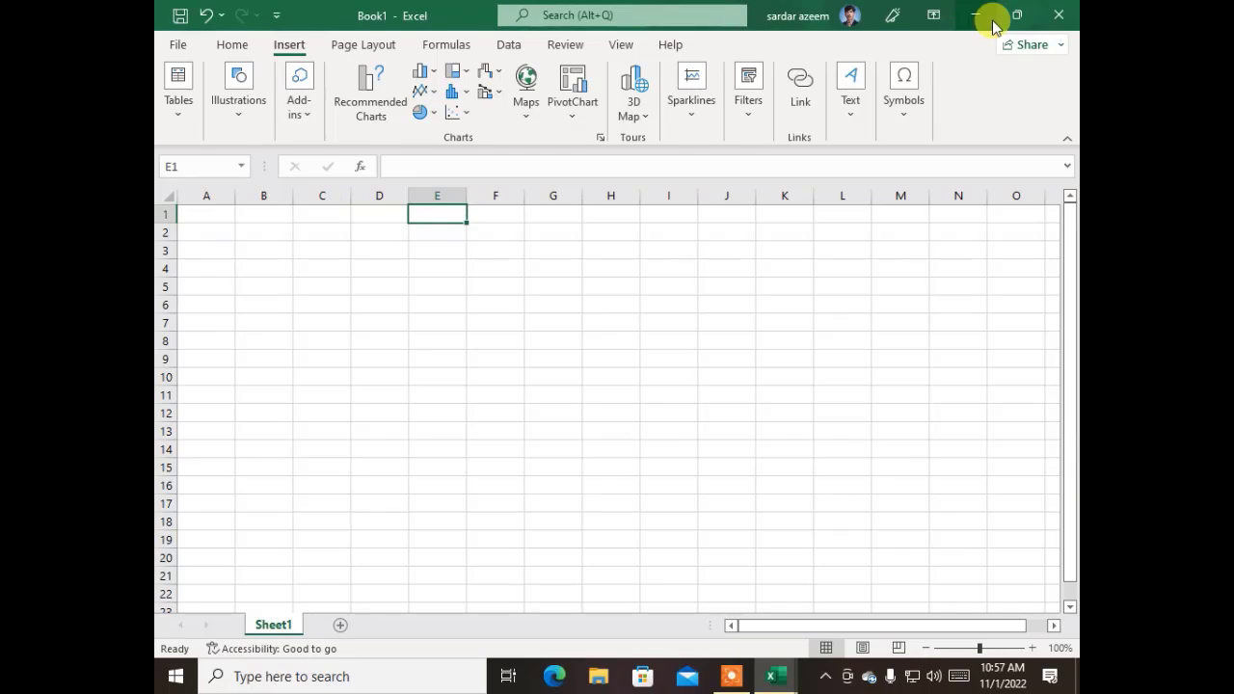
left_click(1057, 14)
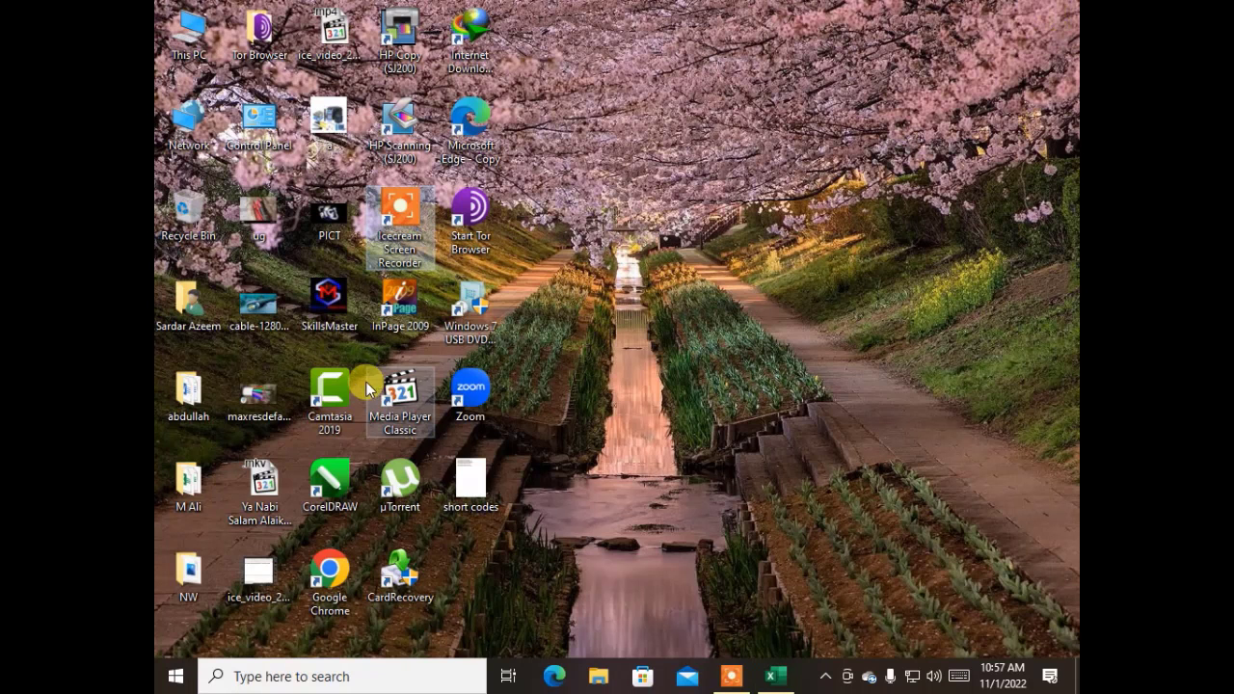
left_click(330, 573)
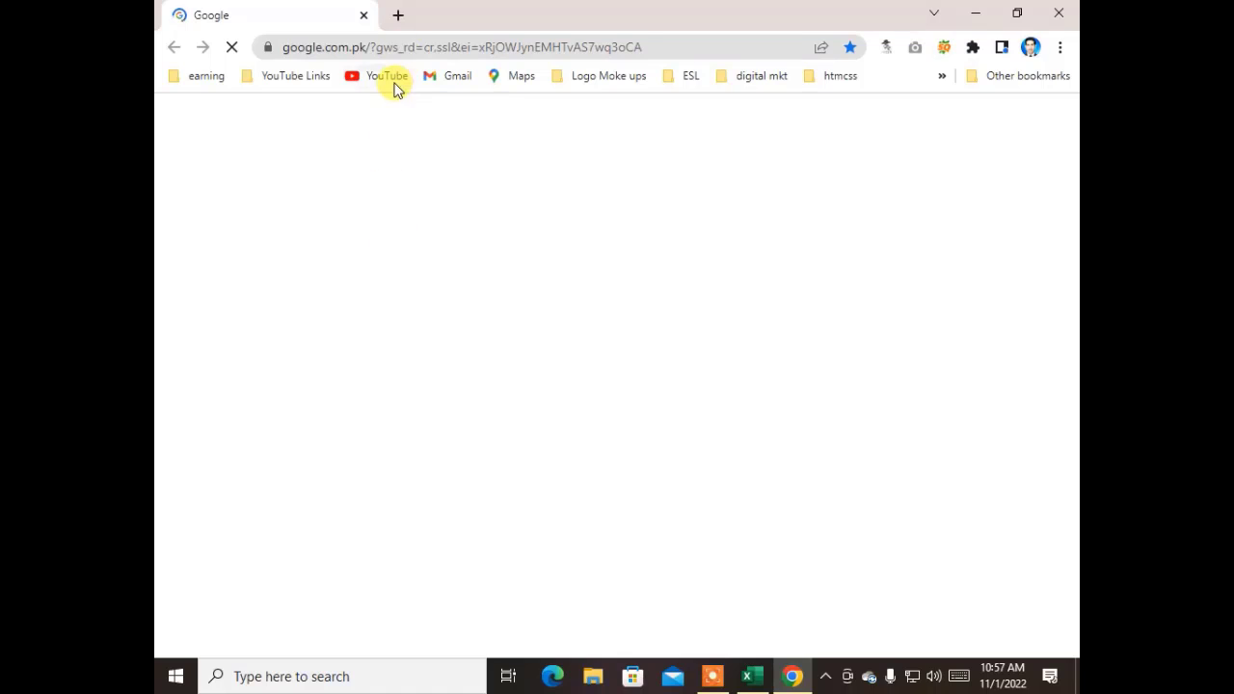
- Go to your YouTube channel page and copy its web address
left_click(387, 77)
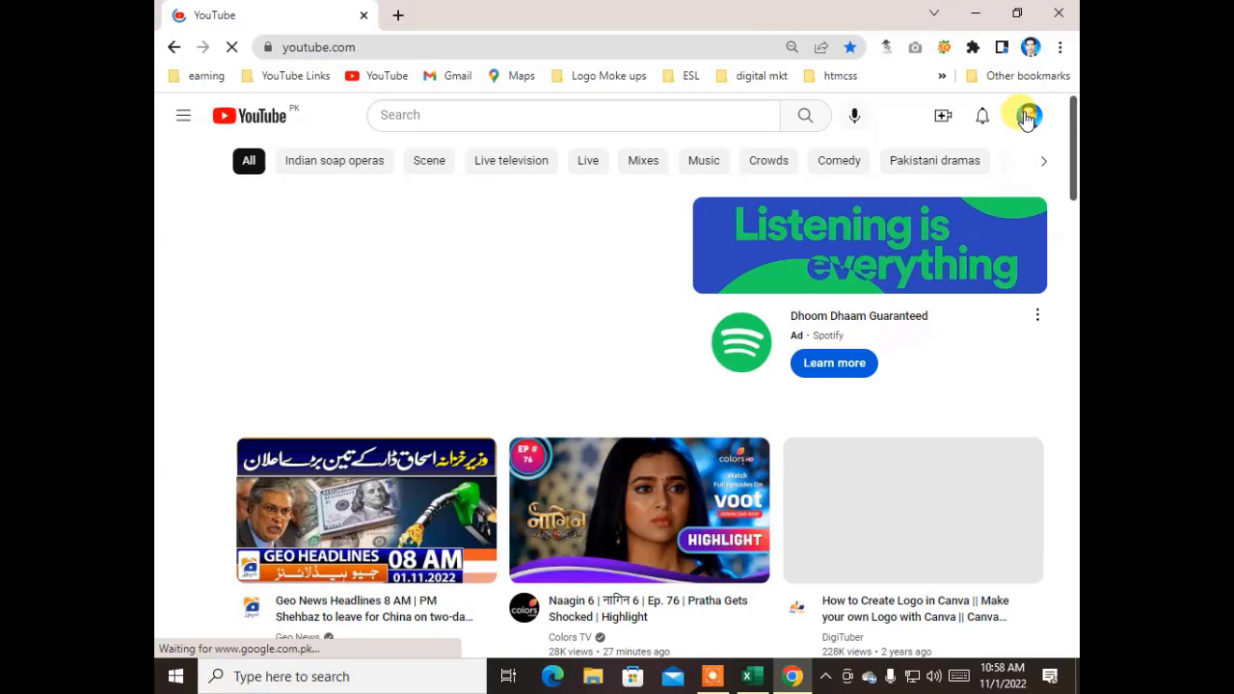
left_click(1028, 117)
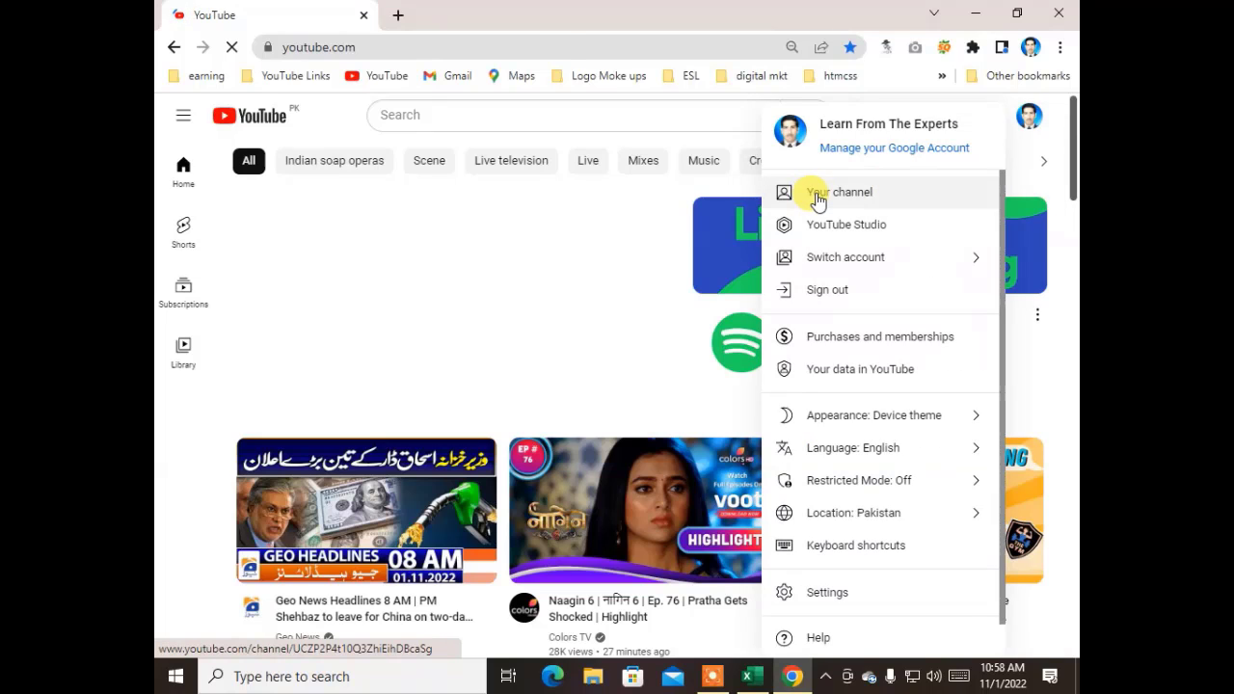
left_click(817, 199)
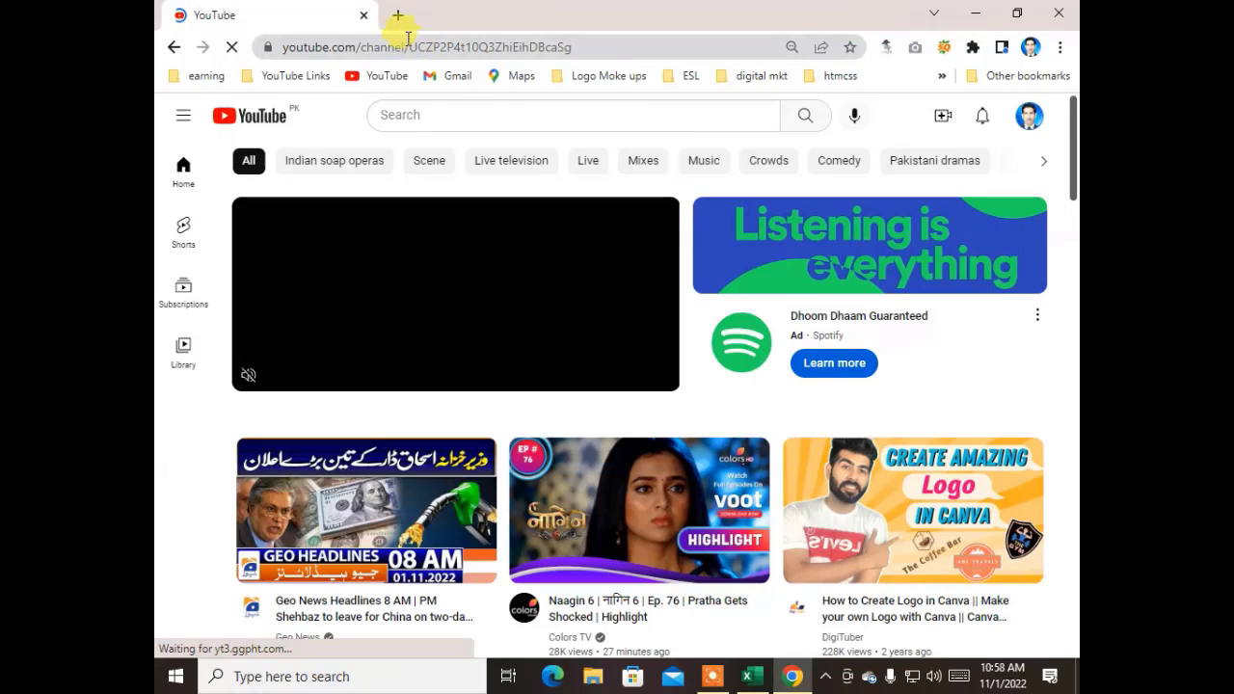
left_click(408, 44)
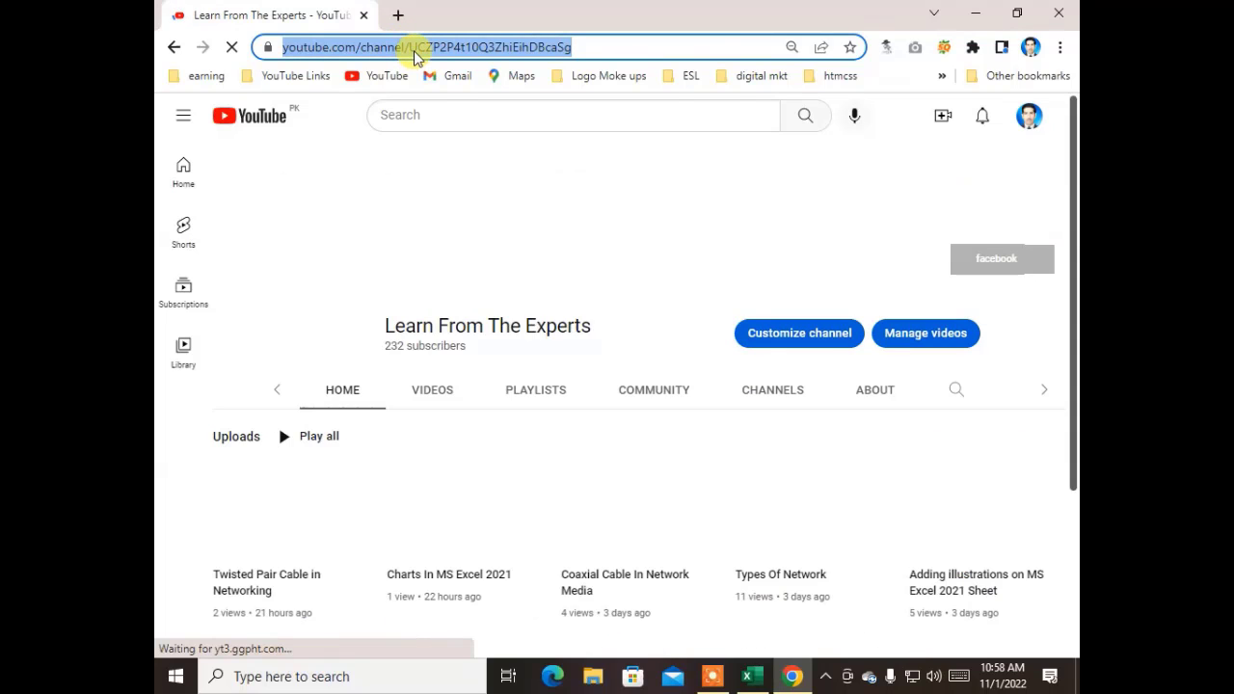
right_click(414, 49)
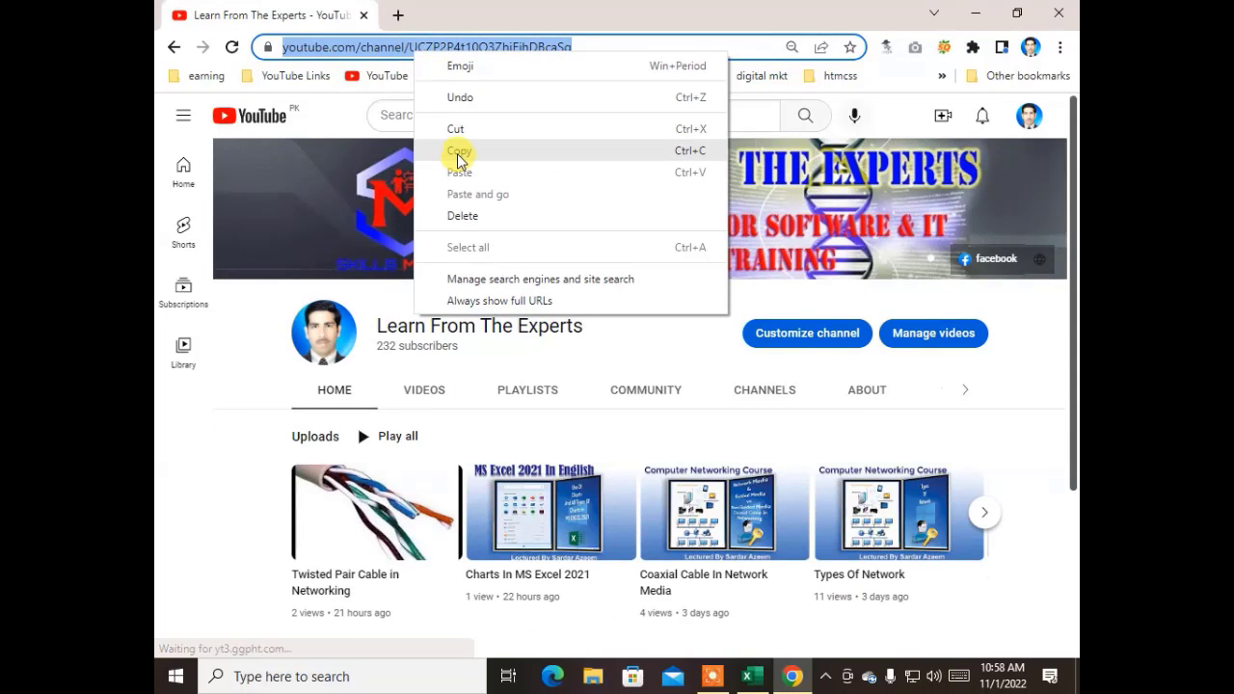
left_click(459, 155)
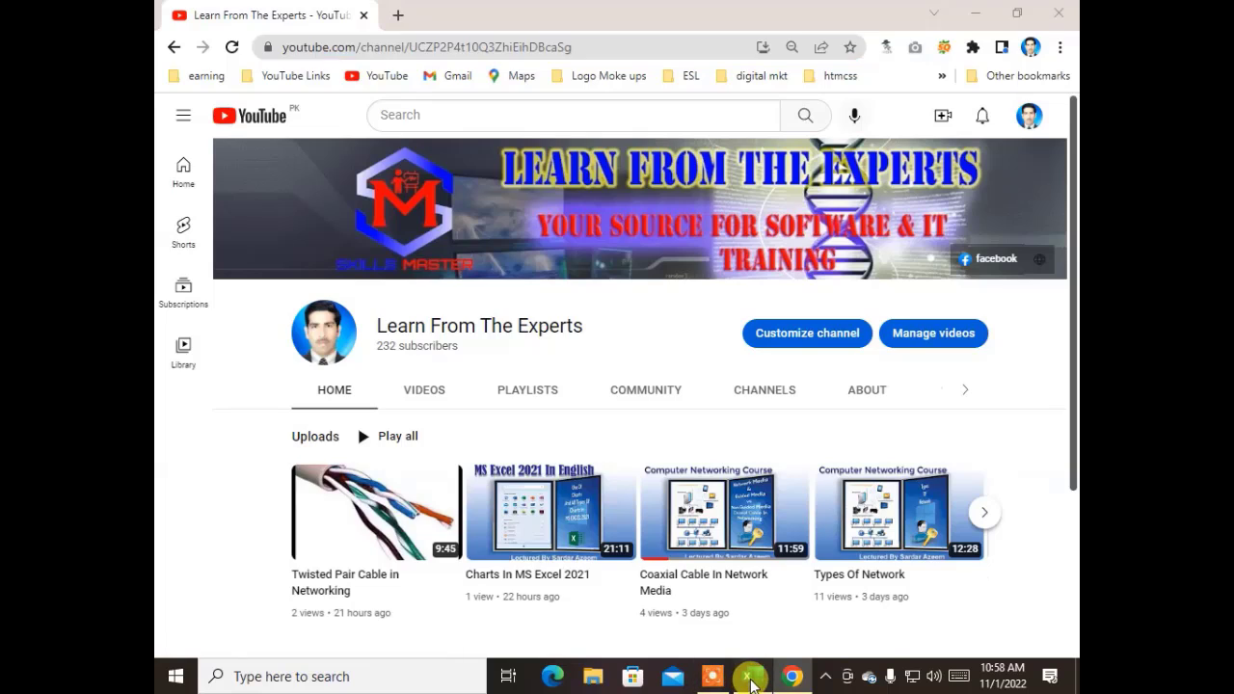
- Paste the YouTube channel URL as the target of a new hyperlink in cell C19
left_click(748, 675)
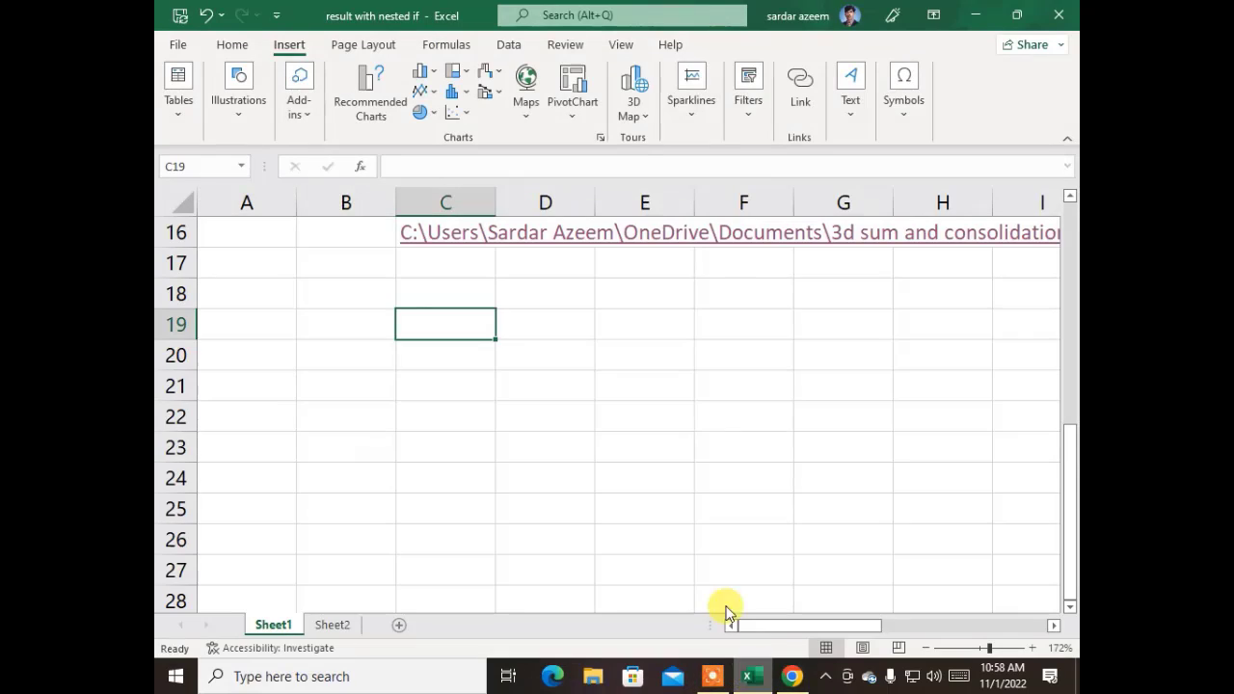
left_click(797, 96)
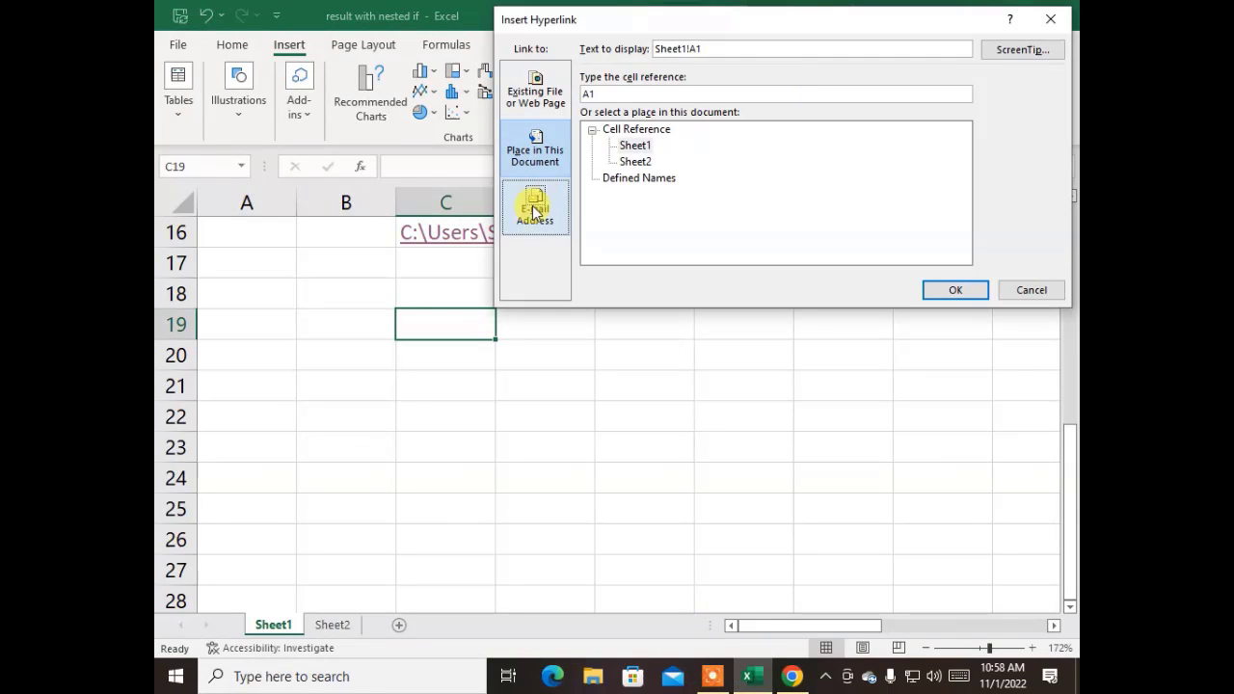
left_click(546, 105)
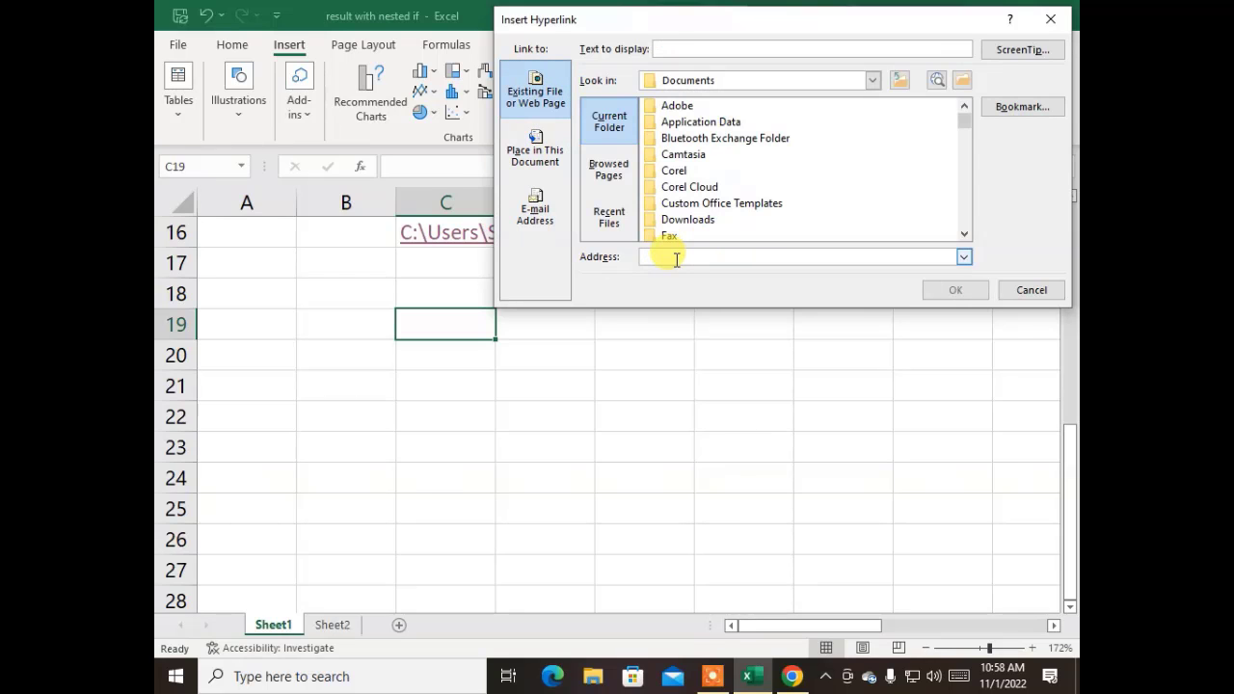
key("ctrl+v")
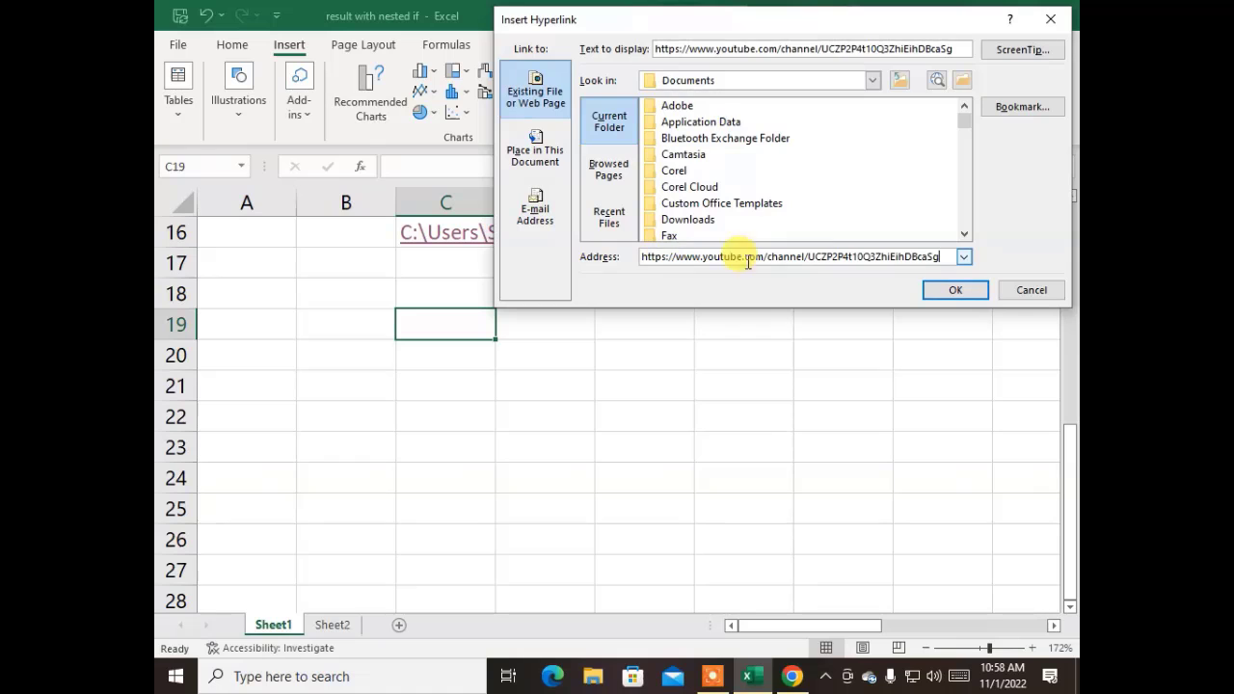
left_click(933, 291)
left_click(640, 441)
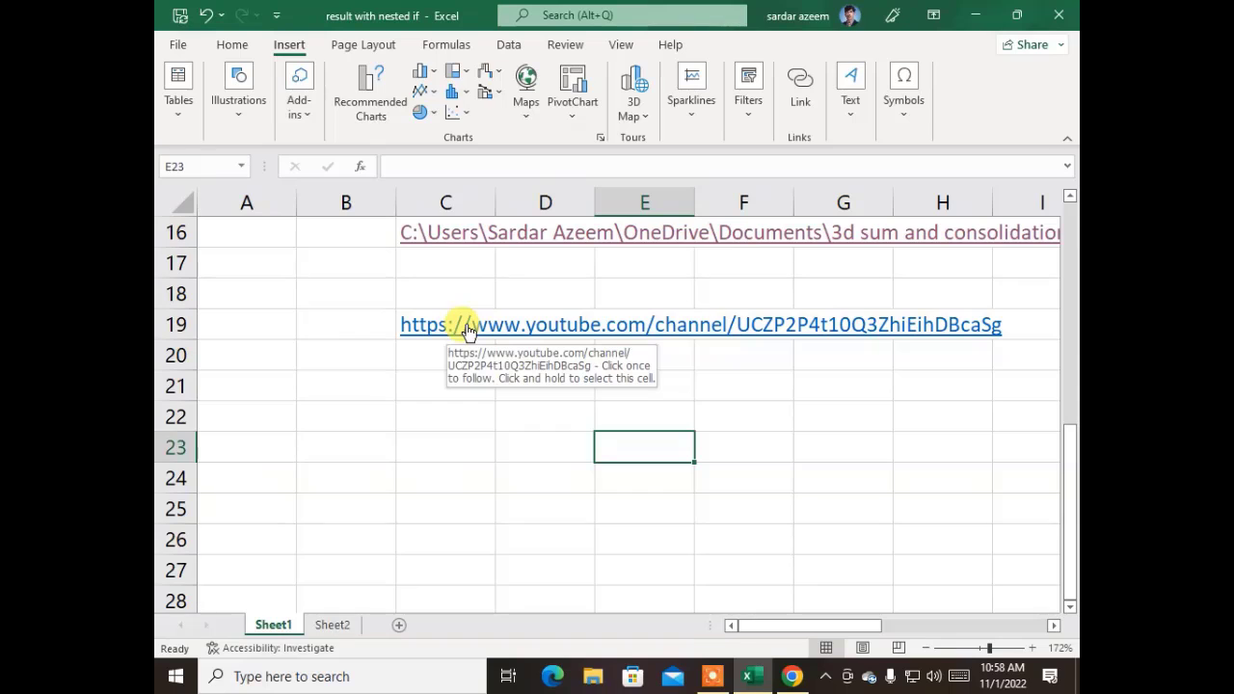
left_click(336, 385)
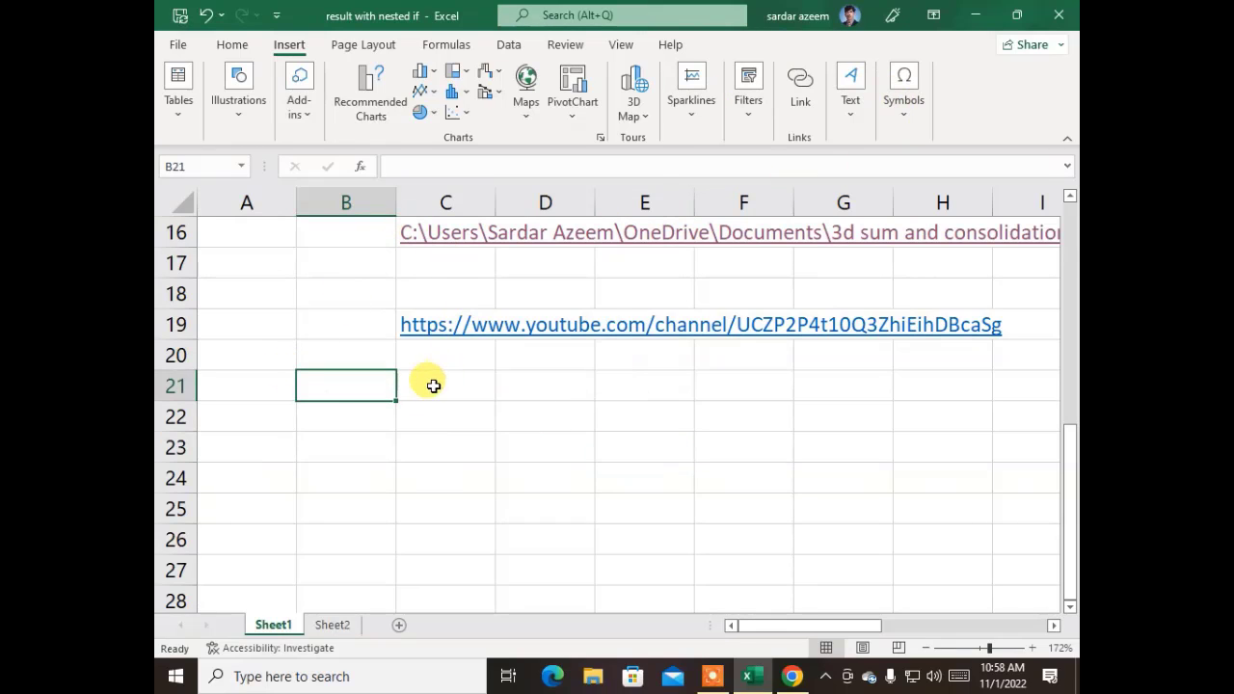
- Draw a text box across rows 21–26 and type the college's name and address
left_click(848, 120)
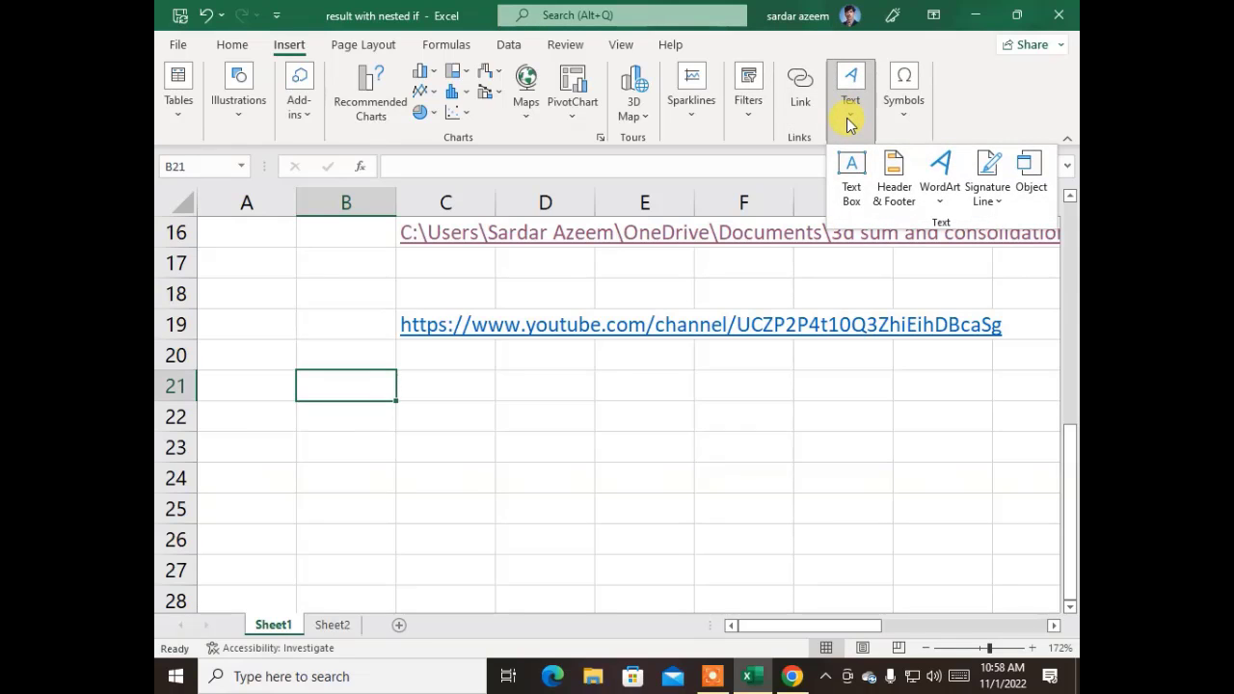
left_click(848, 177)
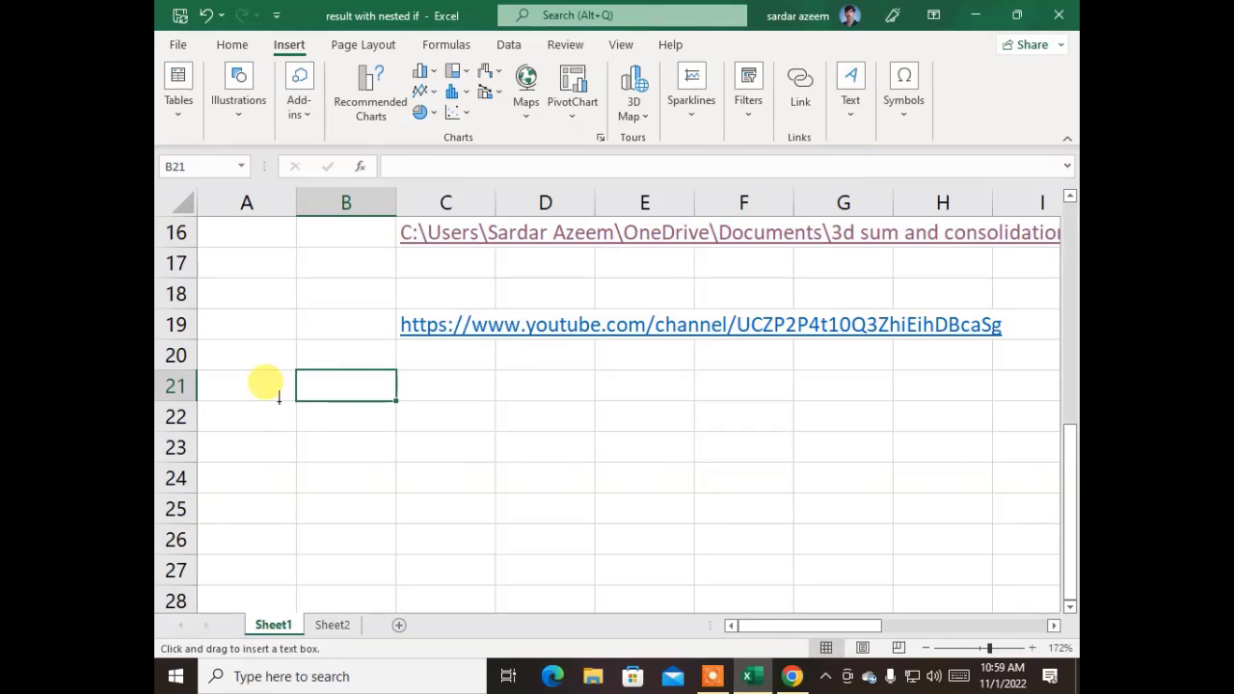
left_click_drag(242, 372, 809, 551)
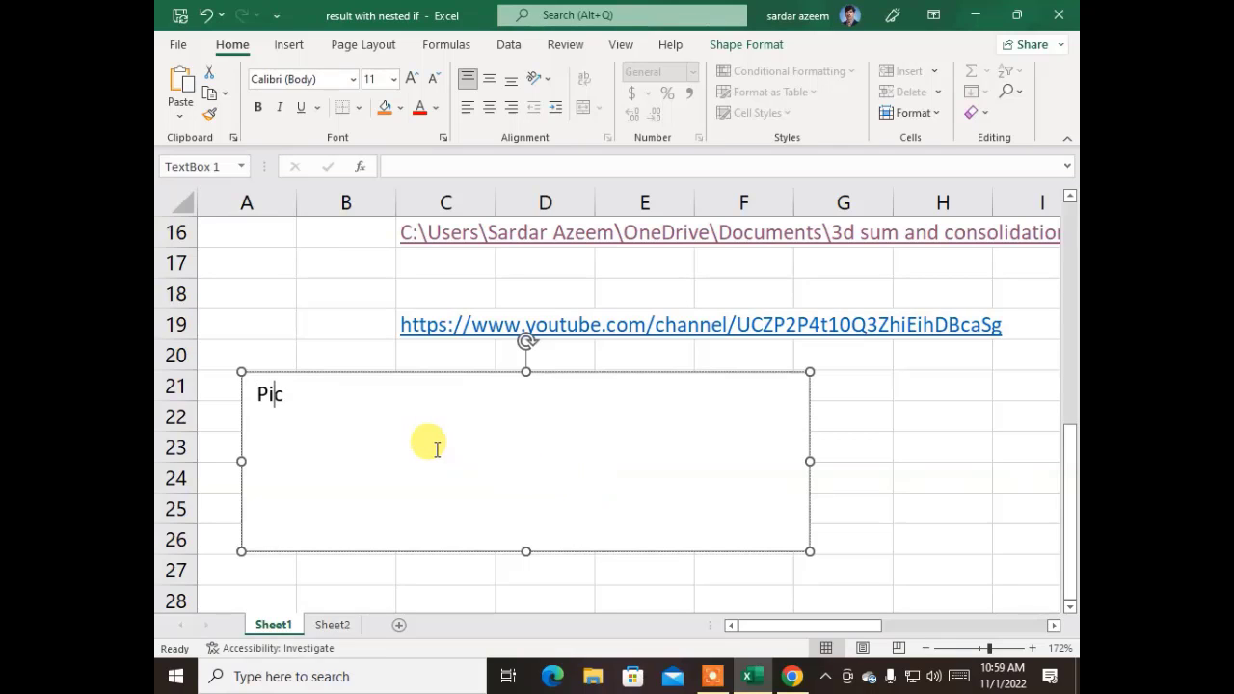
type("Pict Compu")
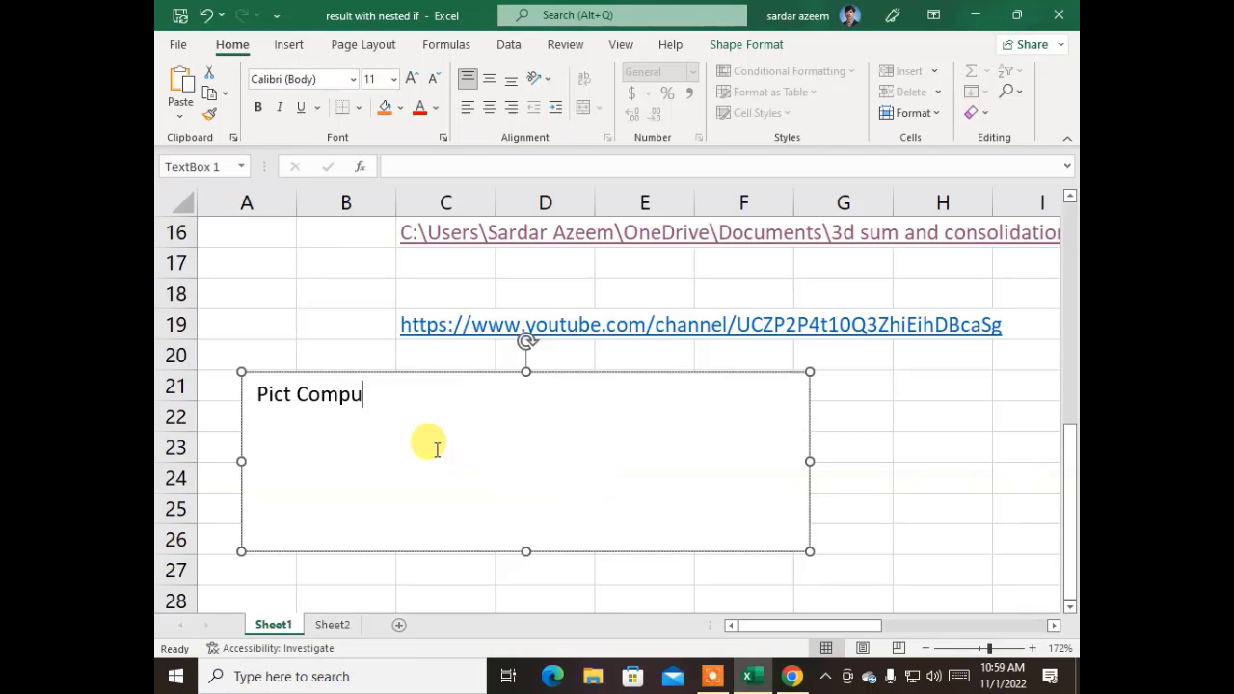
type("tetr ")
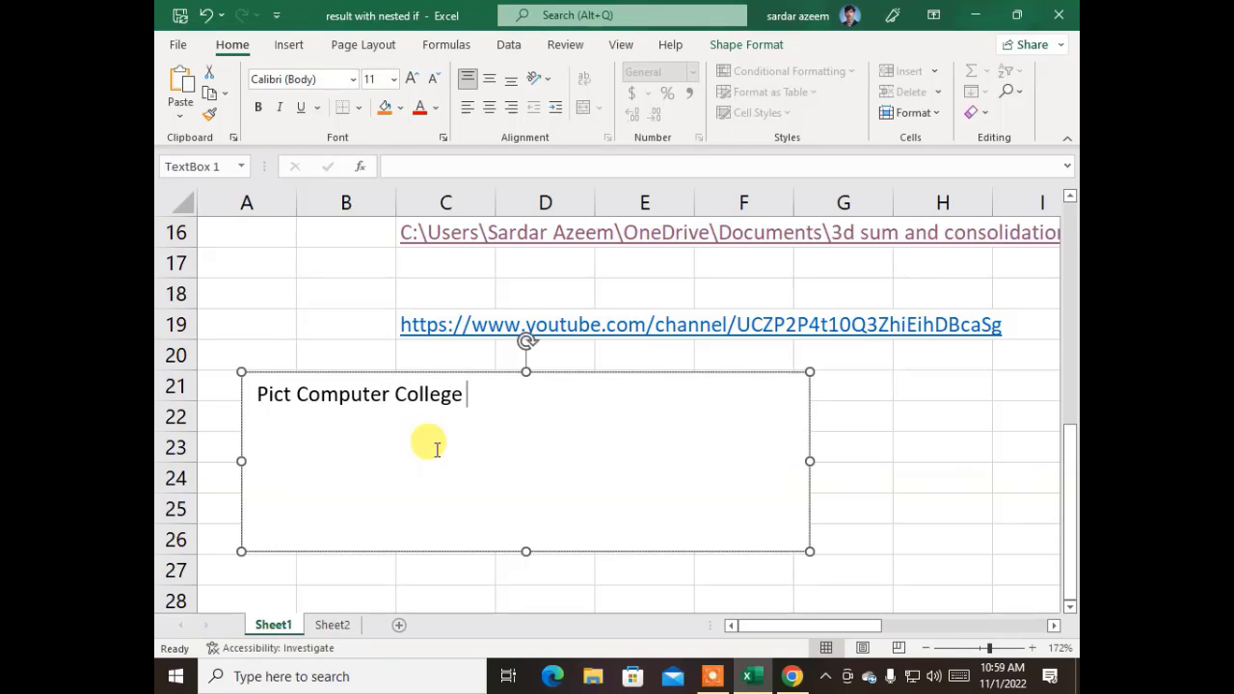
type("ousaf ")
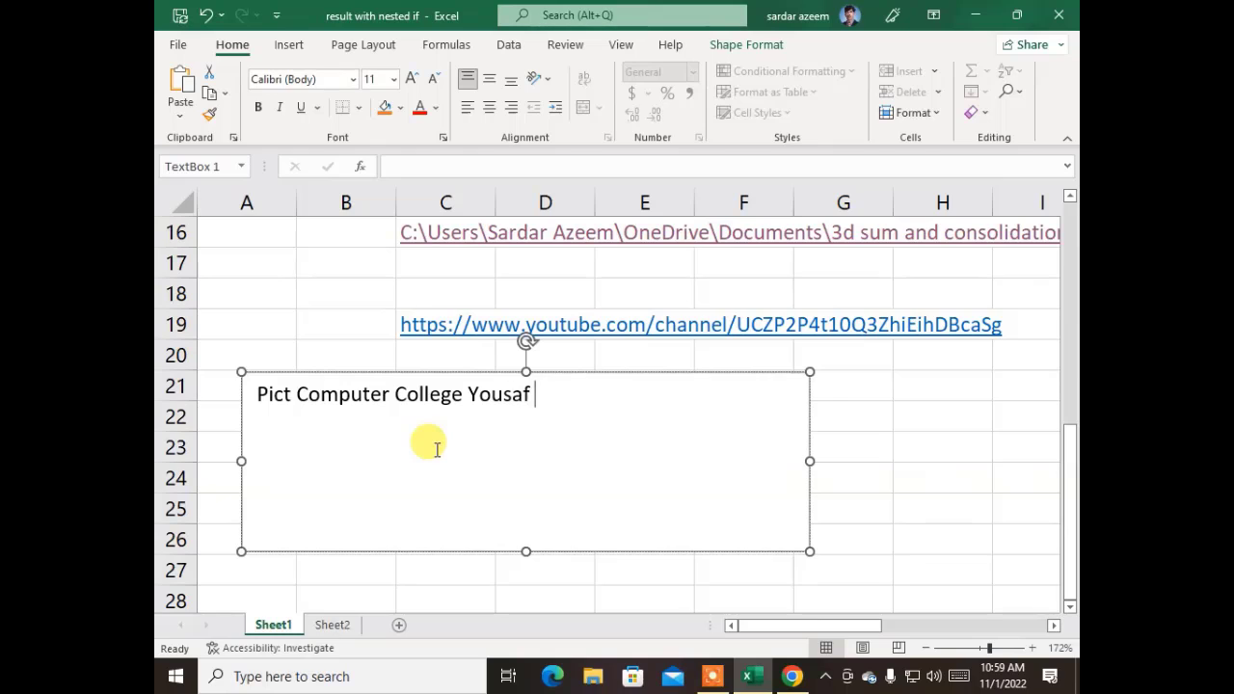
type("jamal P")
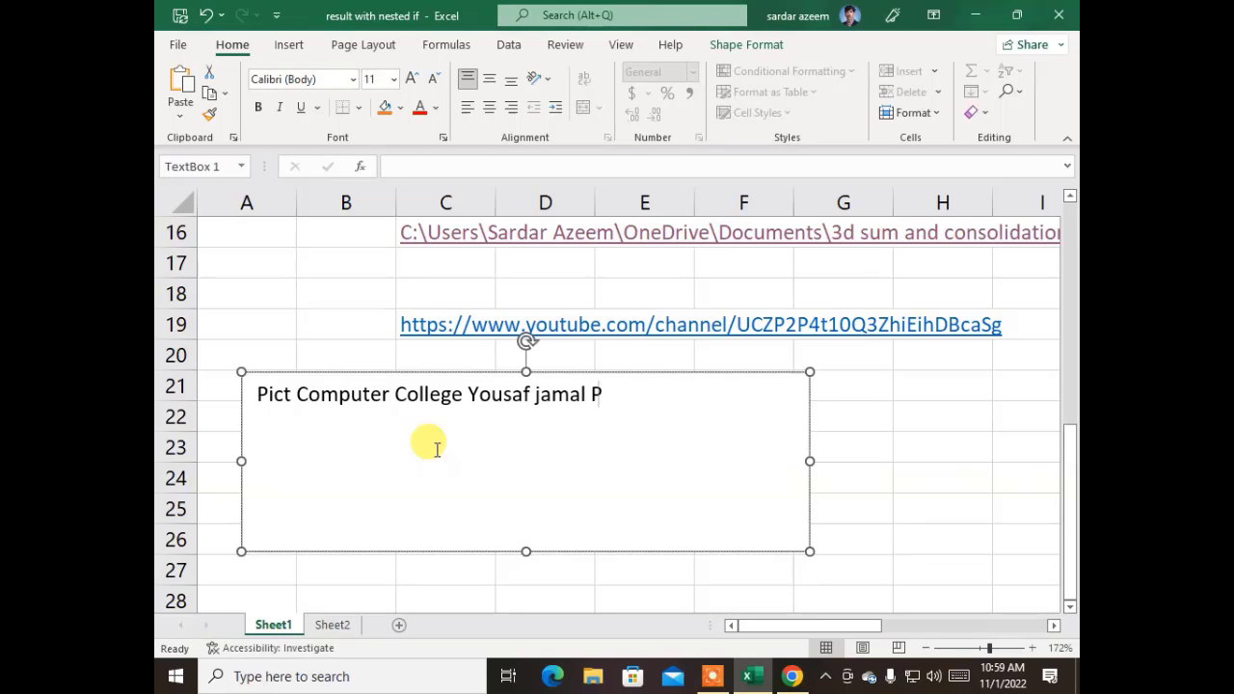
type("laza Abbottabad")
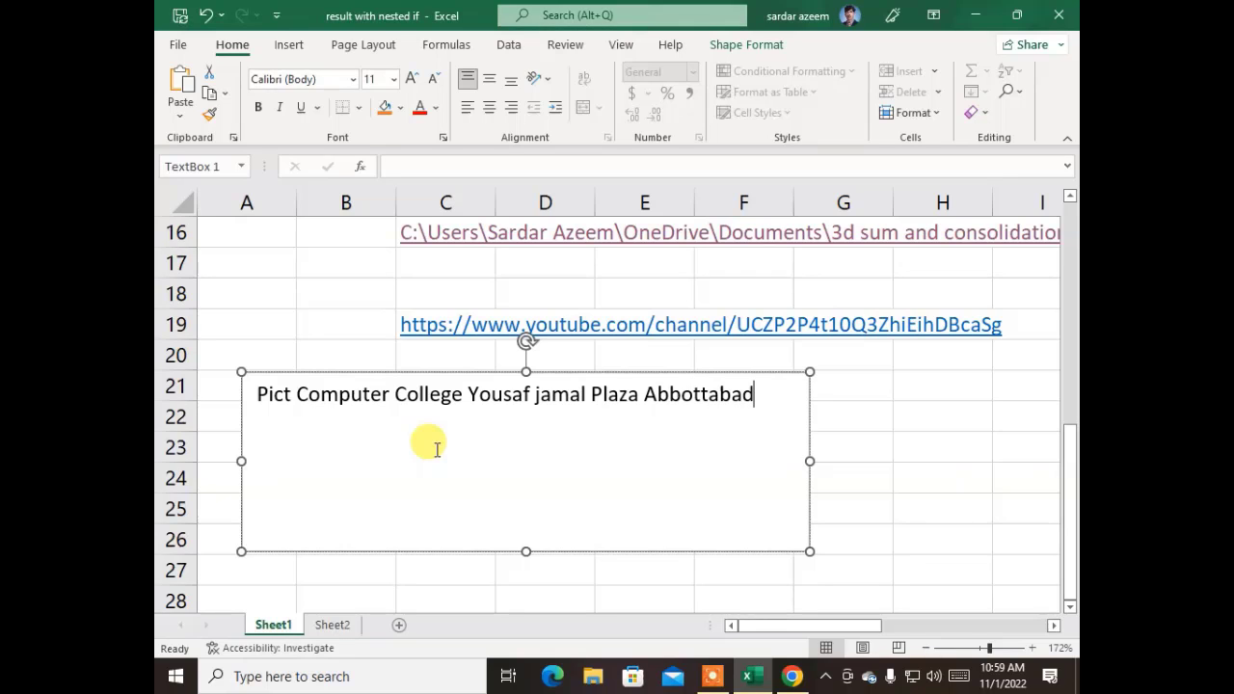
- Shorten the text box, move it down to rows 24–25 and rotate it about 25° counter-clockwise
left_click(947, 414)
left_click(757, 446)
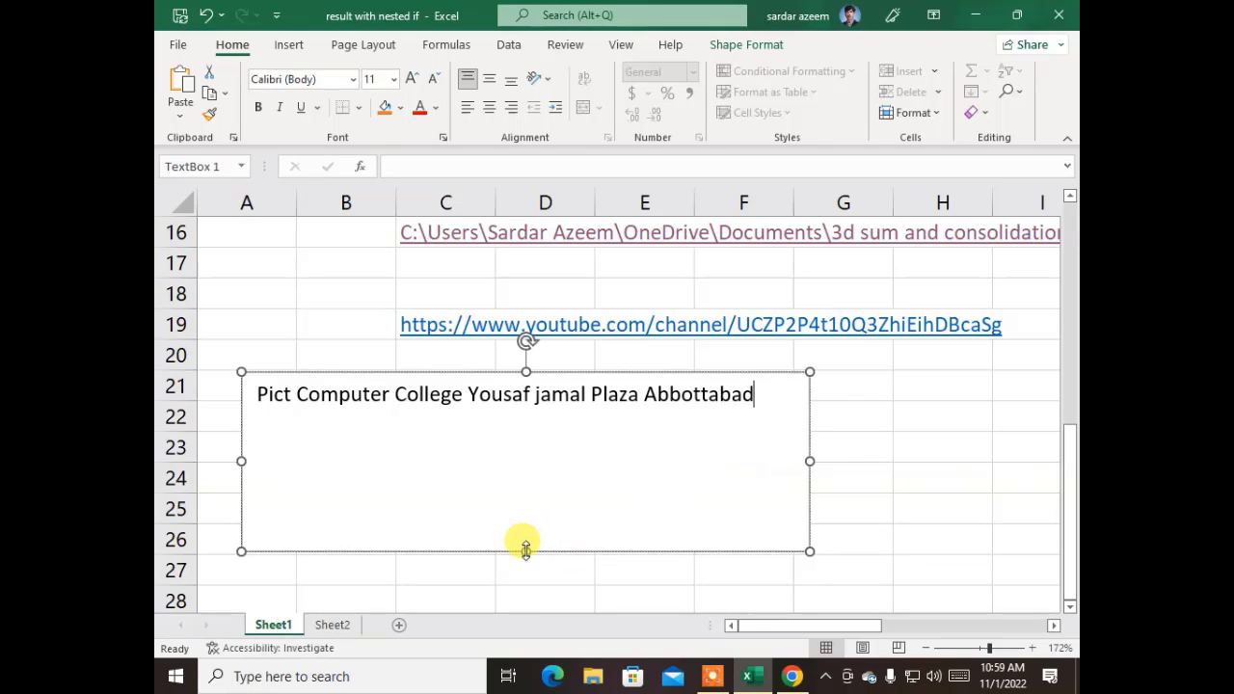
left_click_drag(525, 549, 526, 438)
left_click(531, 395)
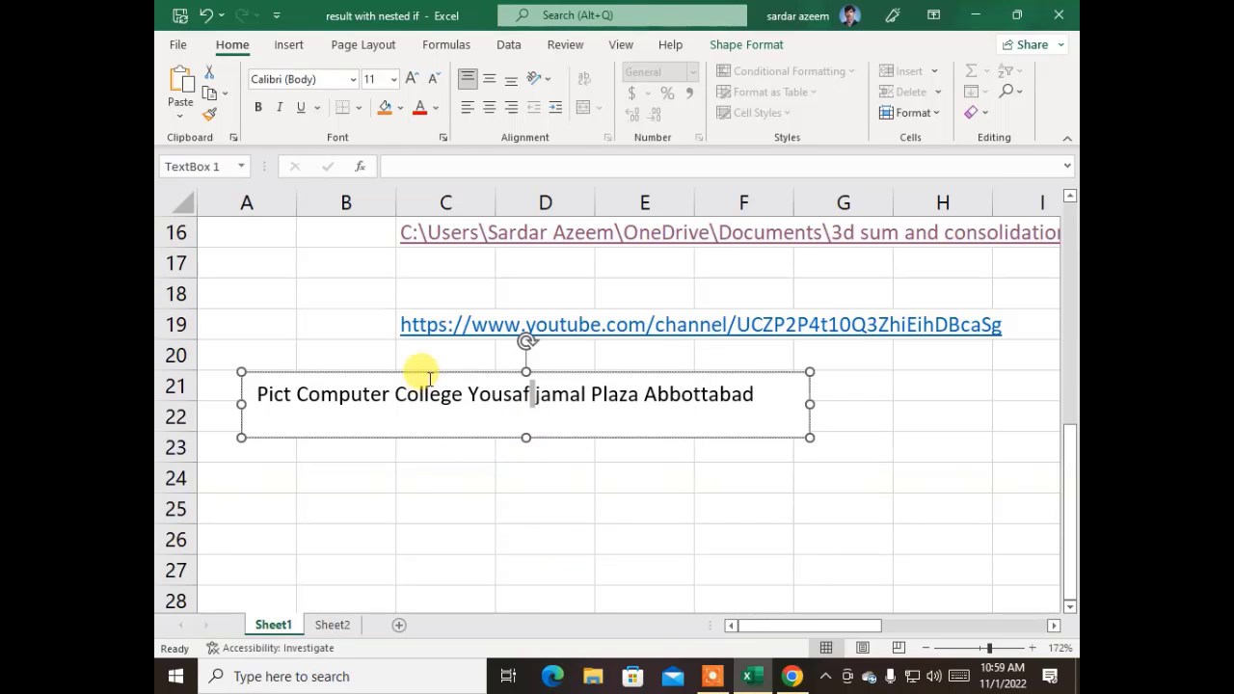
left_click_drag(426, 371, 577, 464)
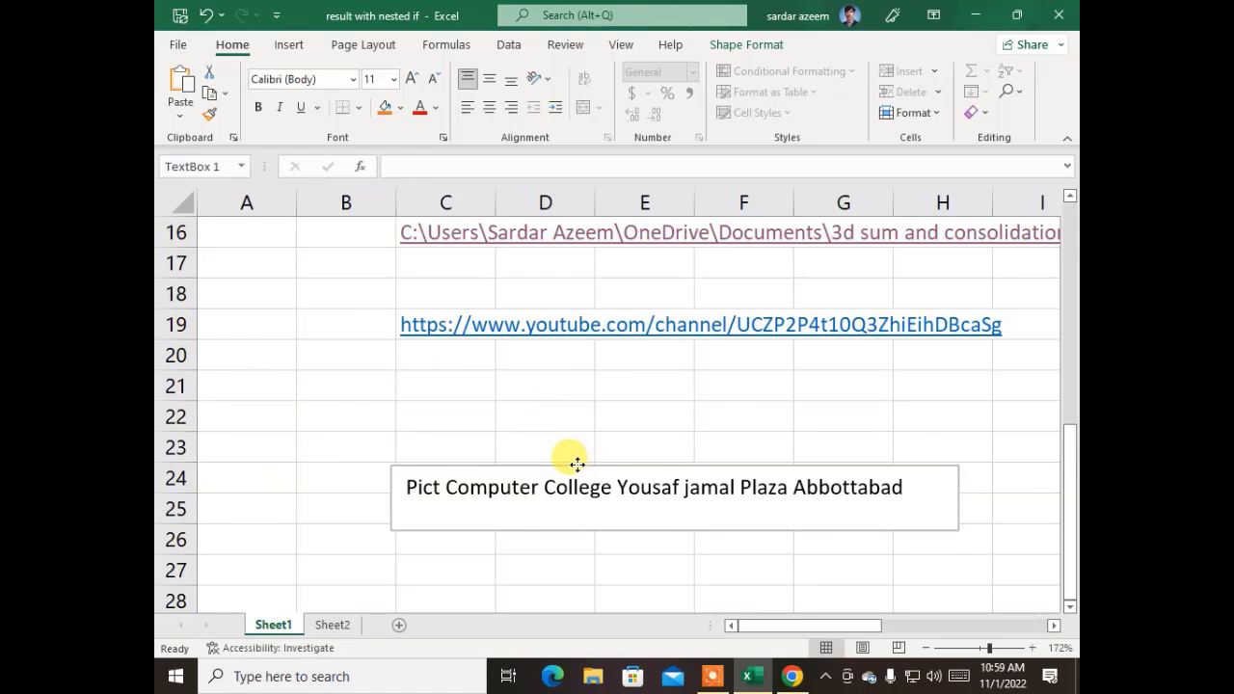
left_click_drag(674, 435, 595, 380)
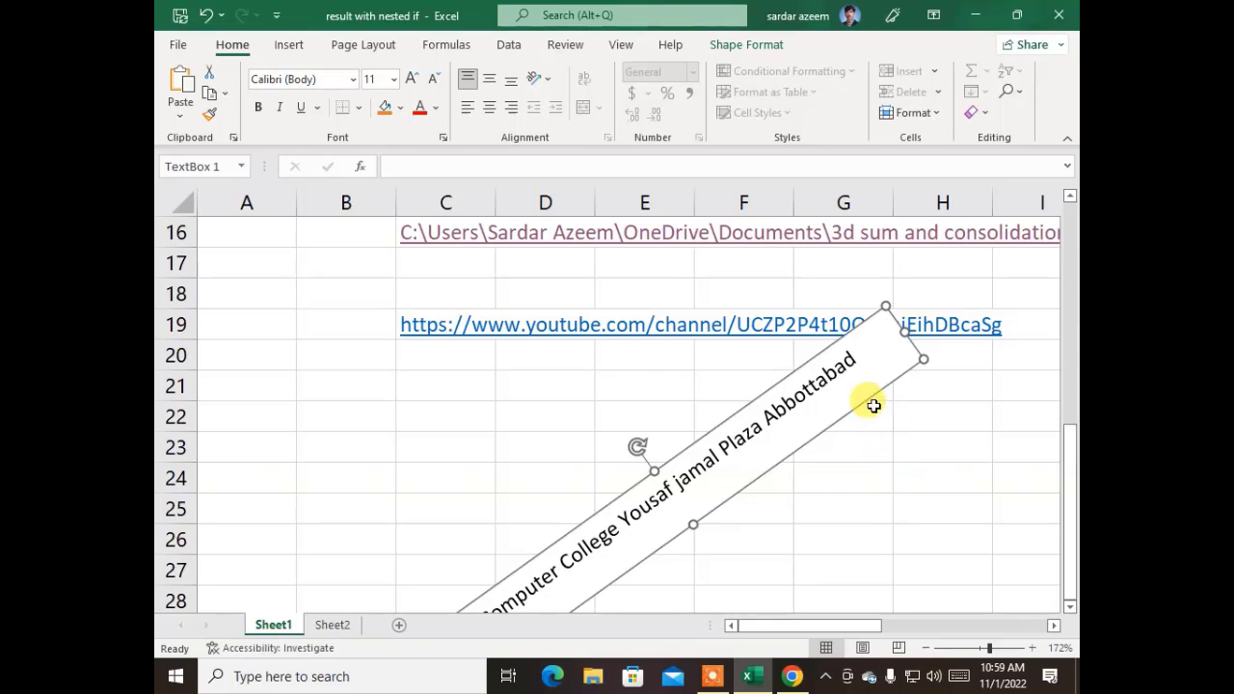
- Delete the text box and the YouTube and file-path hyperlinks in C19 and C16
key("Delete")
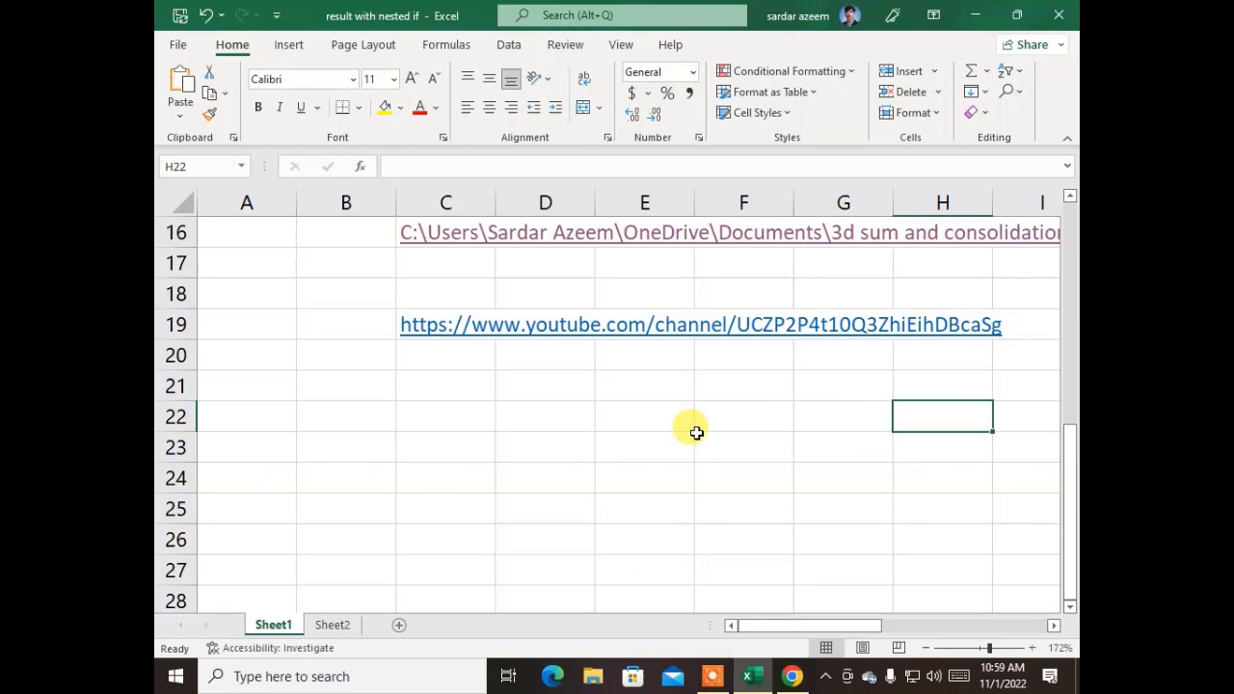
key("Up")
key("Up")
key("Up")
key("Left")
key("Left")
key("Left")
key("Left")
key("Left")
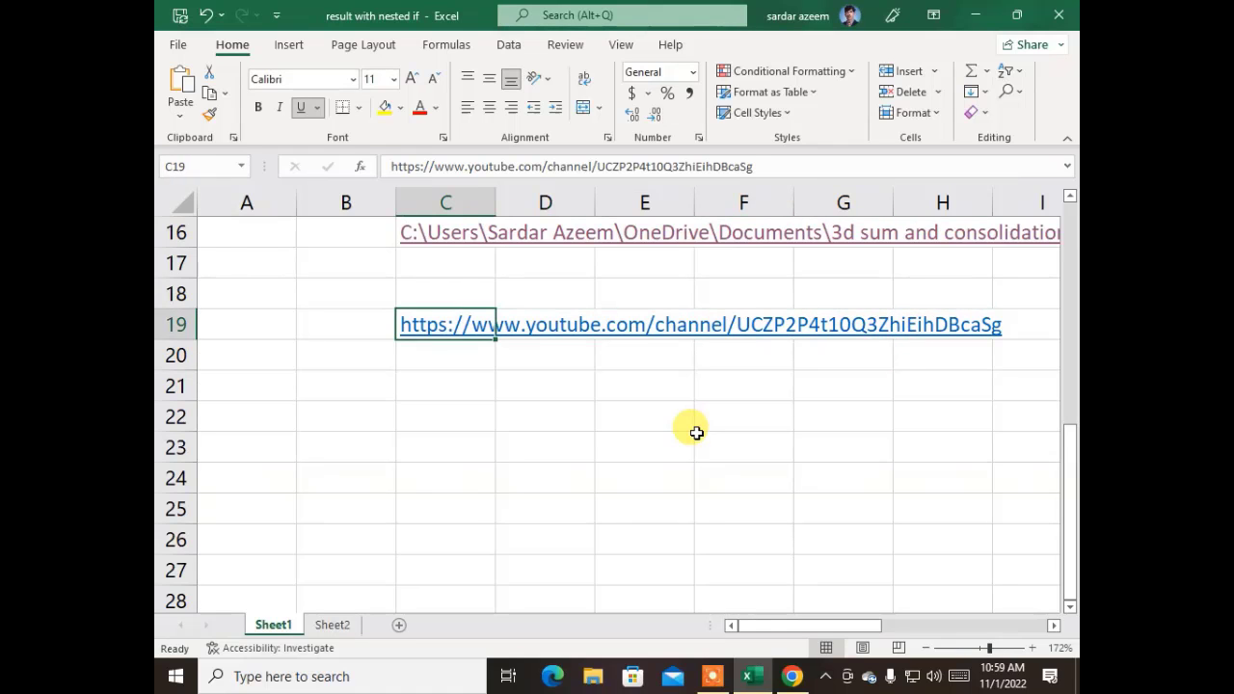
key("Delete")
key("Up")
key("Up")
key("Up")
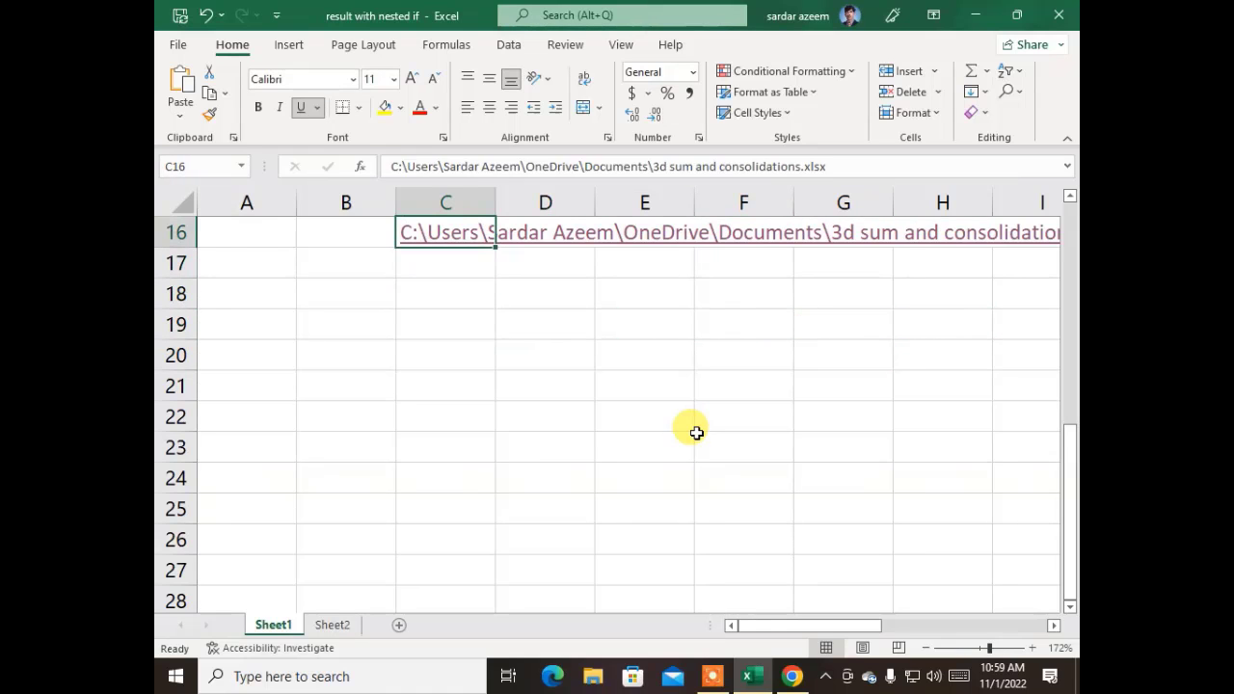
key("Delete")
- Clear the hyperlink in C14 and the Sheet2!A1 link in A14
key("Up")
key("Up")
key("Up")
key("Up")
key("Down")
key("Down")
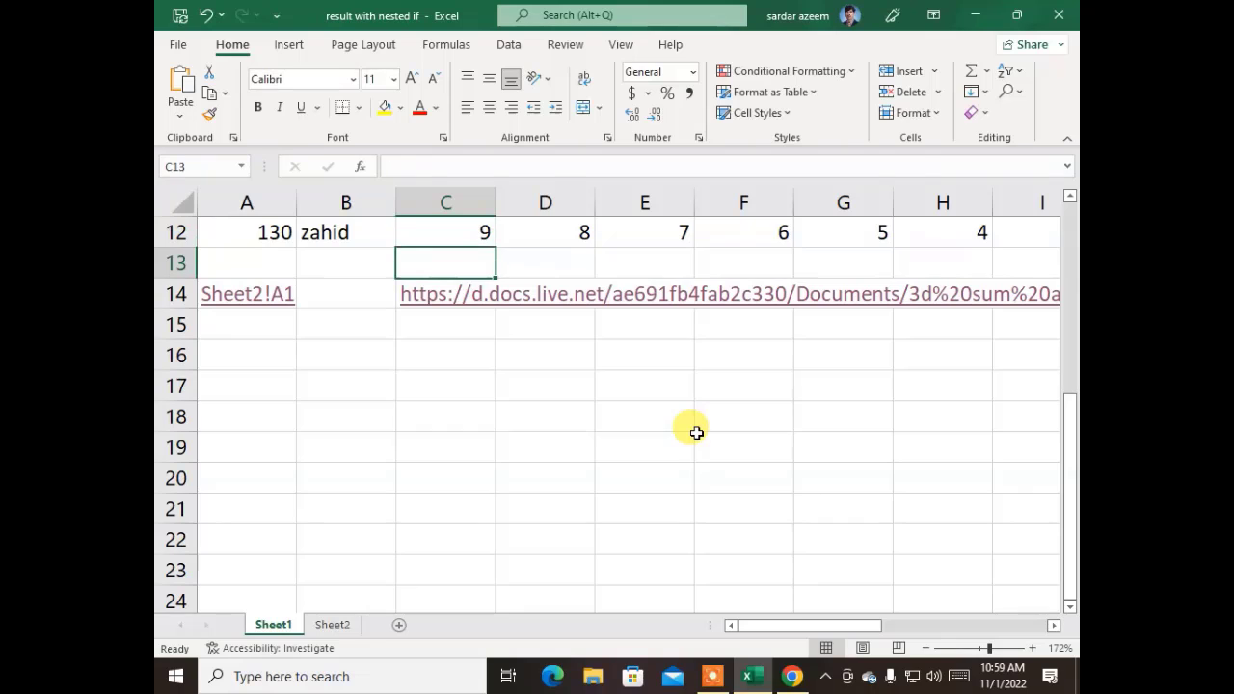
key("Delete")
key("Left")
key("Left")
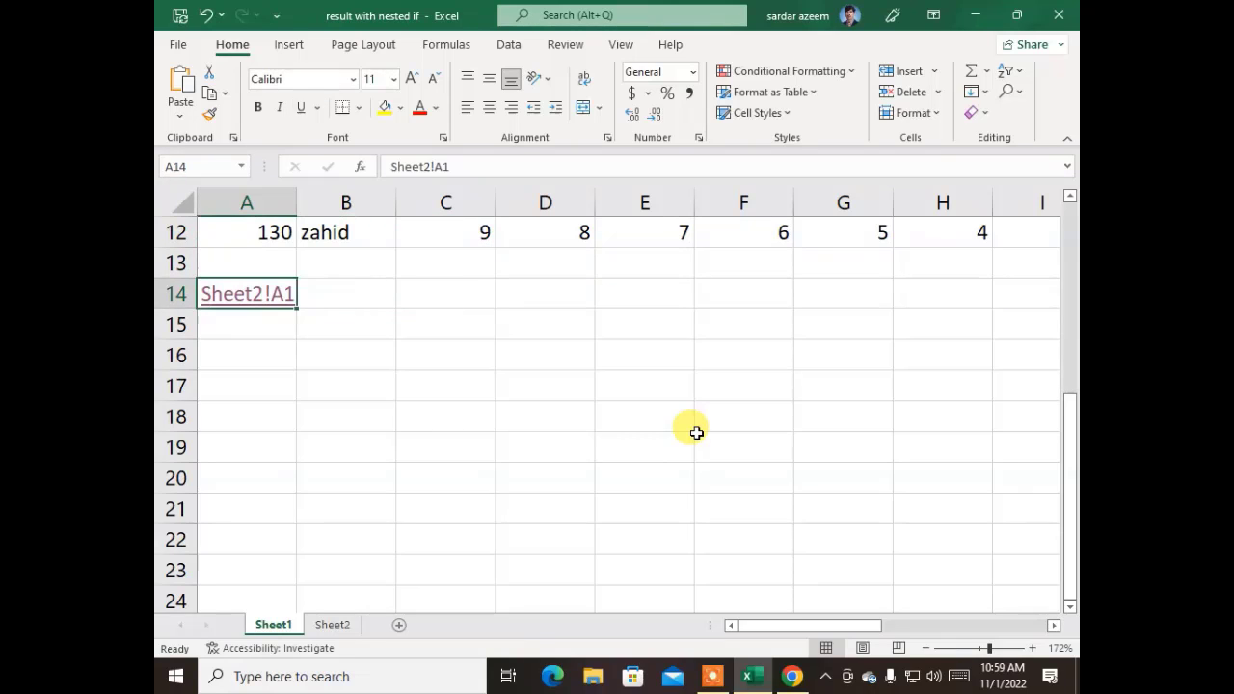
key("Delete")
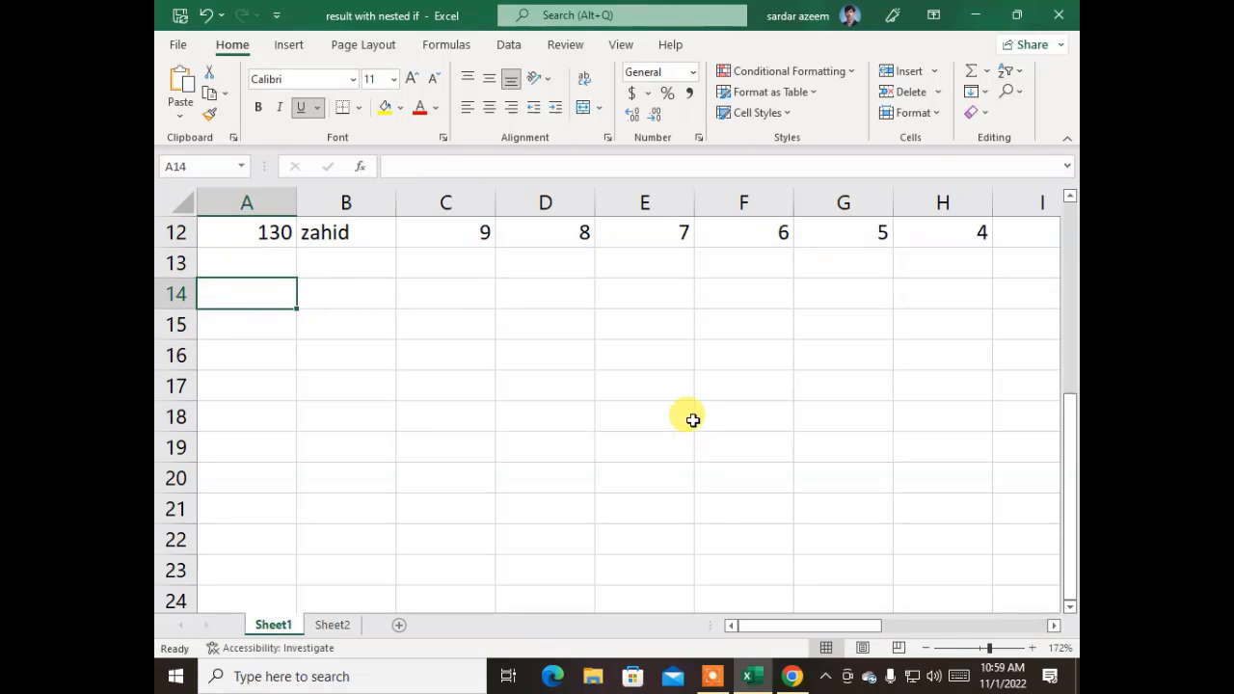
- Look through the Insert tab's Text options without choosing any, then return to the sheet top
left_click(300, 281)
left_click(256, 262)
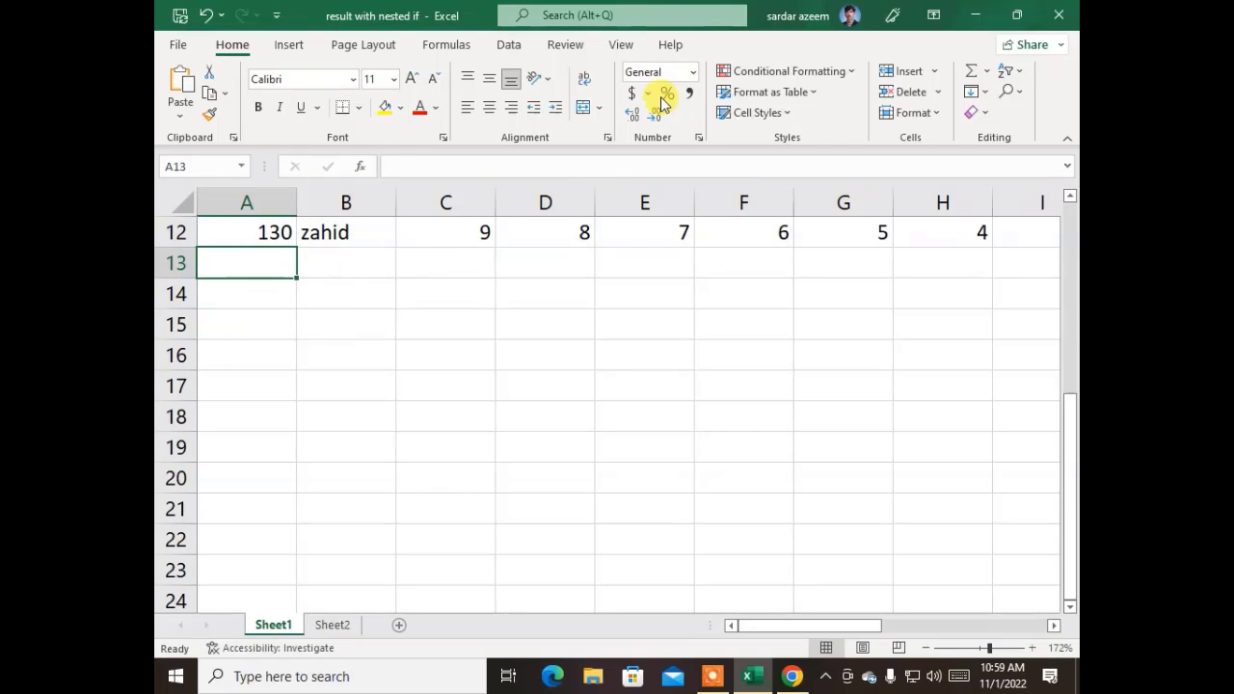
left_click(290, 48)
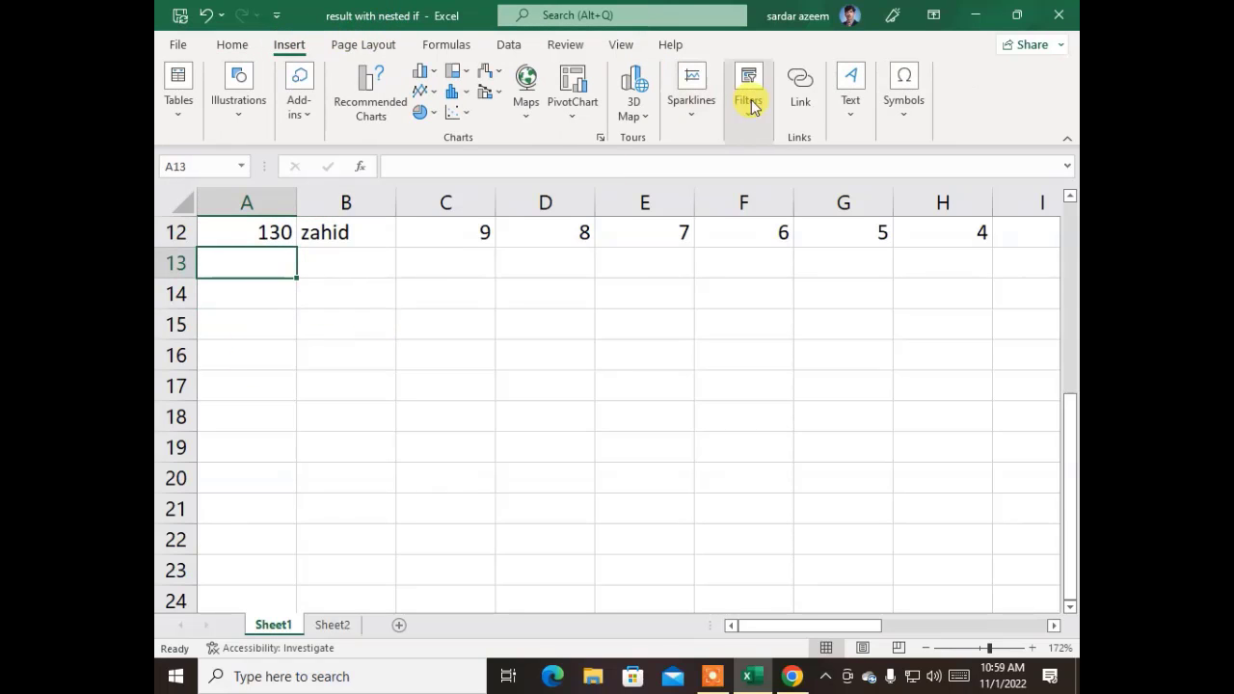
left_click(850, 110)
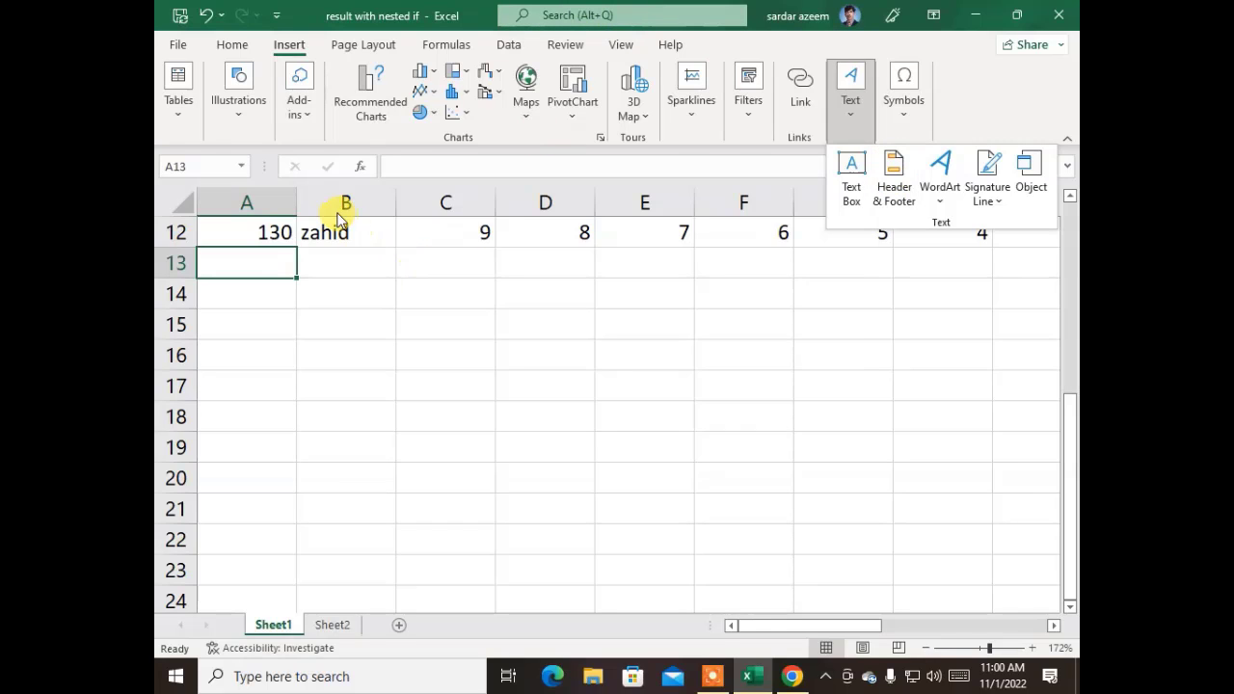
left_click(356, 286)
scroll(427, 375, "up", 4)
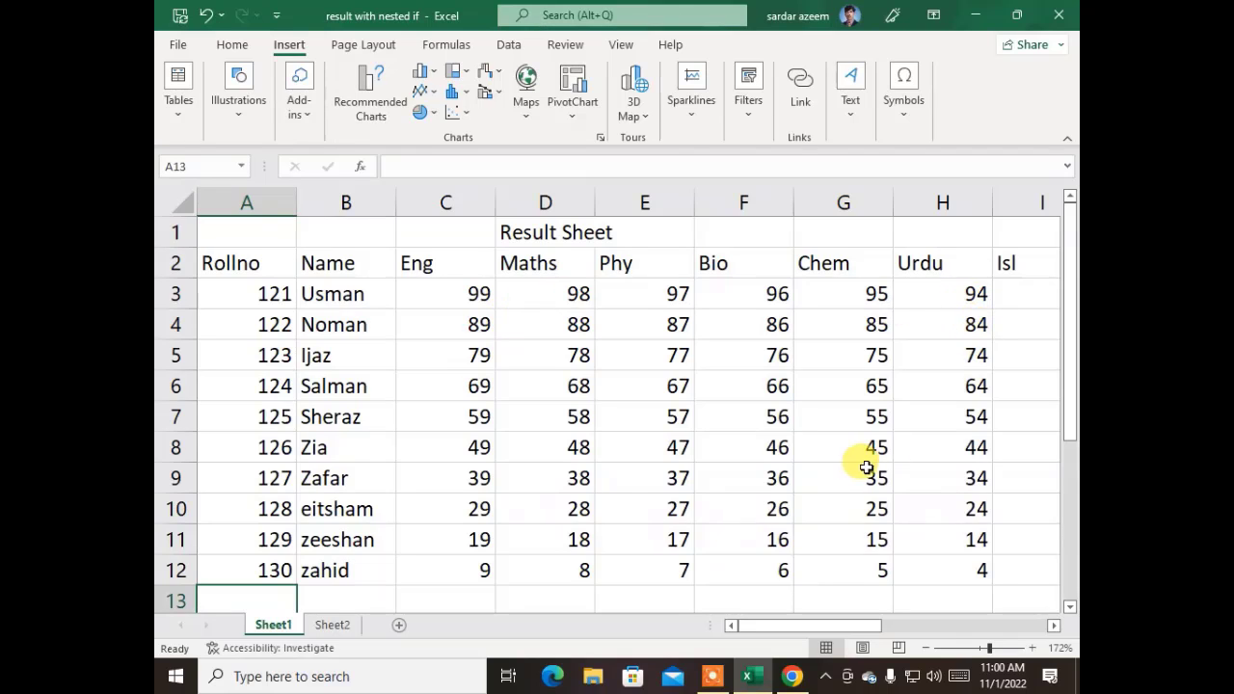
- Switch Sheet1 to Page Layout view and look over the page
left_click(859, 651)
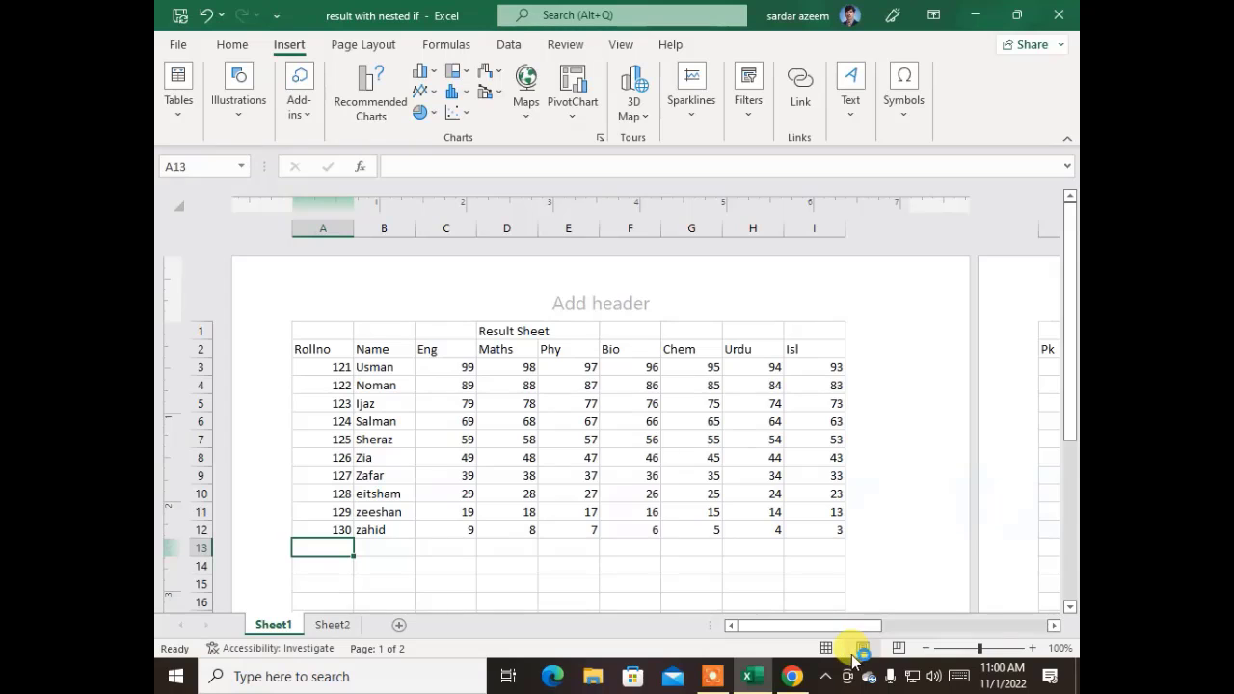
scroll(569, 447, "down", 12)
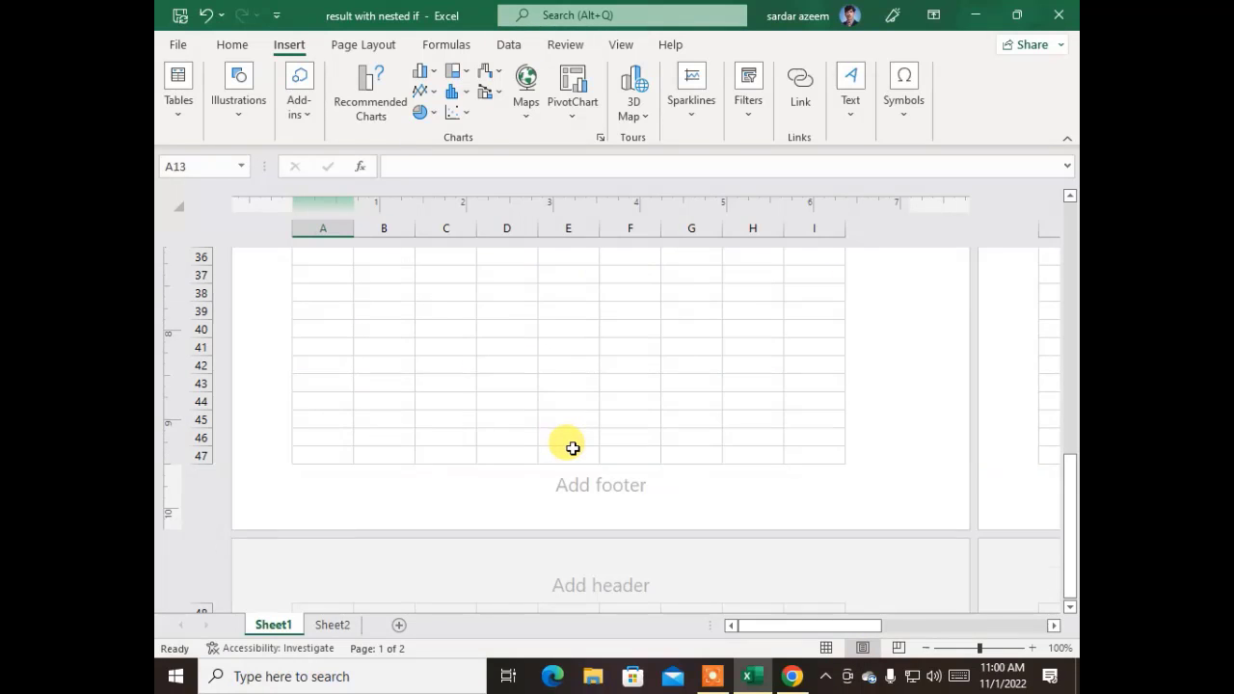
scroll(579, 444, "down", 2)
scroll(650, 420, "up", 12)
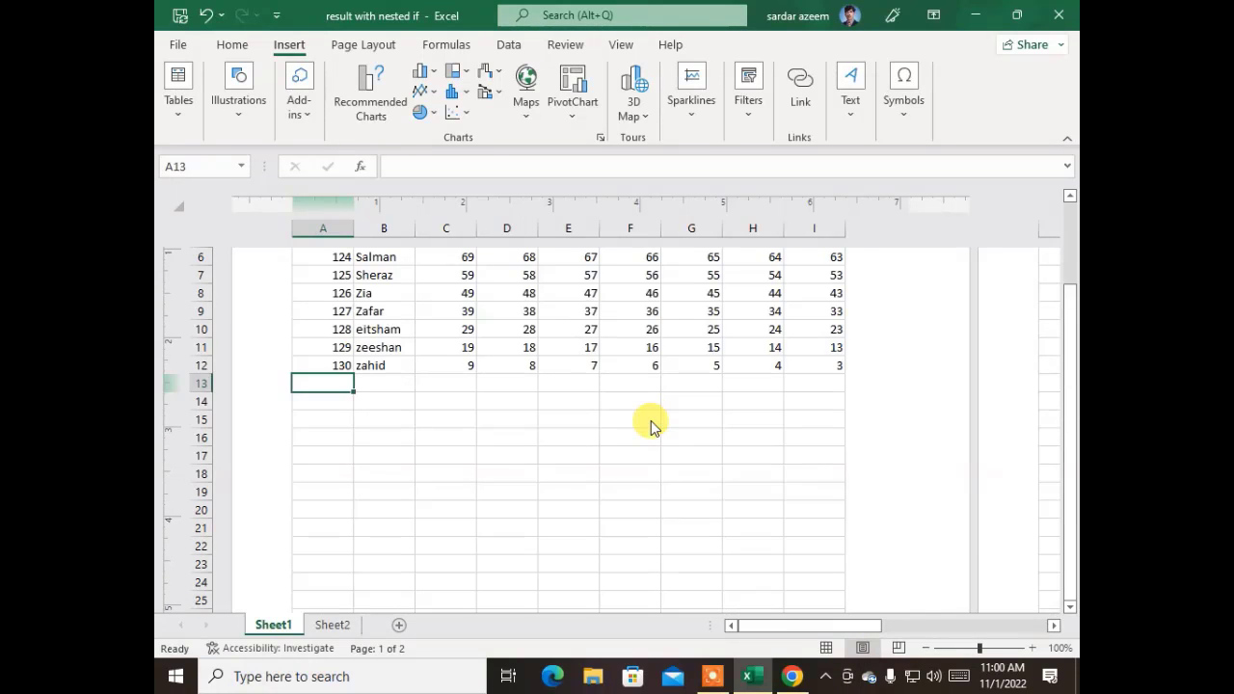
scroll(651, 421, "up", 3)
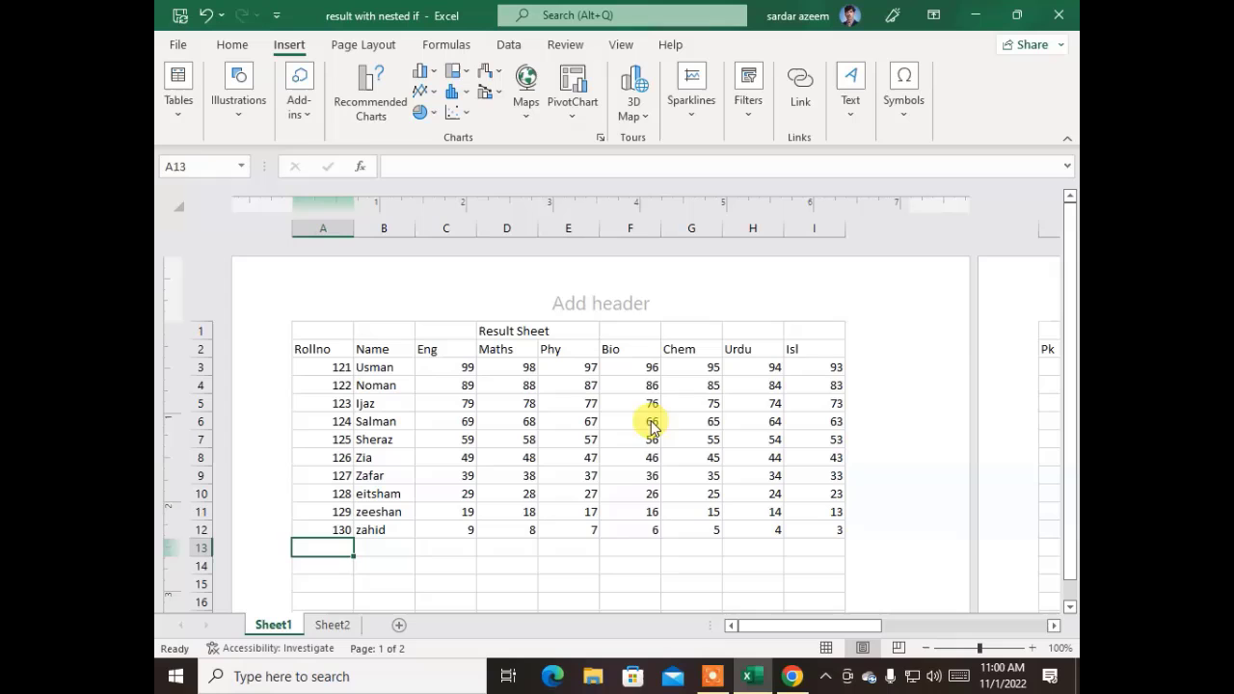
- Insert the page number into the right section of the page header
left_click(848, 106)
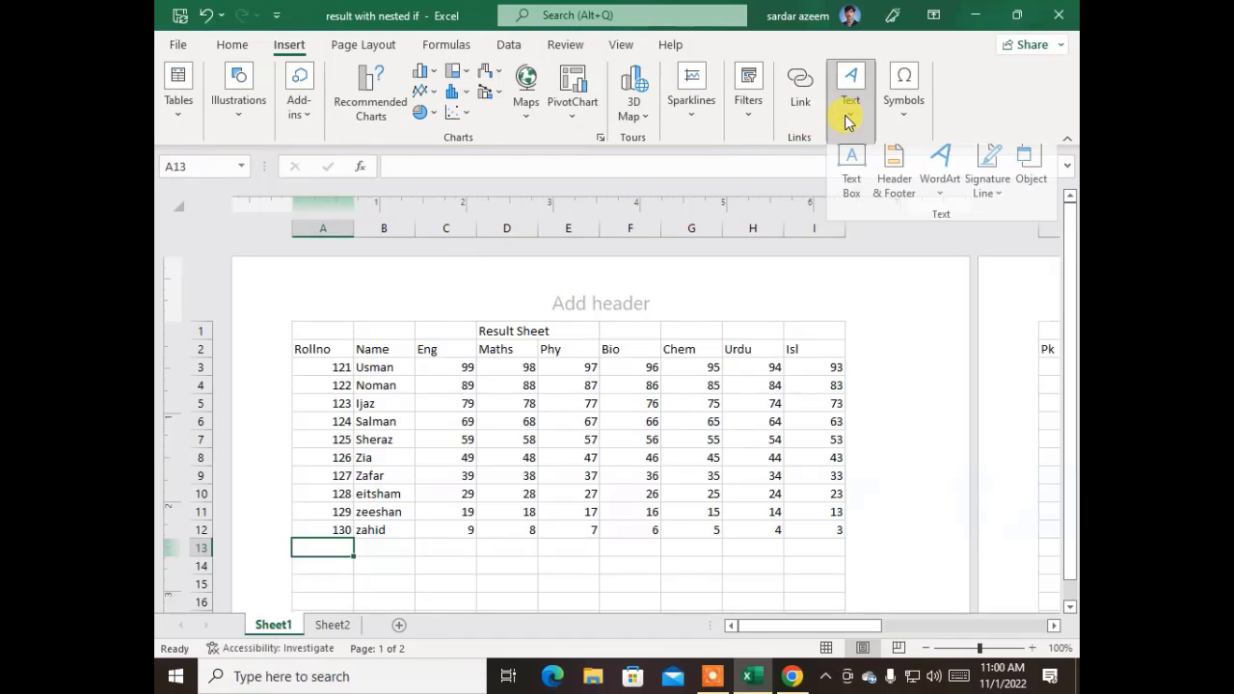
left_click(892, 185)
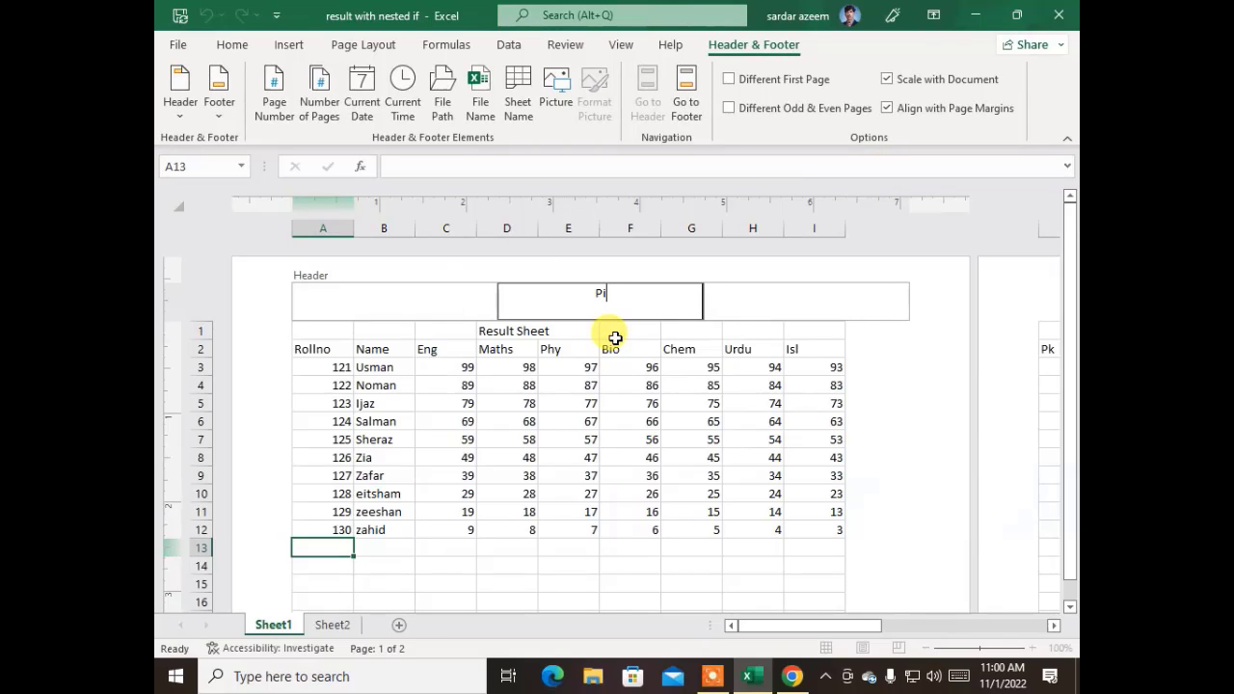
left_click(815, 291)
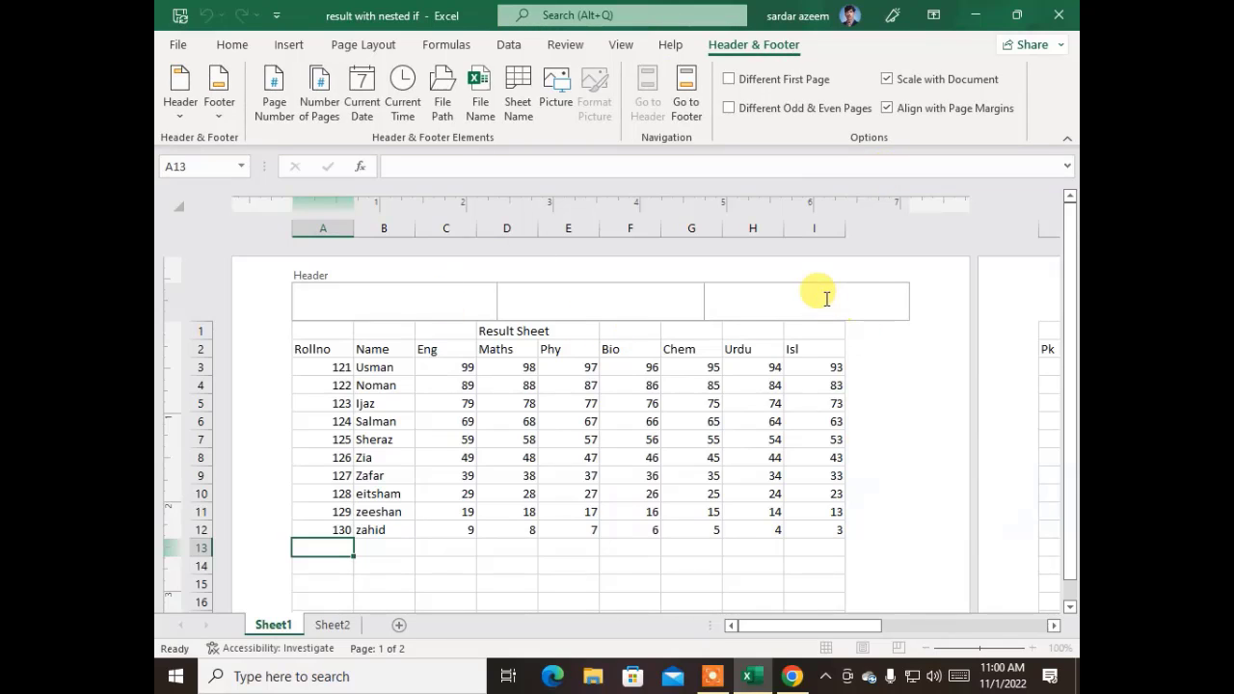
left_click(290, 128)
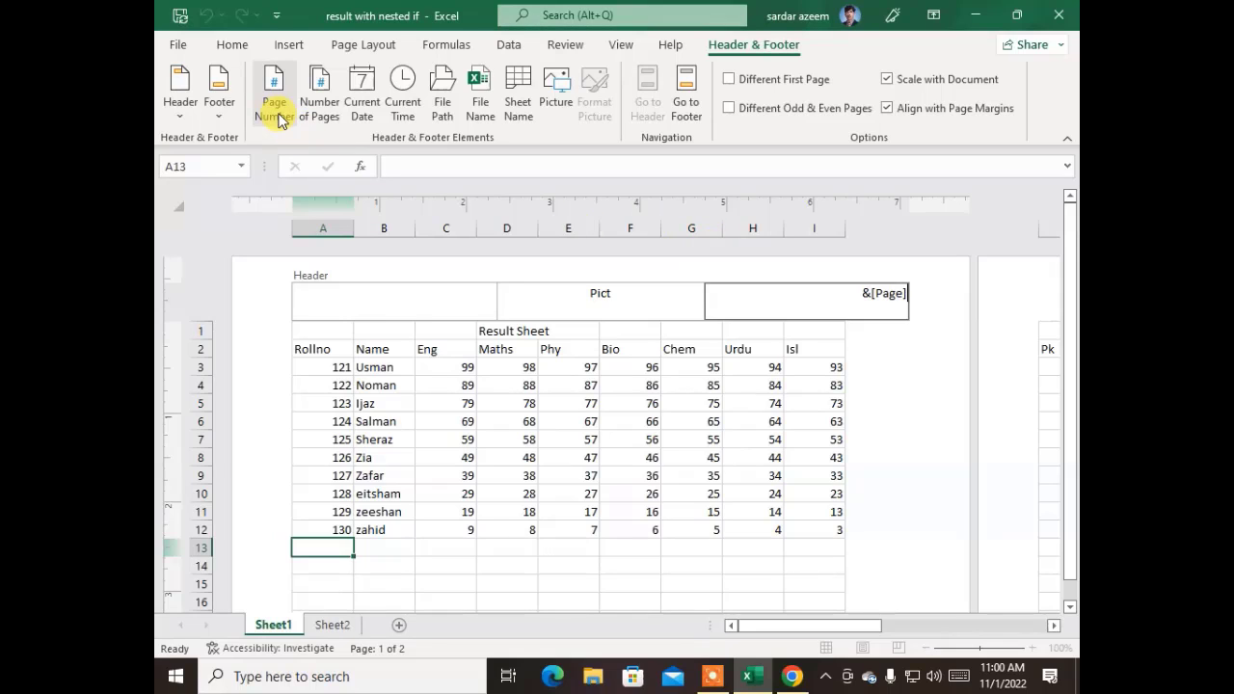
left_click(361, 301)
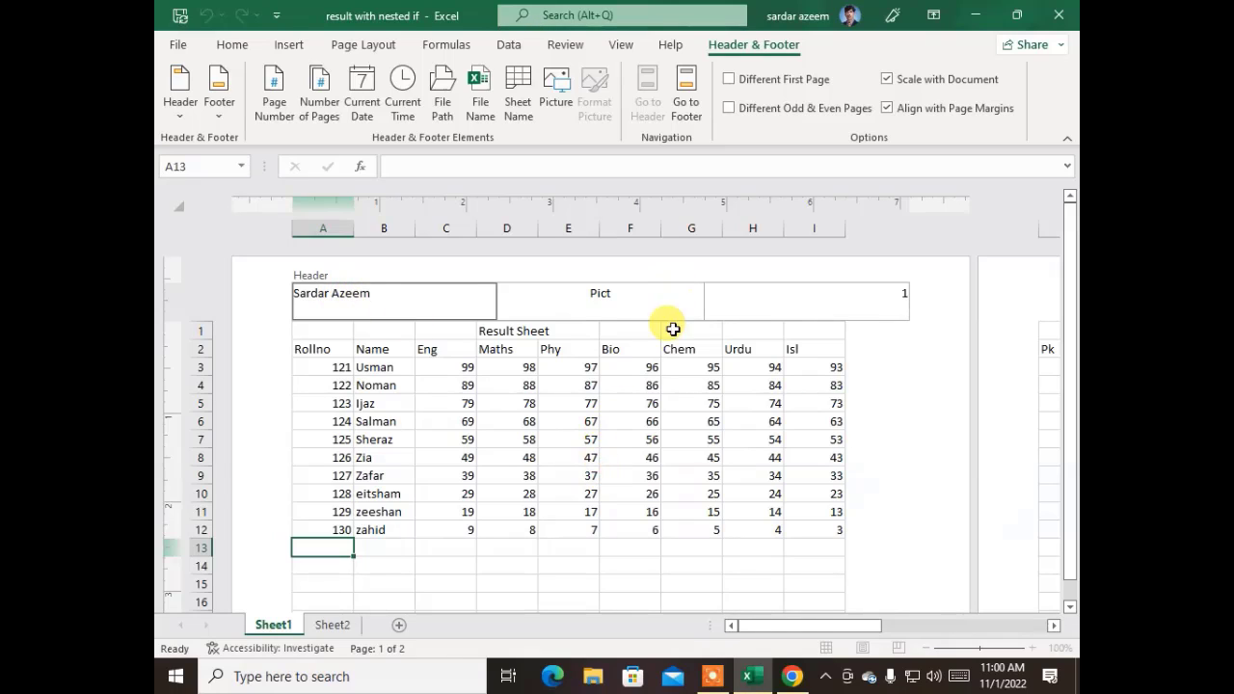
- Finish the header and begin editing the footer's centre section
left_click(605, 468)
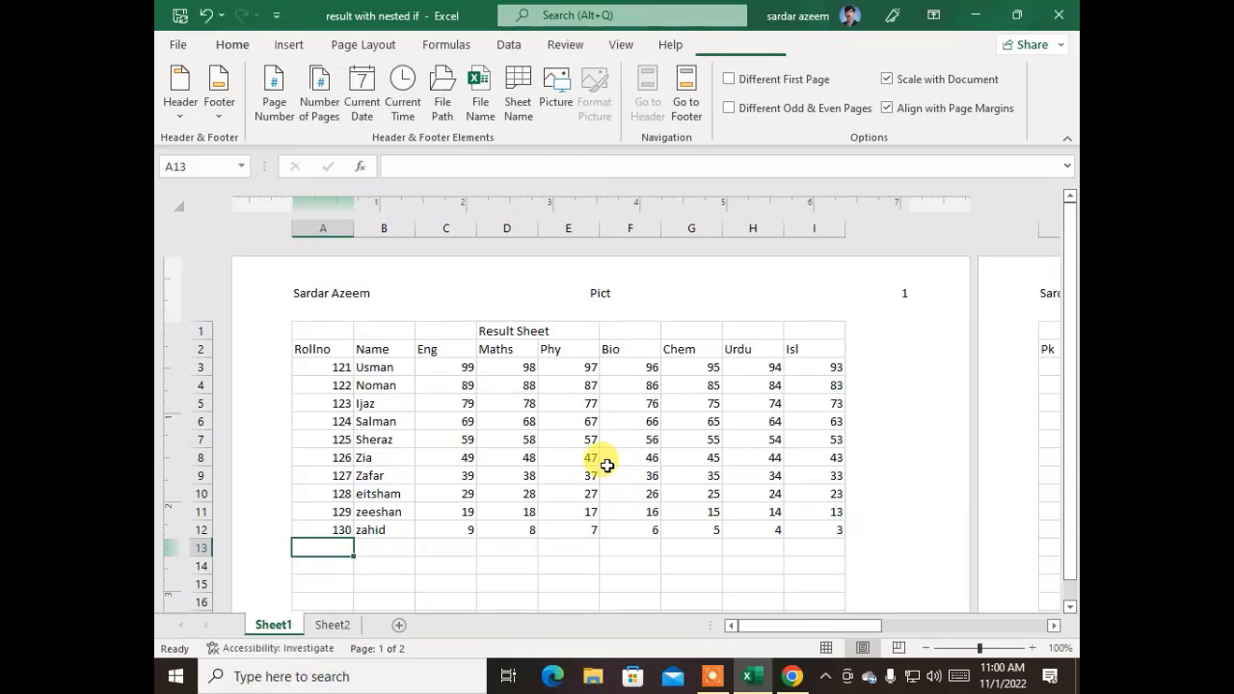
scroll(603, 462, "down", 7)
scroll(603, 461, "down", 7)
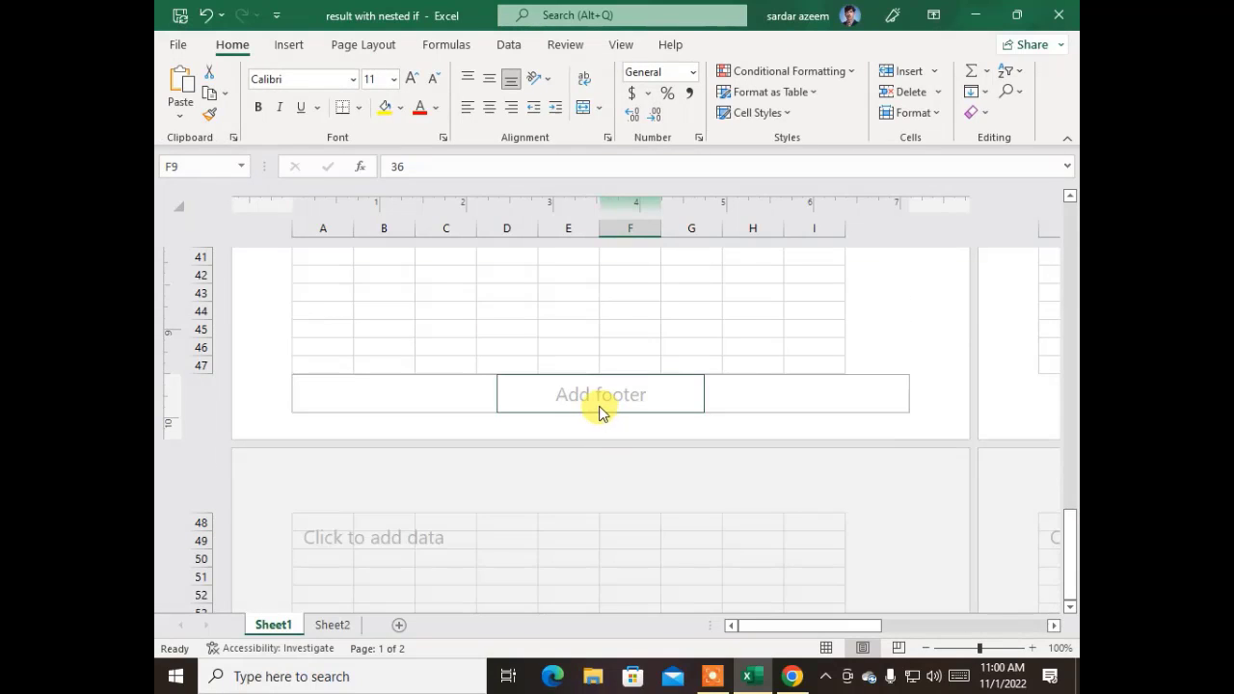
left_click(599, 398)
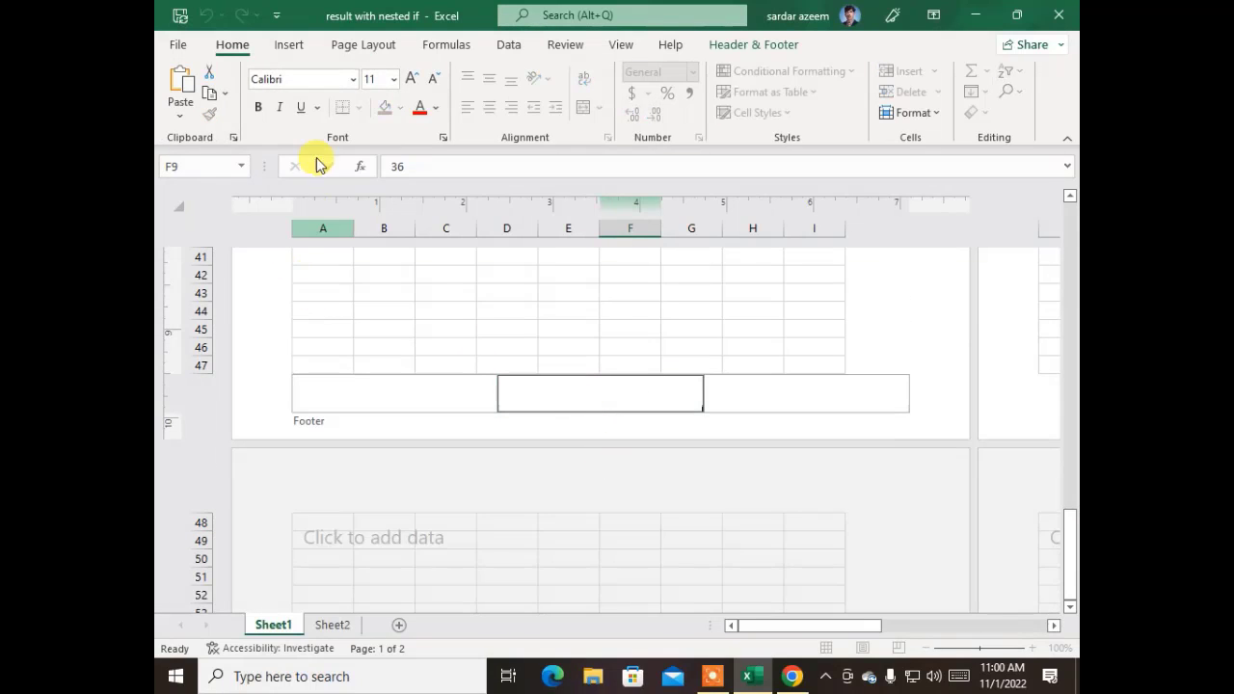
- Insert the PICT image from the D: drive into the footer's centre section
left_click(727, 46)
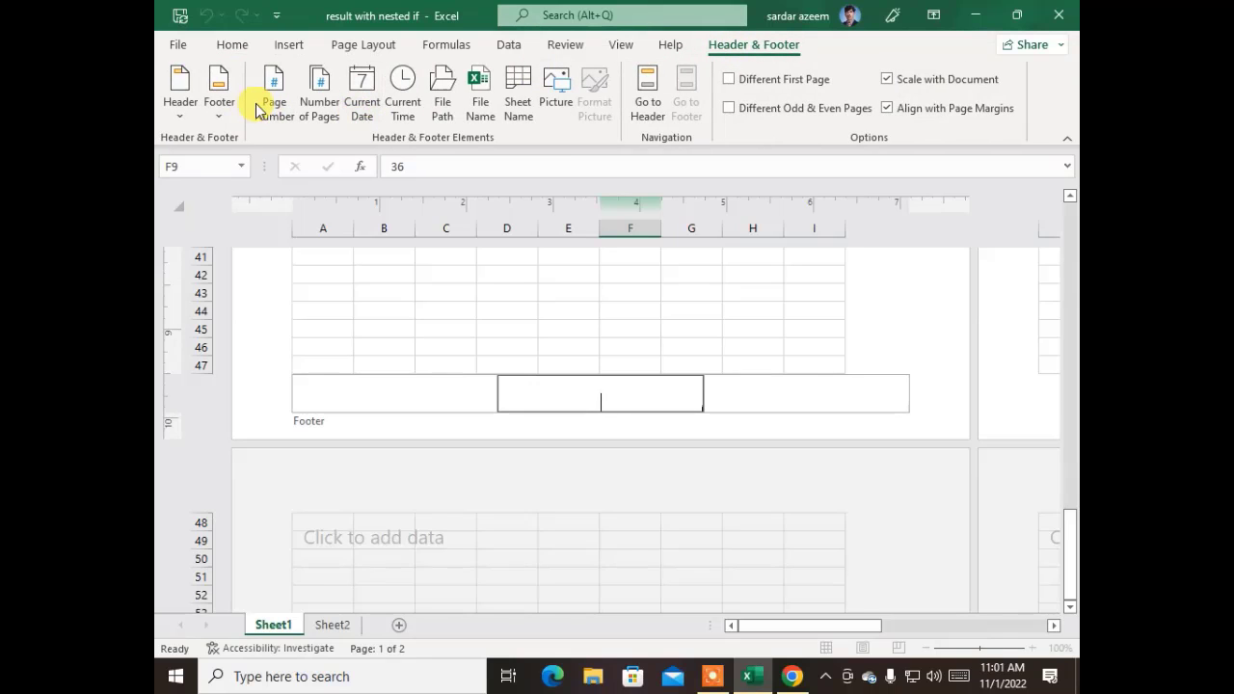
left_click(556, 91)
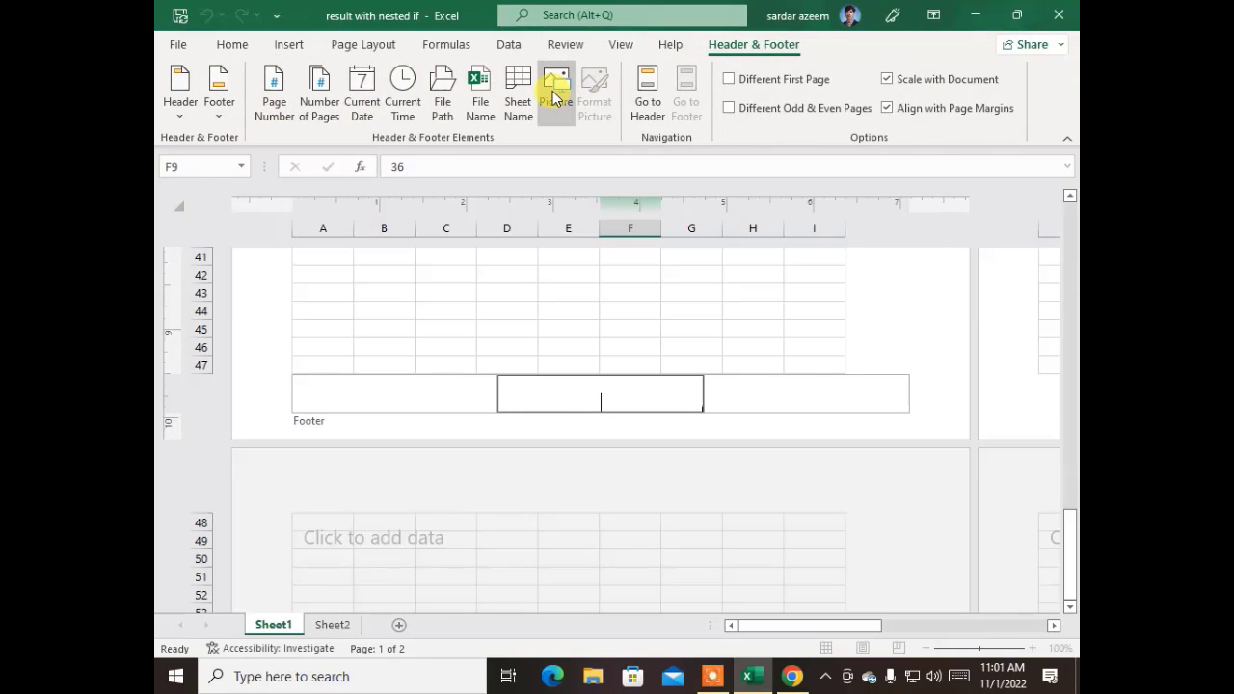
left_click(800, 507)
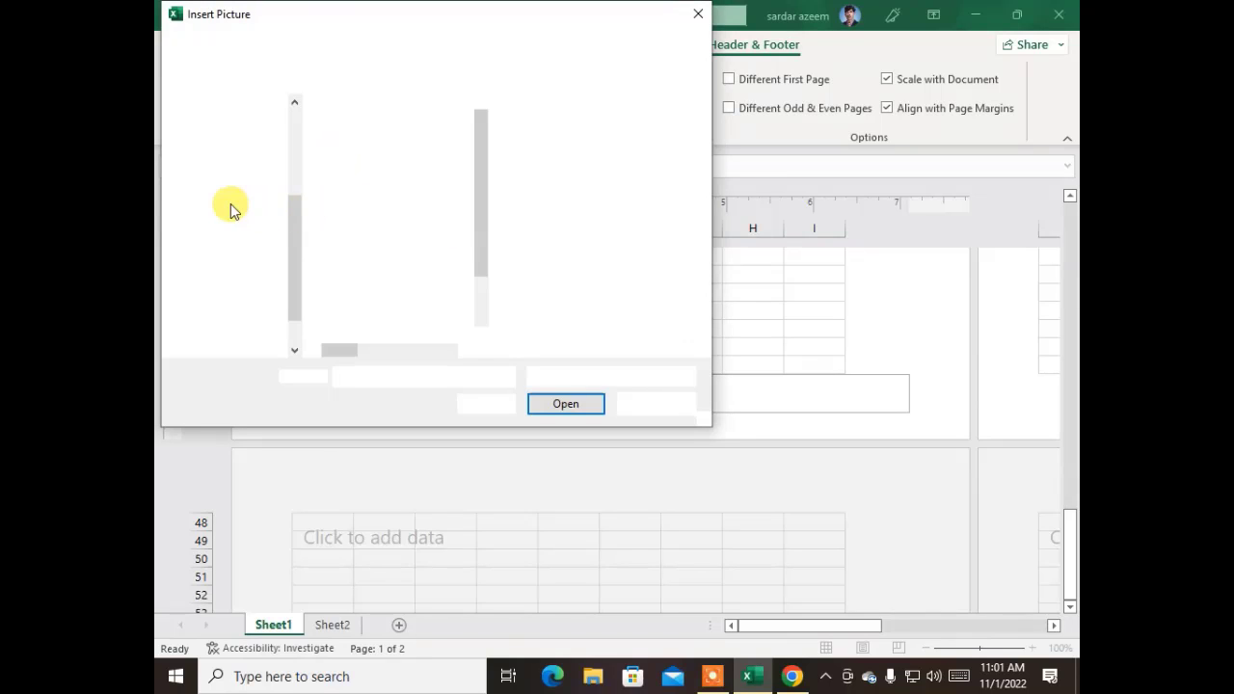
left_click(222, 306)
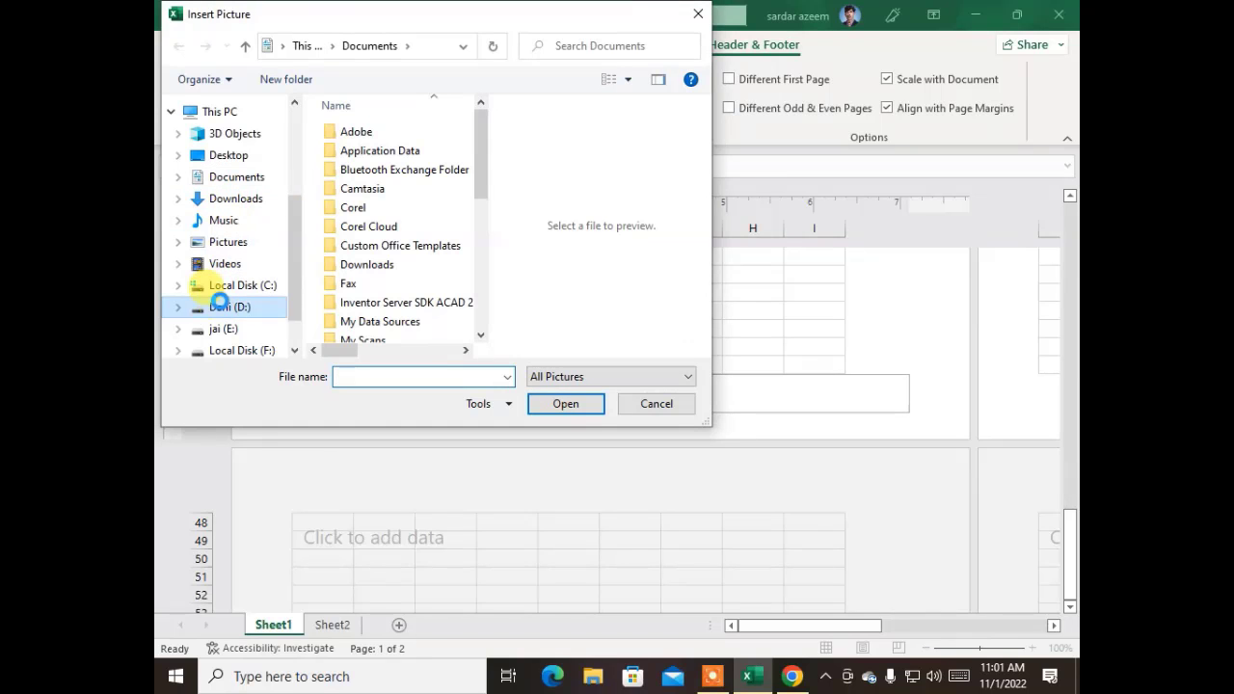
scroll(376, 270, "down", 4)
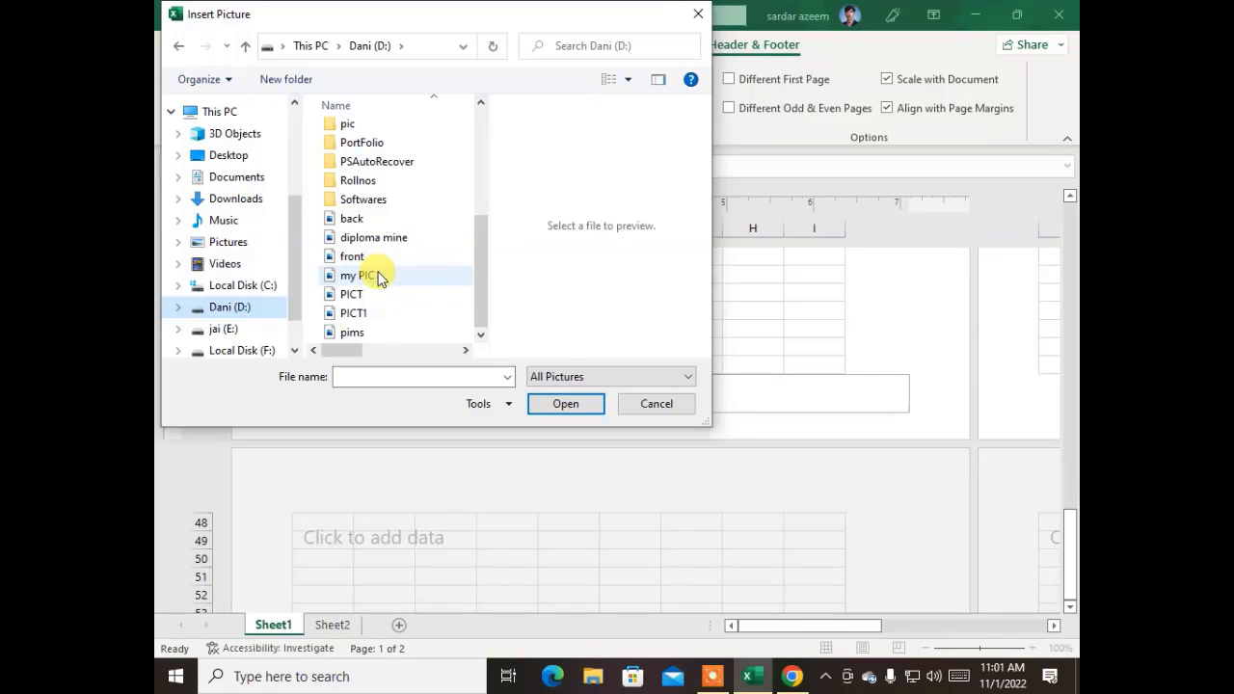
left_click(365, 295)
double_click(356, 295)
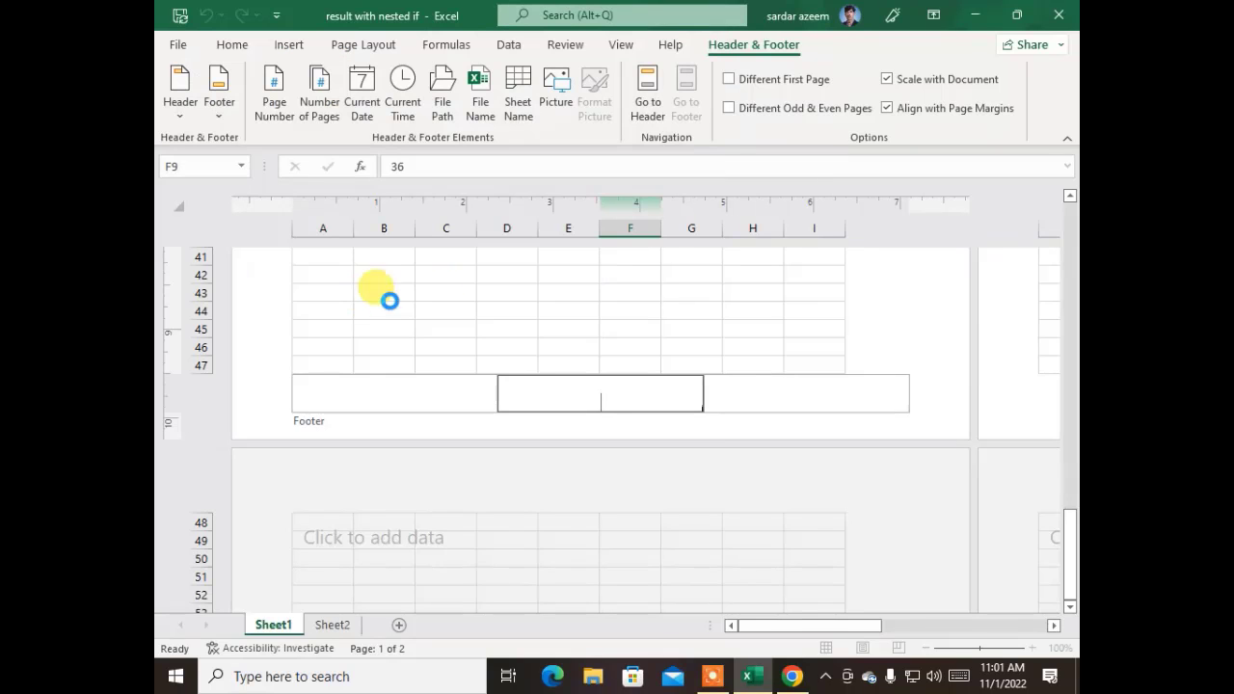
- Render the footer picture and scroll the page to see it behind the table
left_click(559, 309)
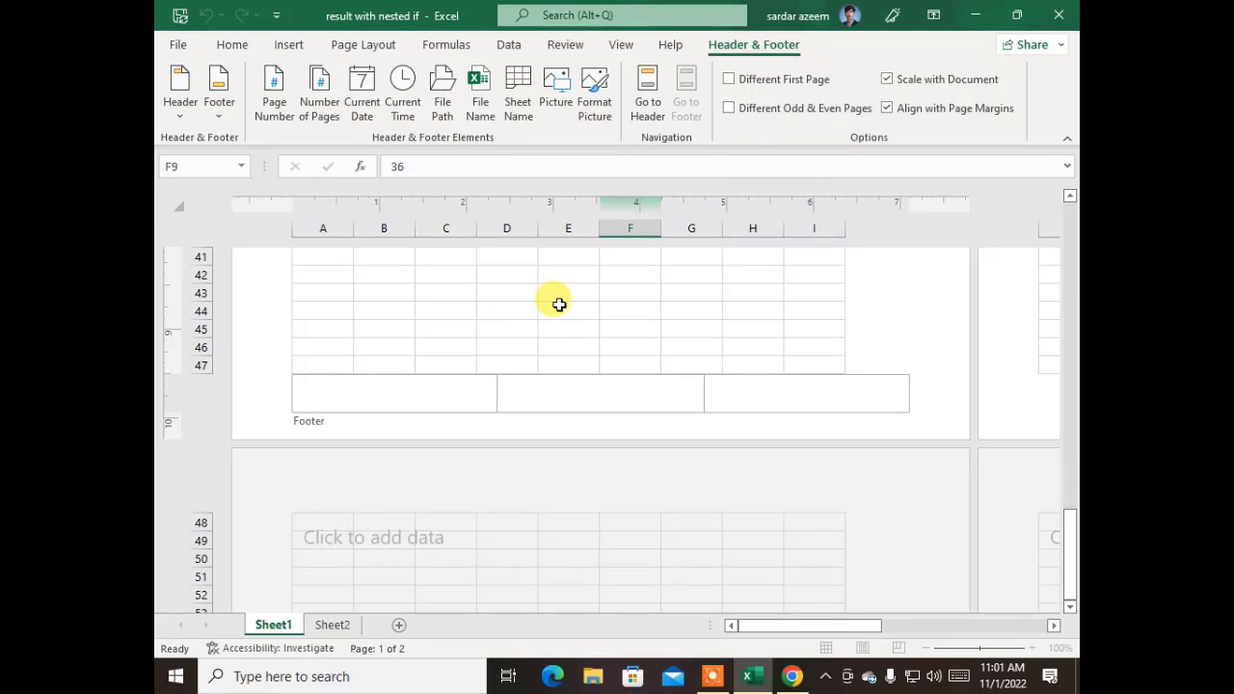
scroll(547, 396, "up", 12)
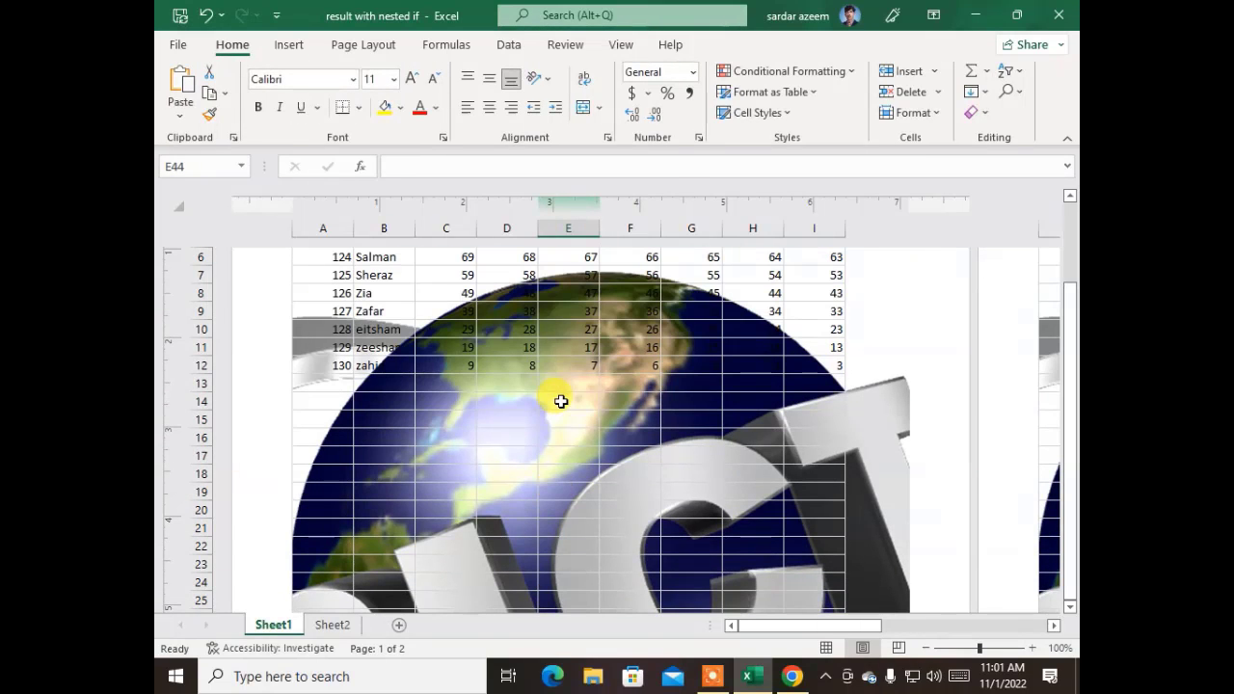
scroll(561, 400, "up", 3)
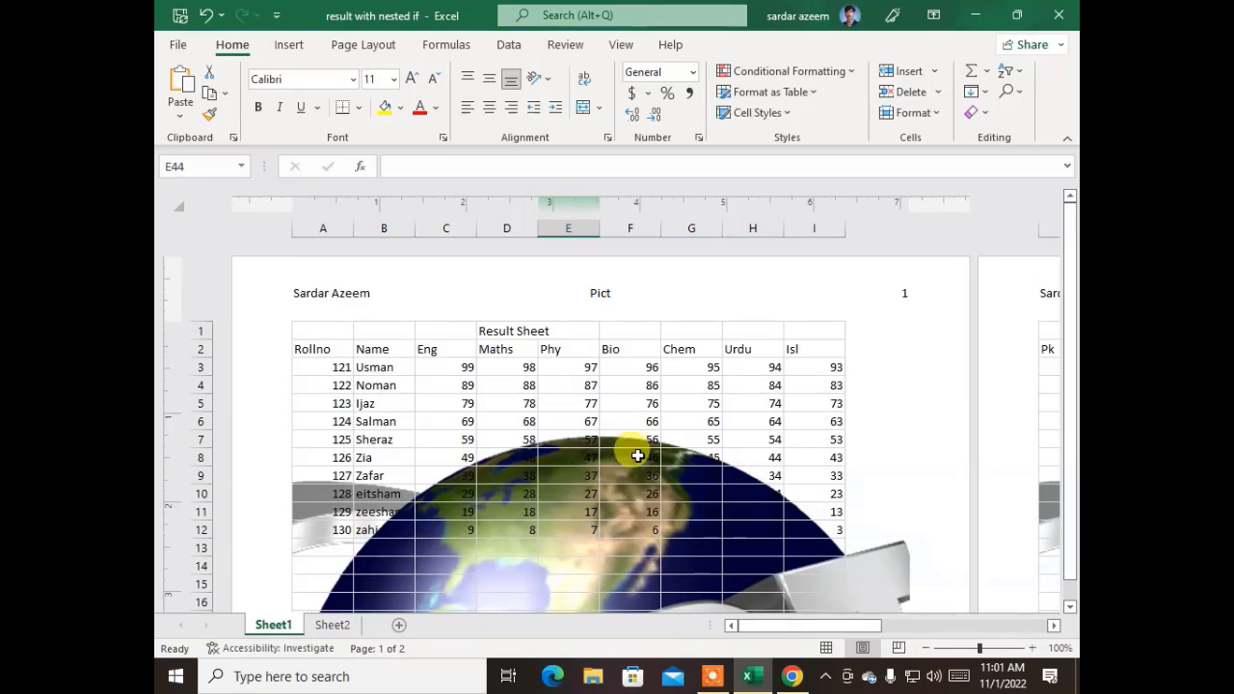
left_click(616, 476)
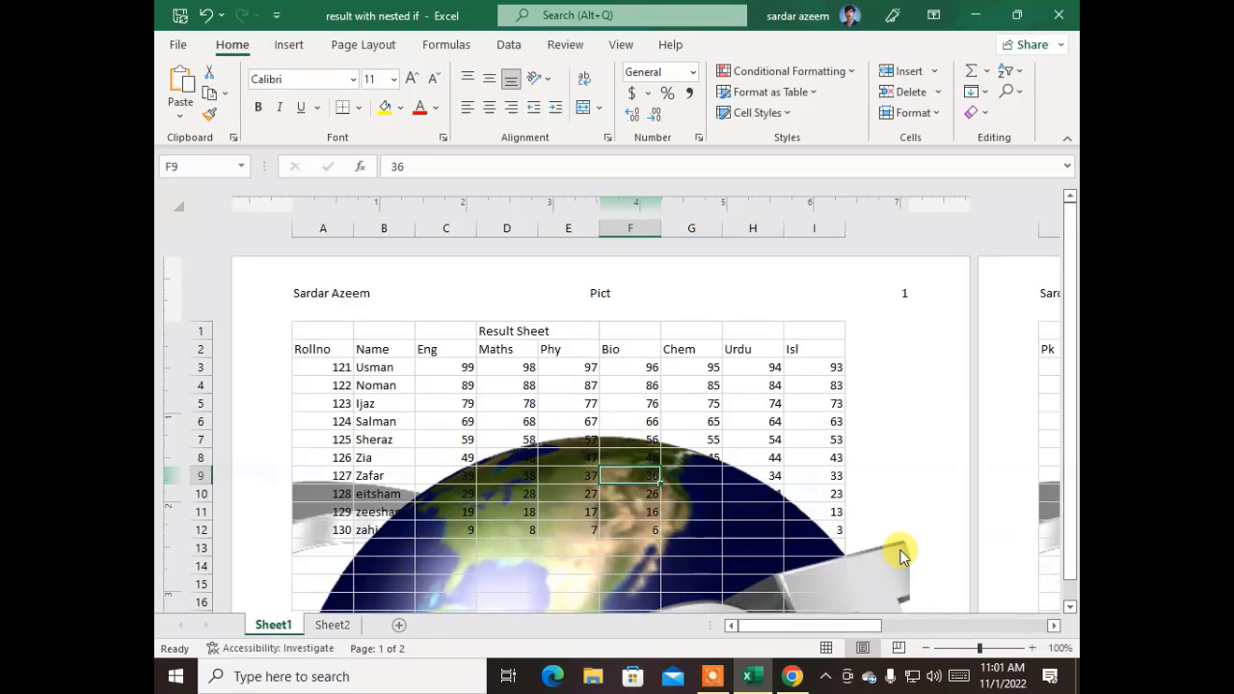
scroll(848, 538, "down", 12)
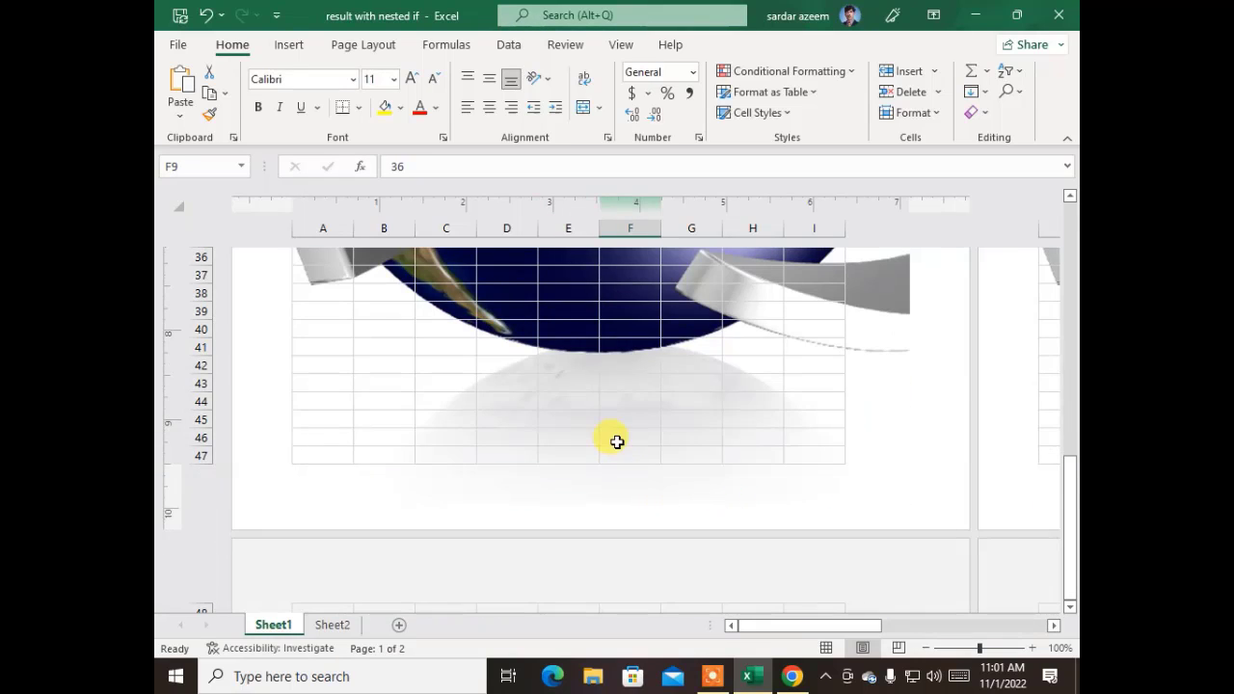
left_click(615, 440)
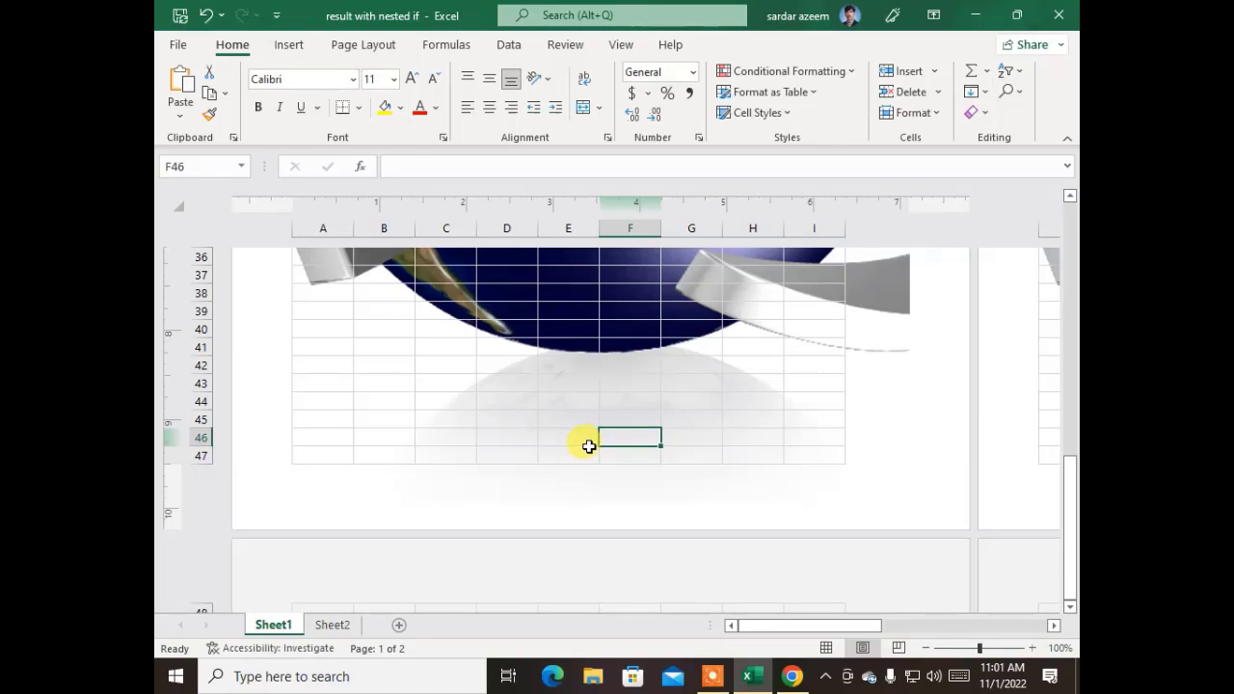
- Undo and redo the footer picture to compare the page with and without it
key("ctrl+z")
scroll(586, 442, "up", 7)
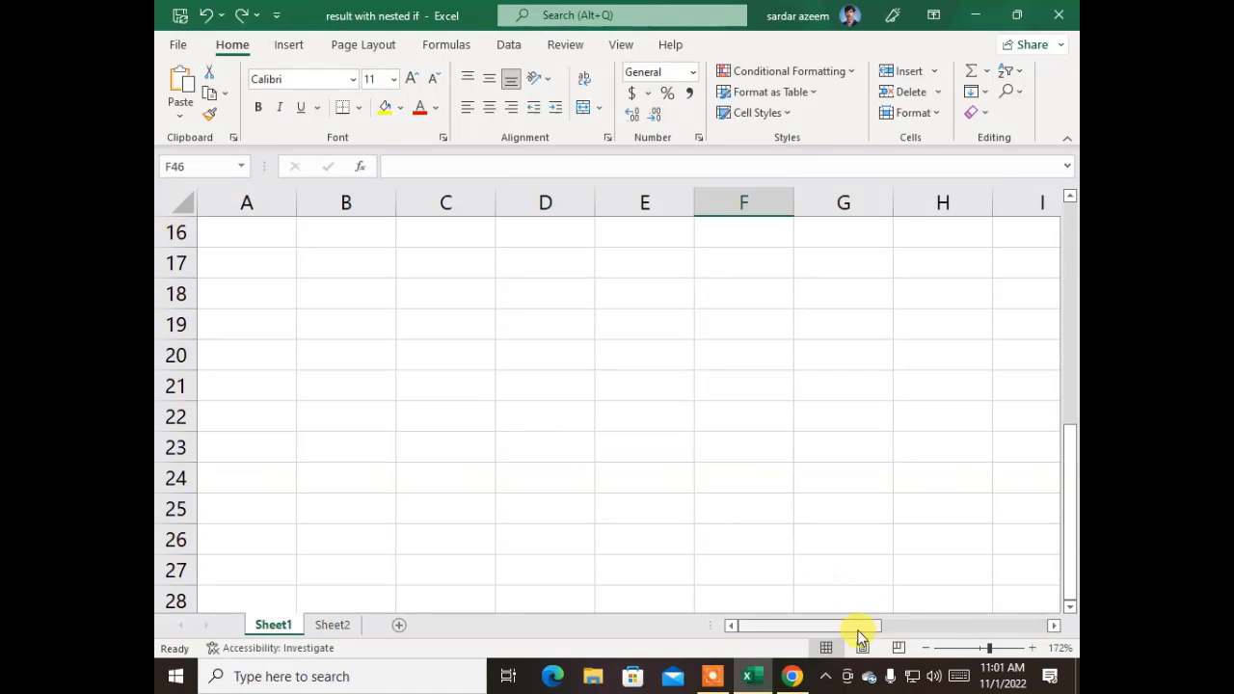
left_click(862, 645)
key("ctrl+y")
scroll(623, 433, "up", 9)
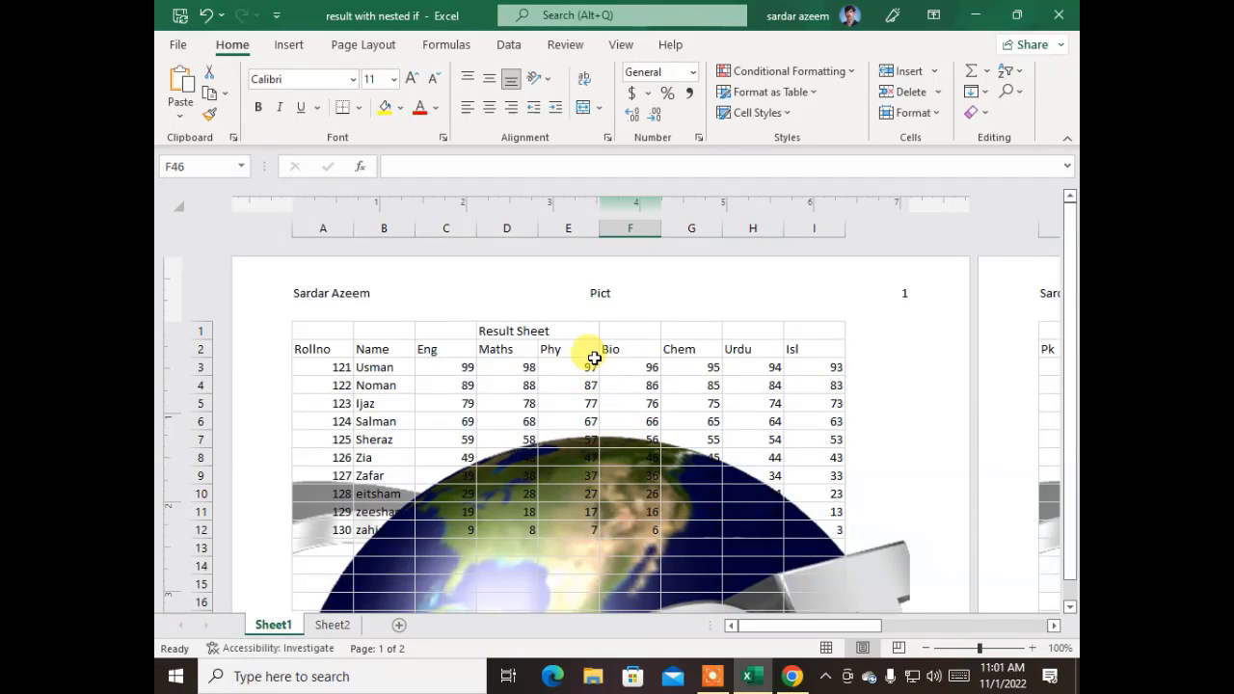
- Return the sheet to Normal view and select cell B15 below the table
left_click(827, 648)
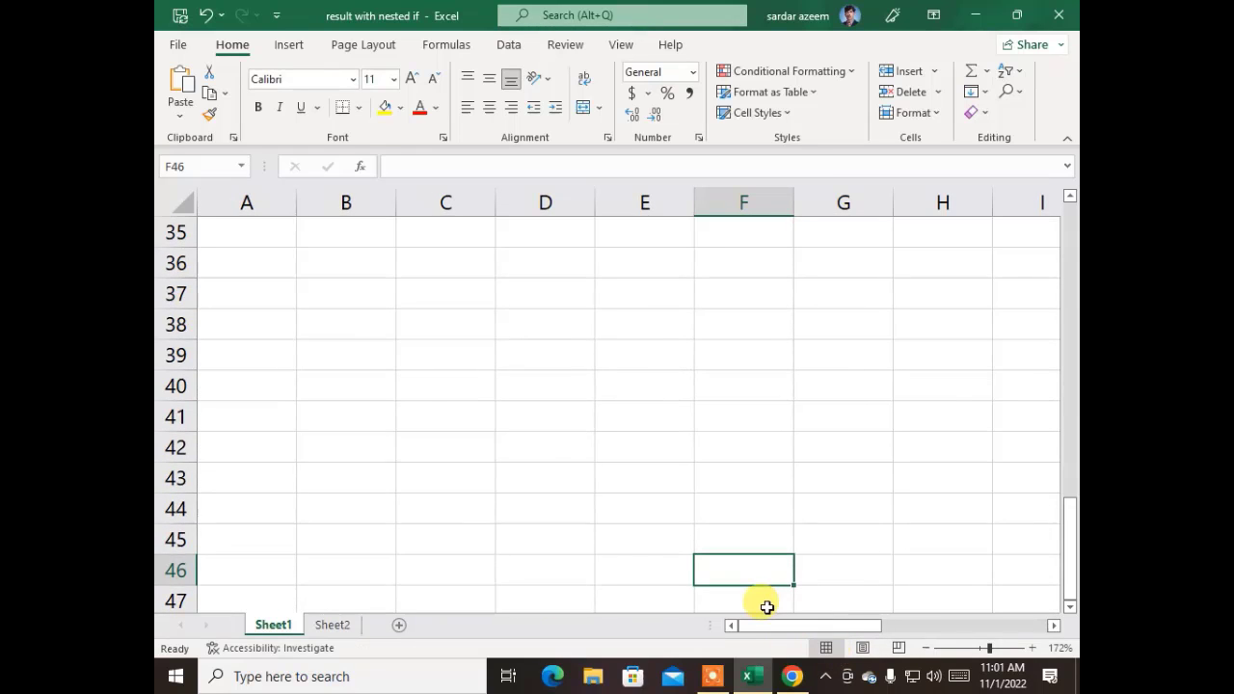
scroll(556, 450, "up", 11)
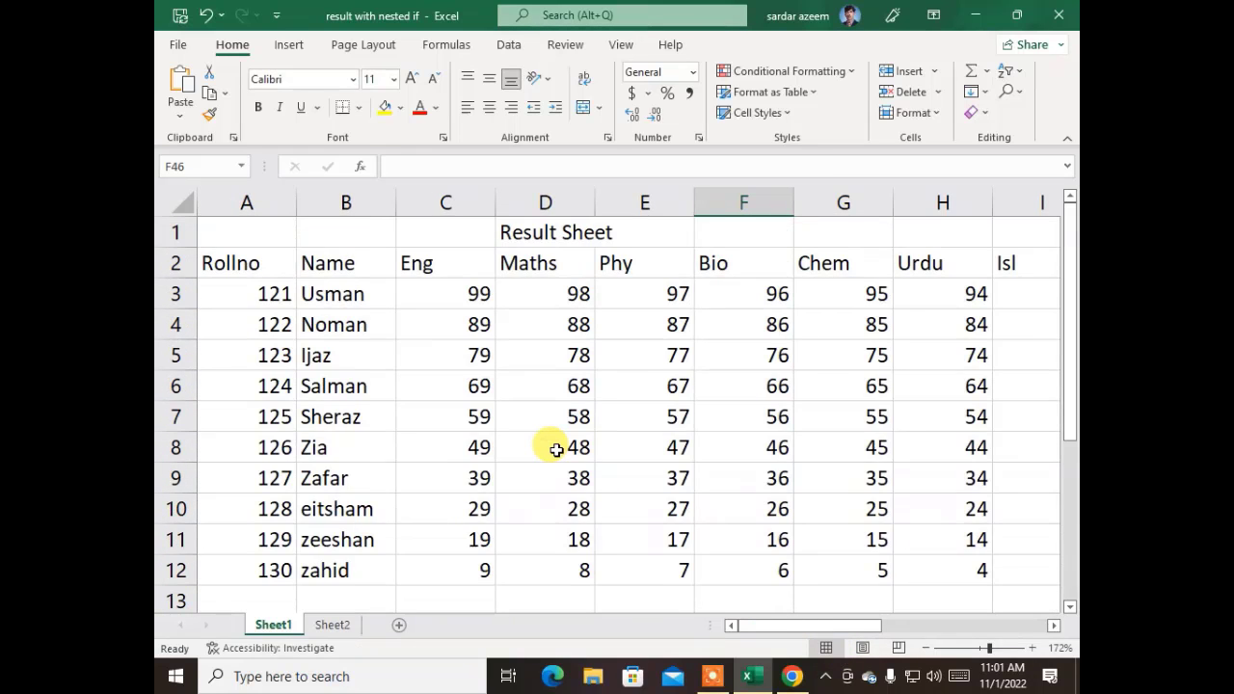
scroll(556, 450, "down", 10)
scroll(556, 450, "up", 10)
scroll(520, 414, "down", 3)
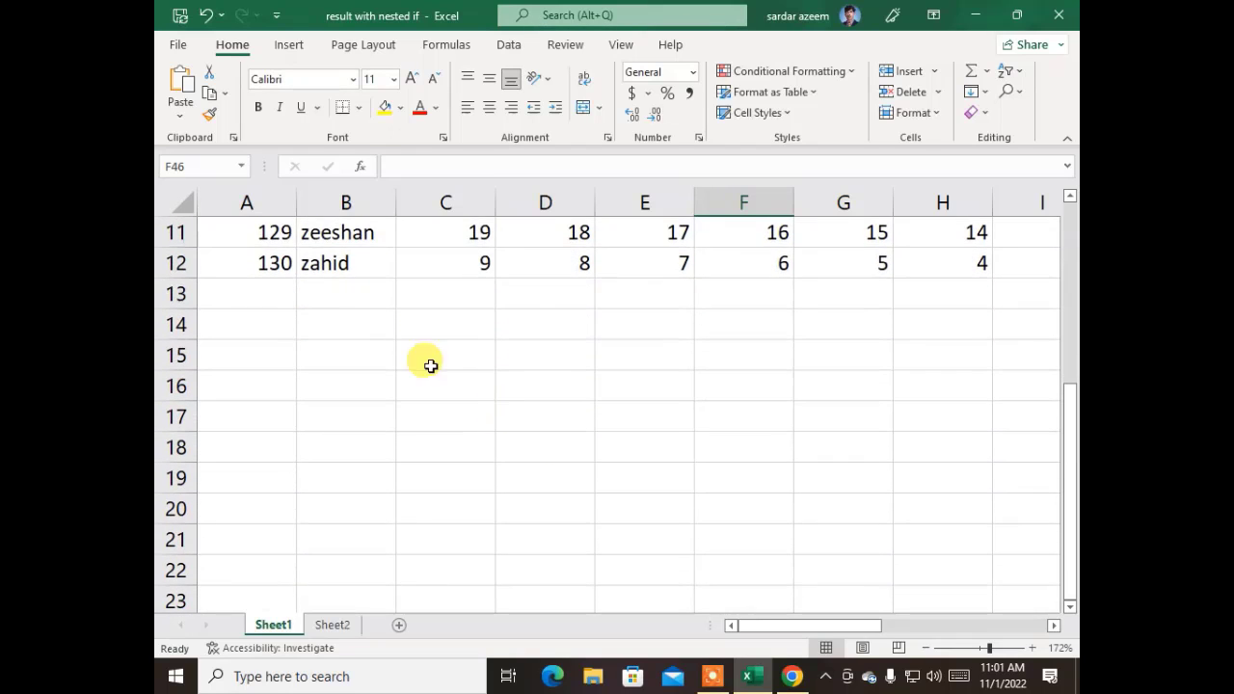
left_click(361, 344)
- Insert a styled WordArt below the table containing the person's name
left_click(289, 45)
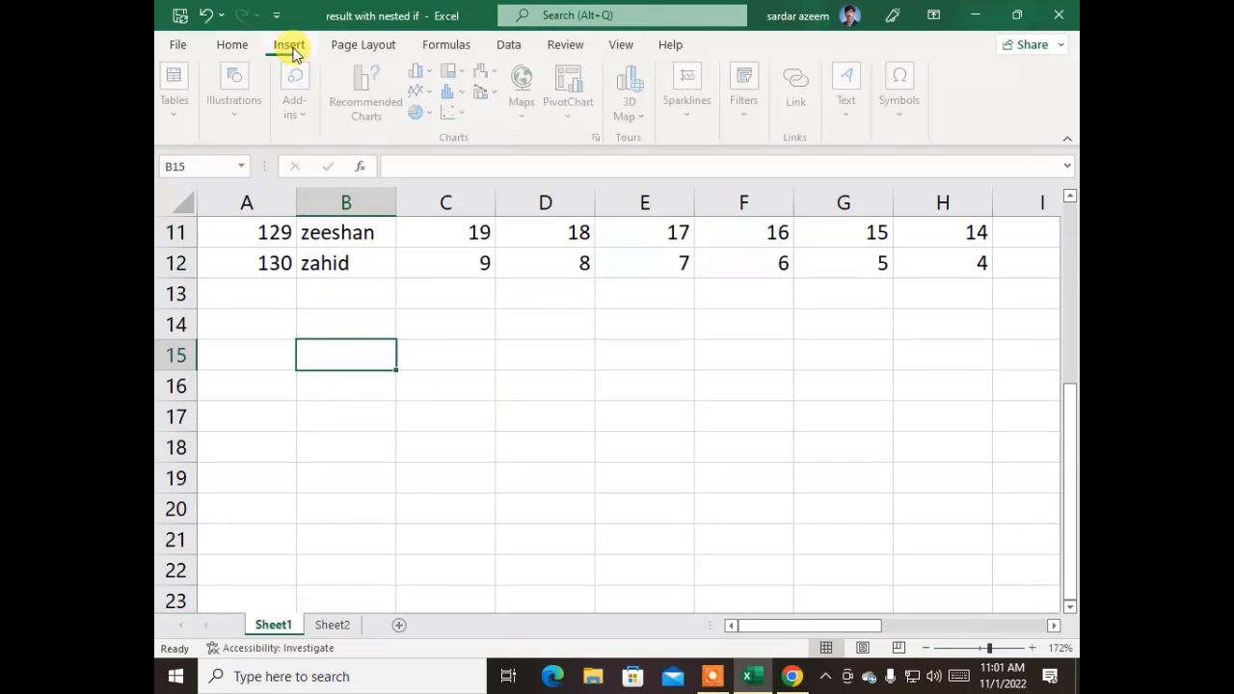
left_click(849, 130)
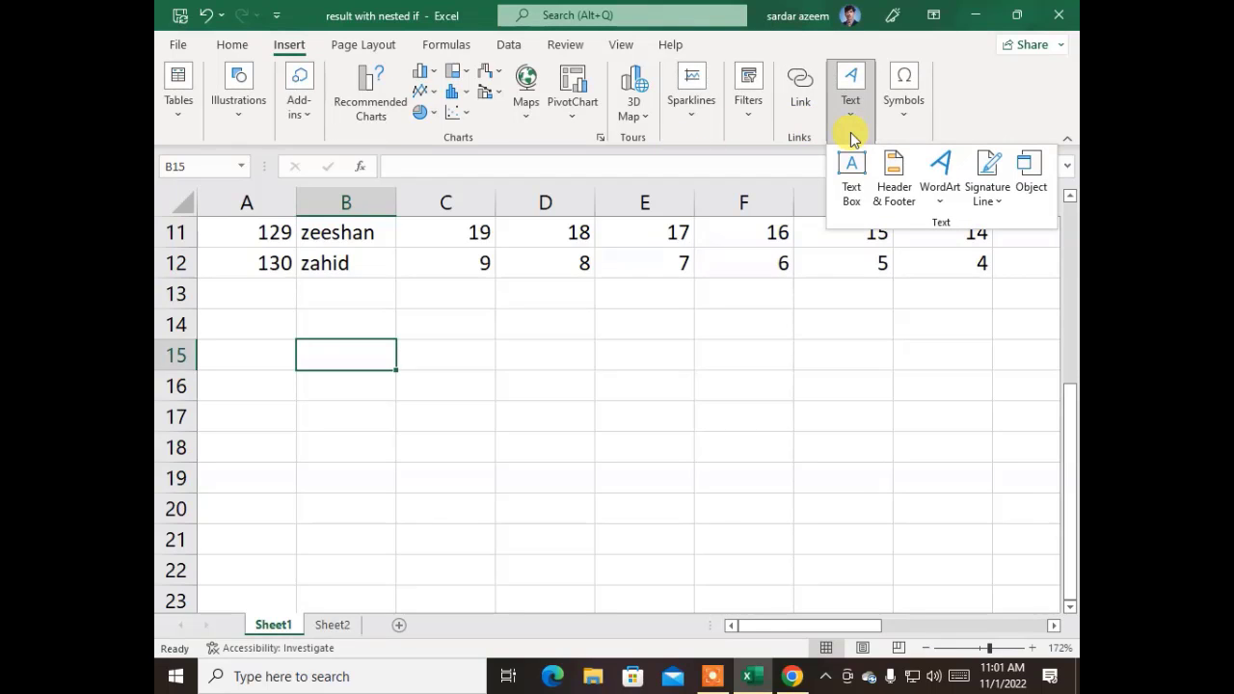
left_click(935, 192)
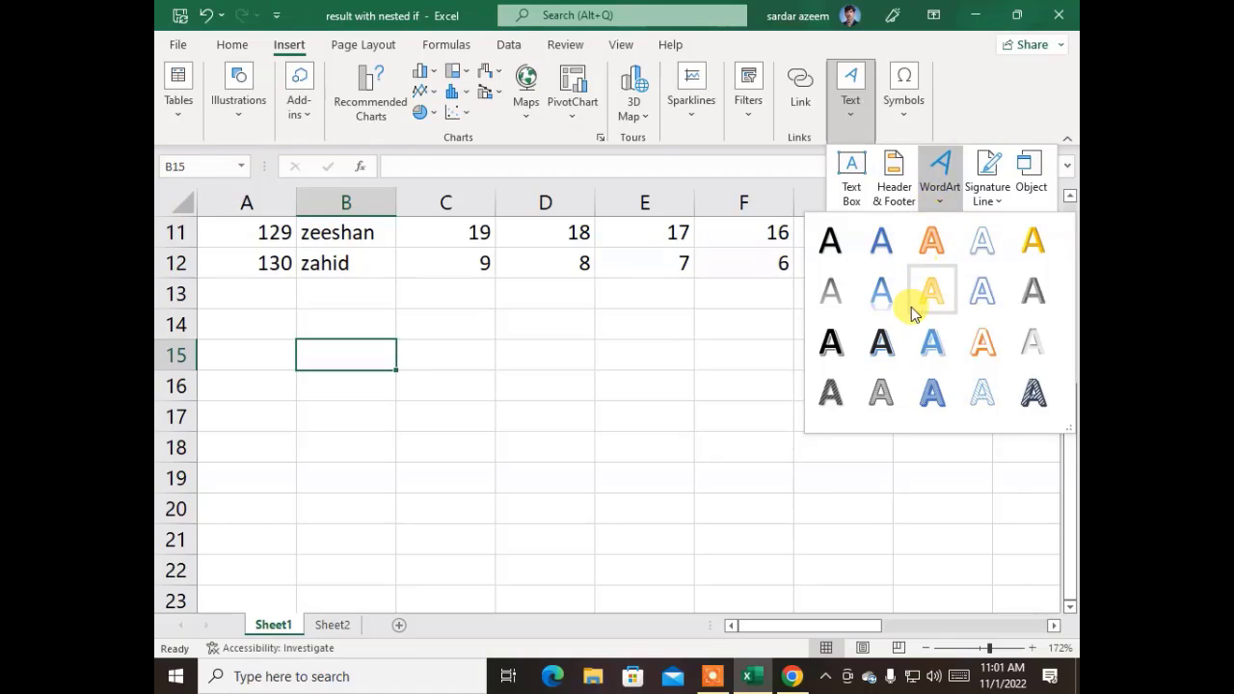
left_click(888, 305)
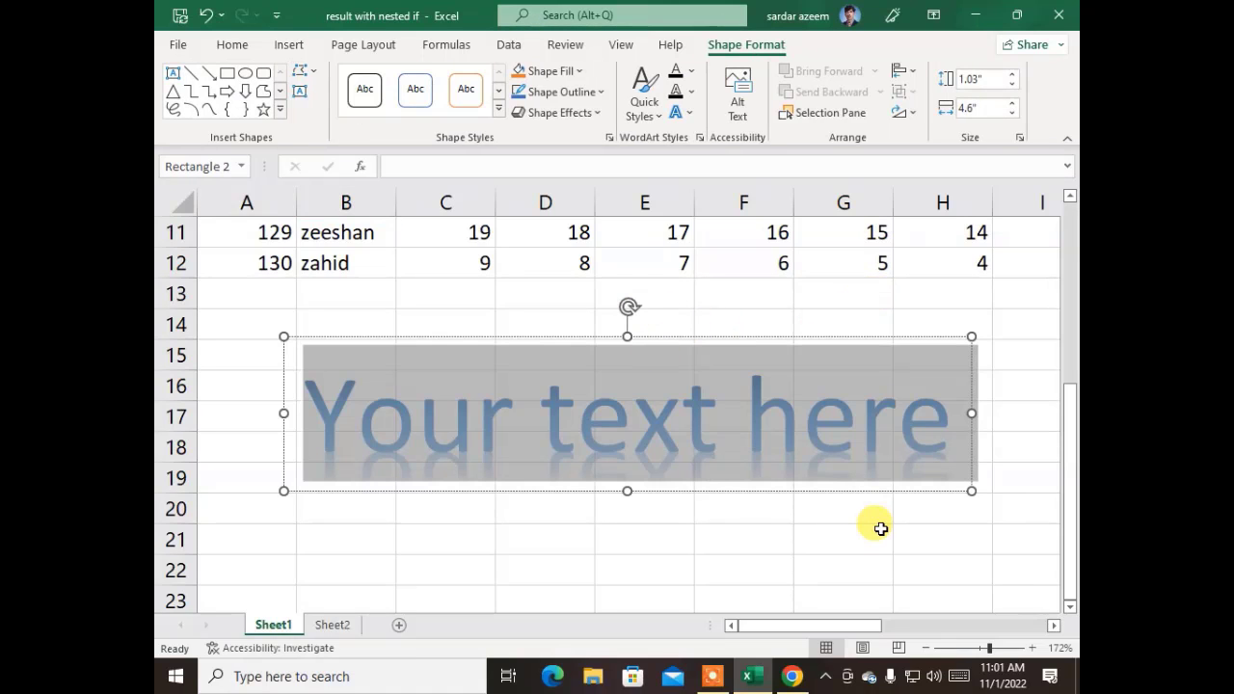
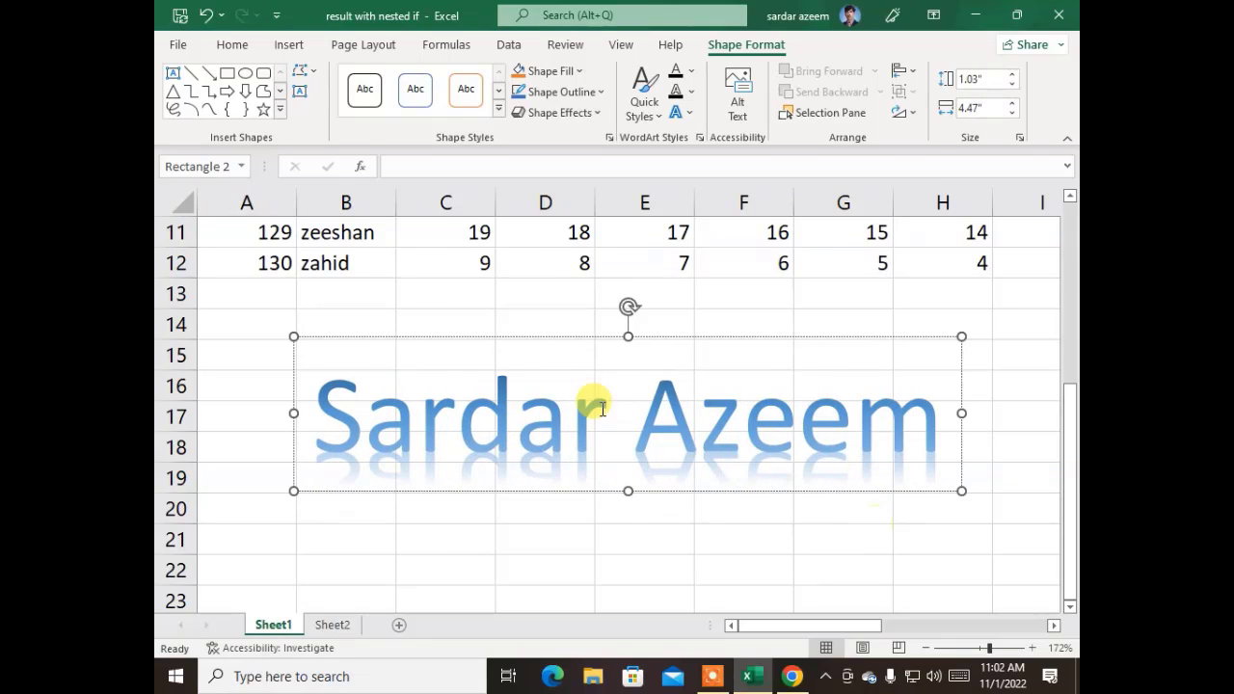
- Set the WordArt text to 66-point Algerian
left_click(528, 452)
left_click_drag(931, 427, 403, 413)
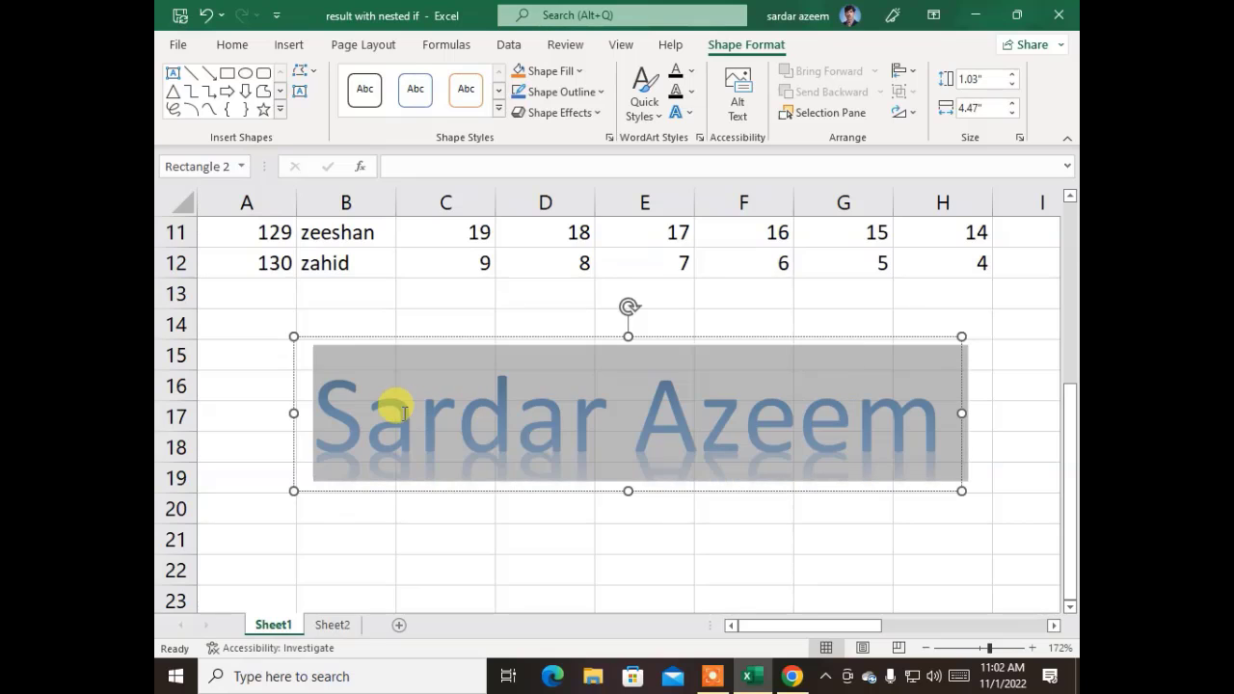
left_click(246, 48)
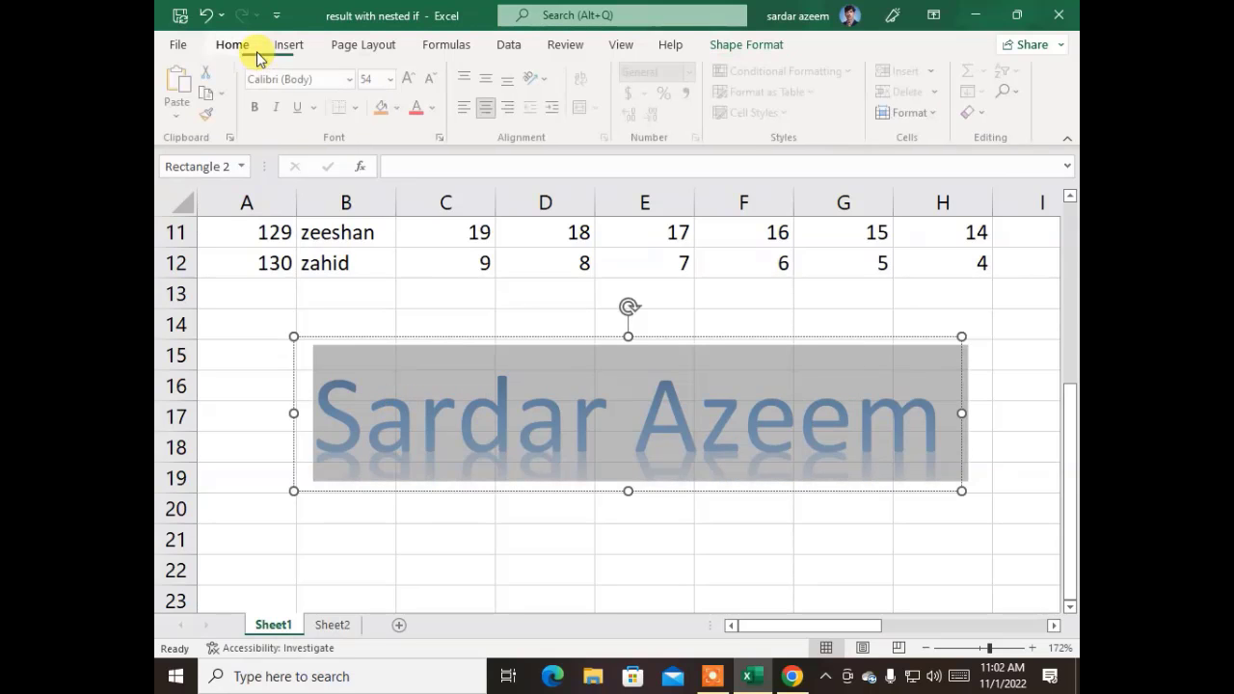
left_click(413, 78)
left_click(413, 78)
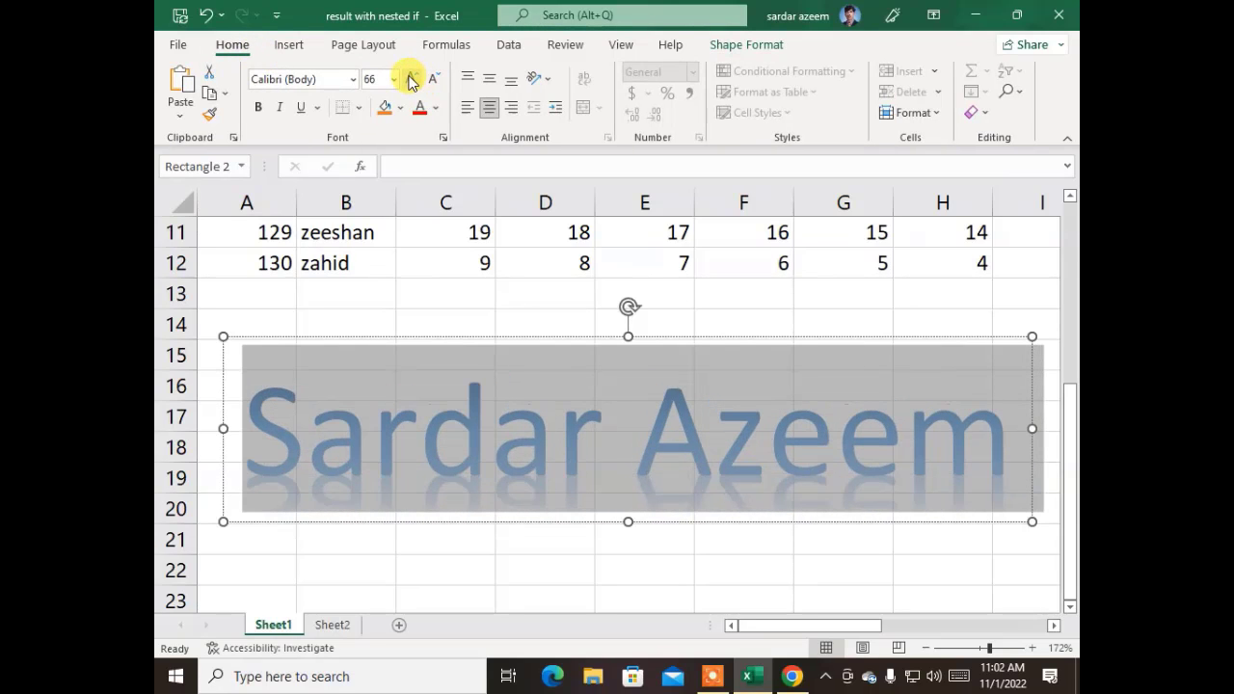
left_click(351, 79)
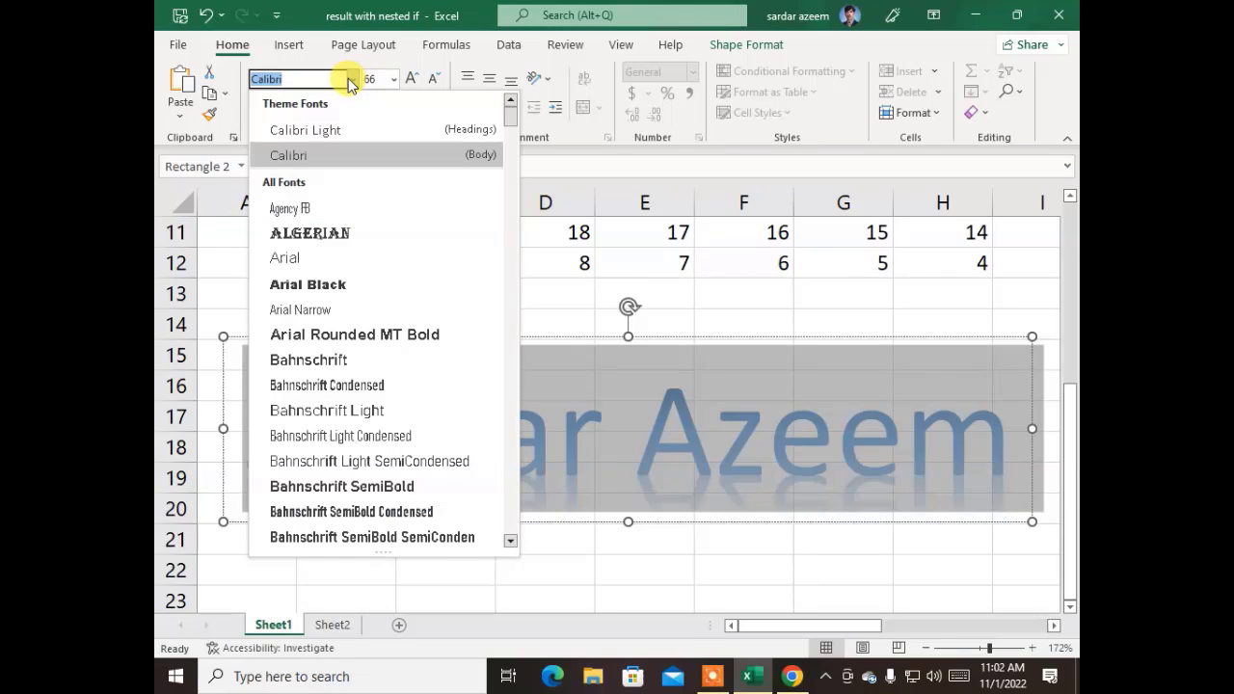
left_click(339, 236)
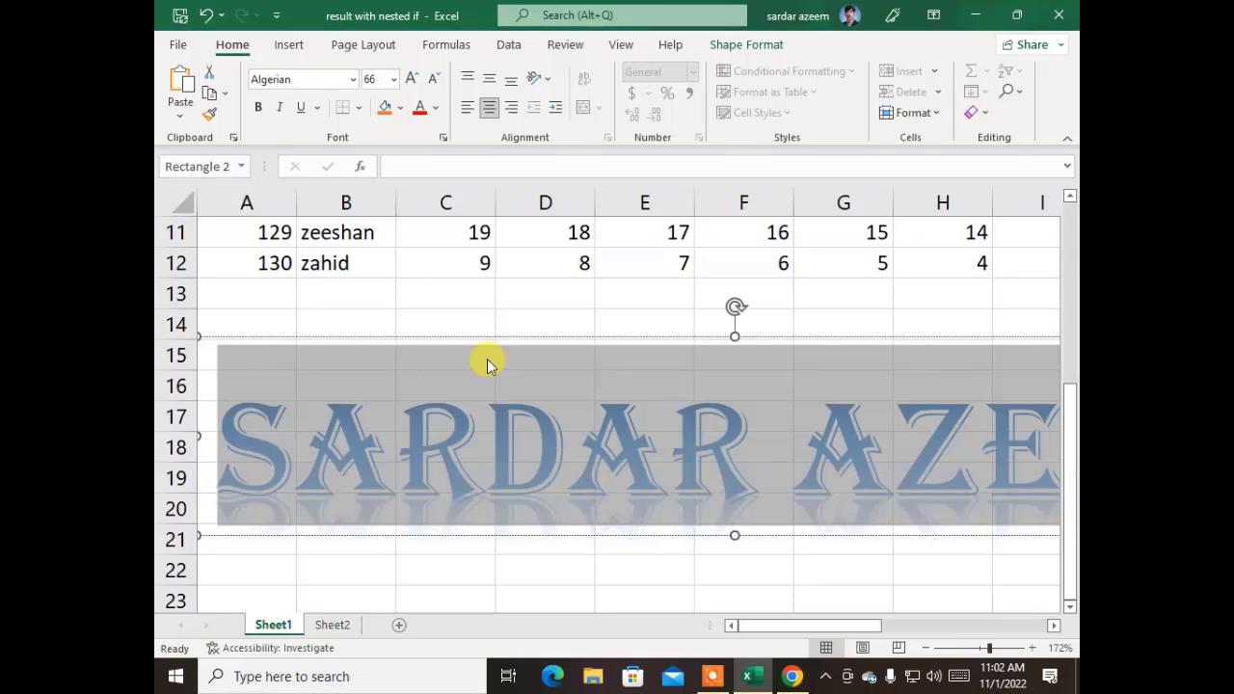
- Make the WordArt text red
left_click(439, 109)
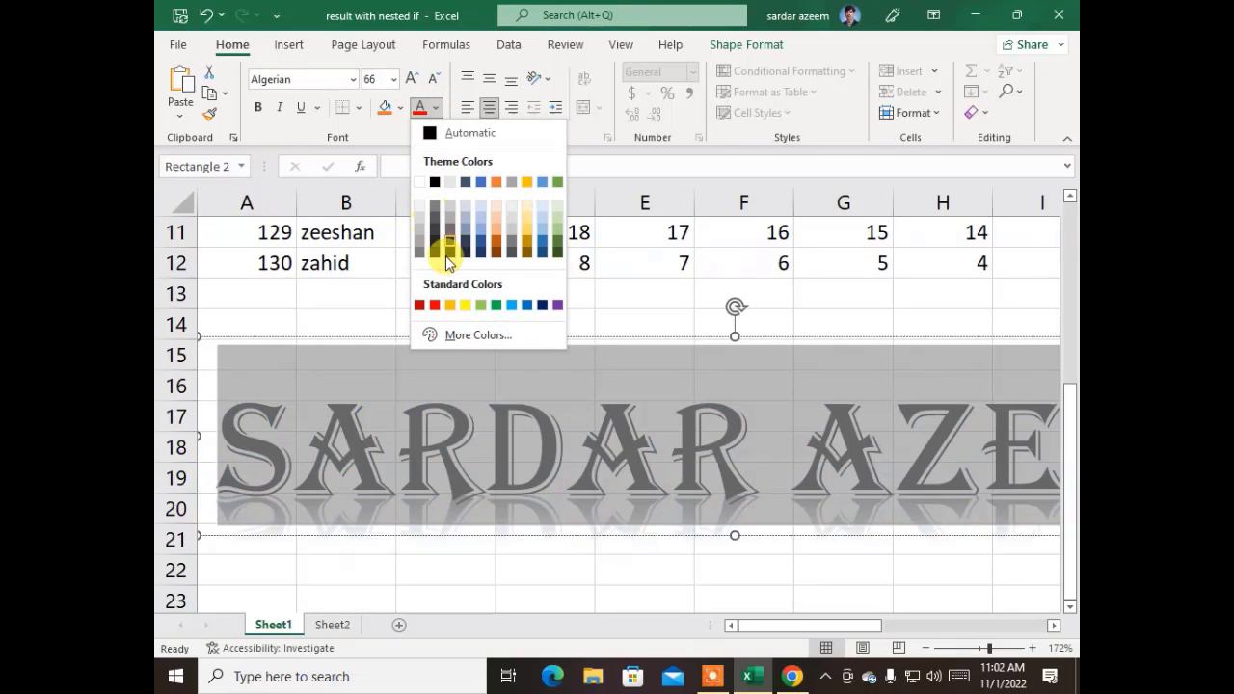
left_click(434, 306)
left_click(540, 305)
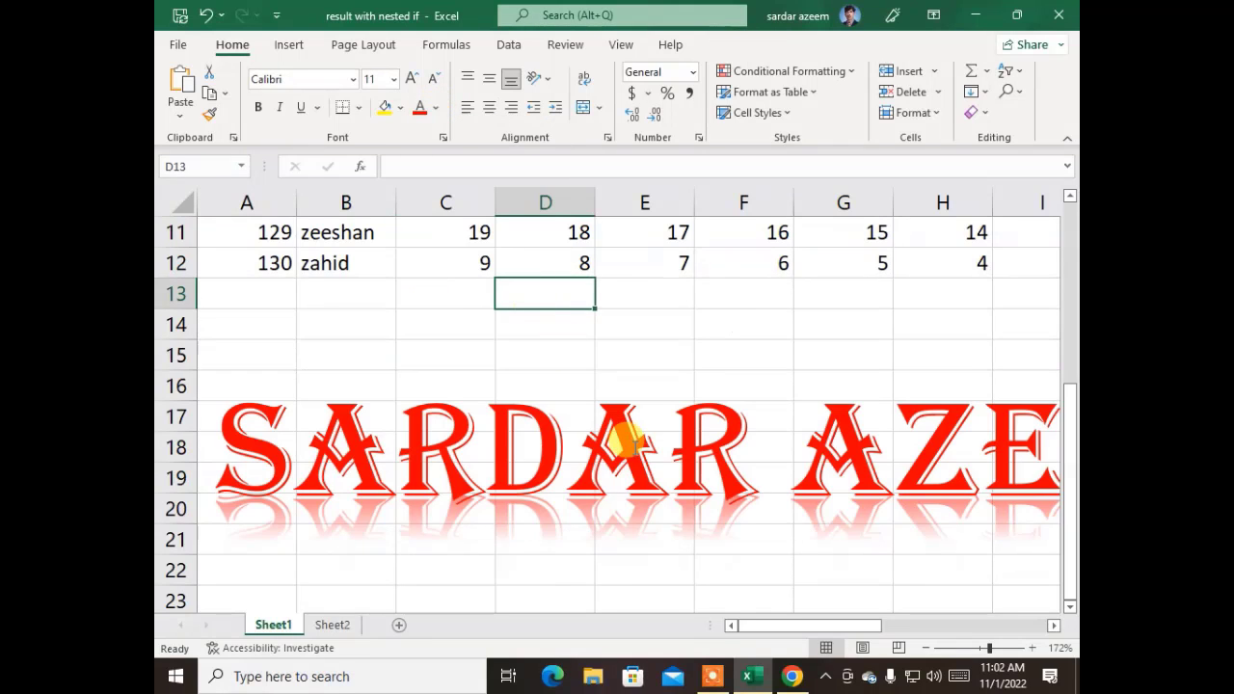
- Rotate the WordArt into a steep diagonal
left_click(604, 474)
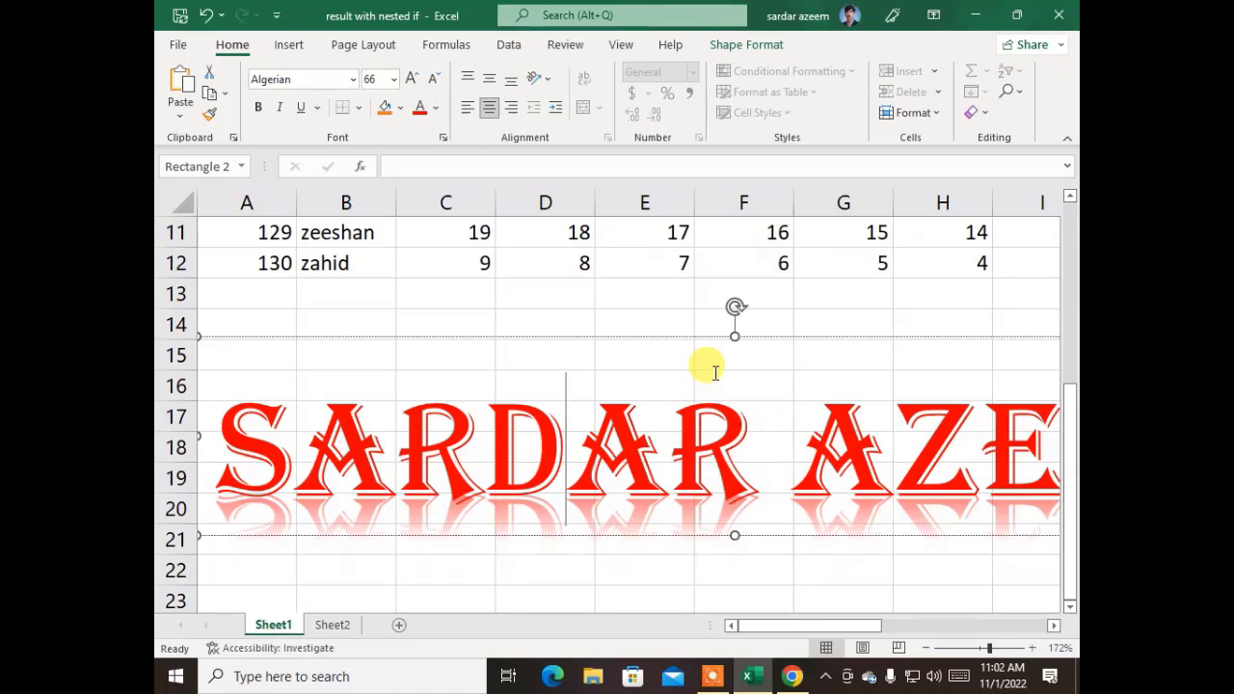
left_click_drag(735, 301, 675, 322)
left_click(674, 322)
scroll(530, 389, "down", 5)
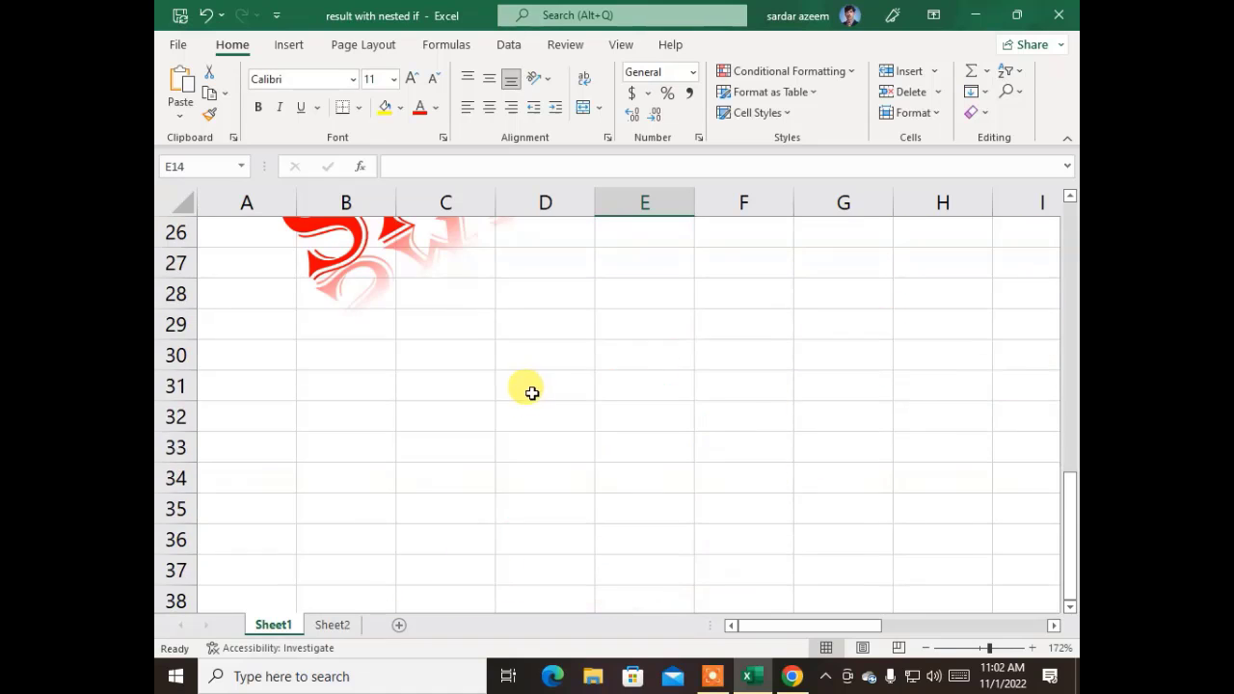
scroll(525, 390, "up", 3)
- Select the whole WordArt shape and delete it, leaving cell C20 selected
left_click(570, 414)
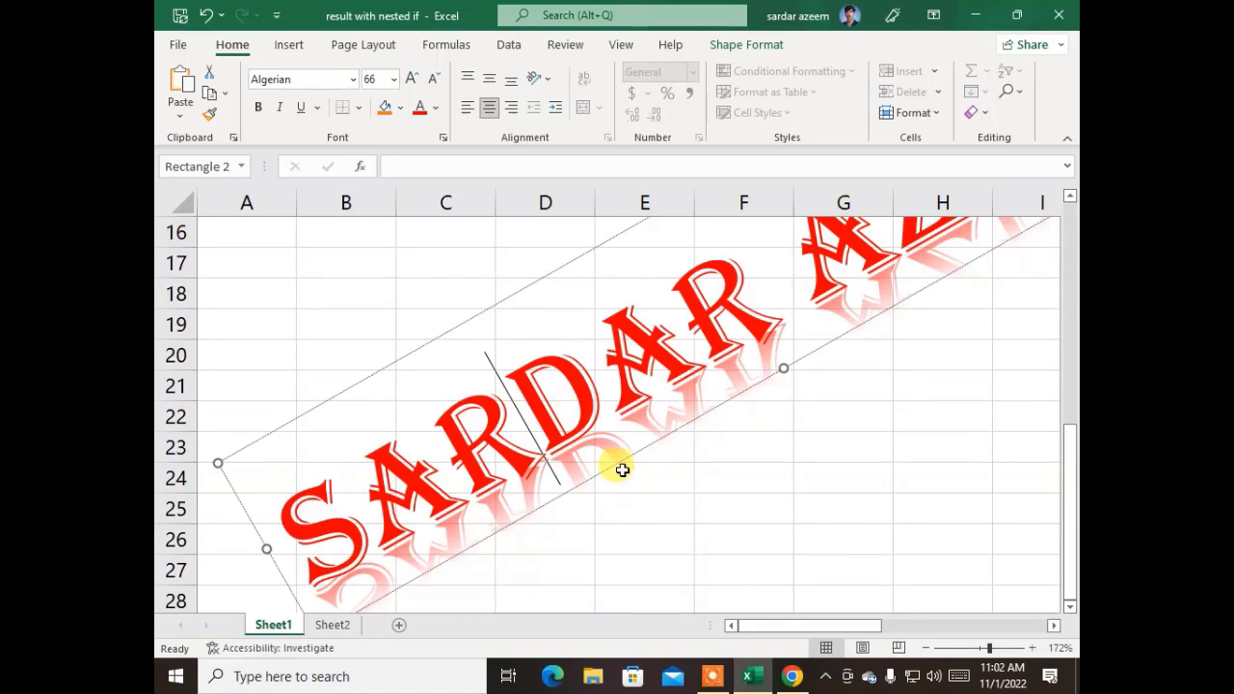
left_click(481, 317)
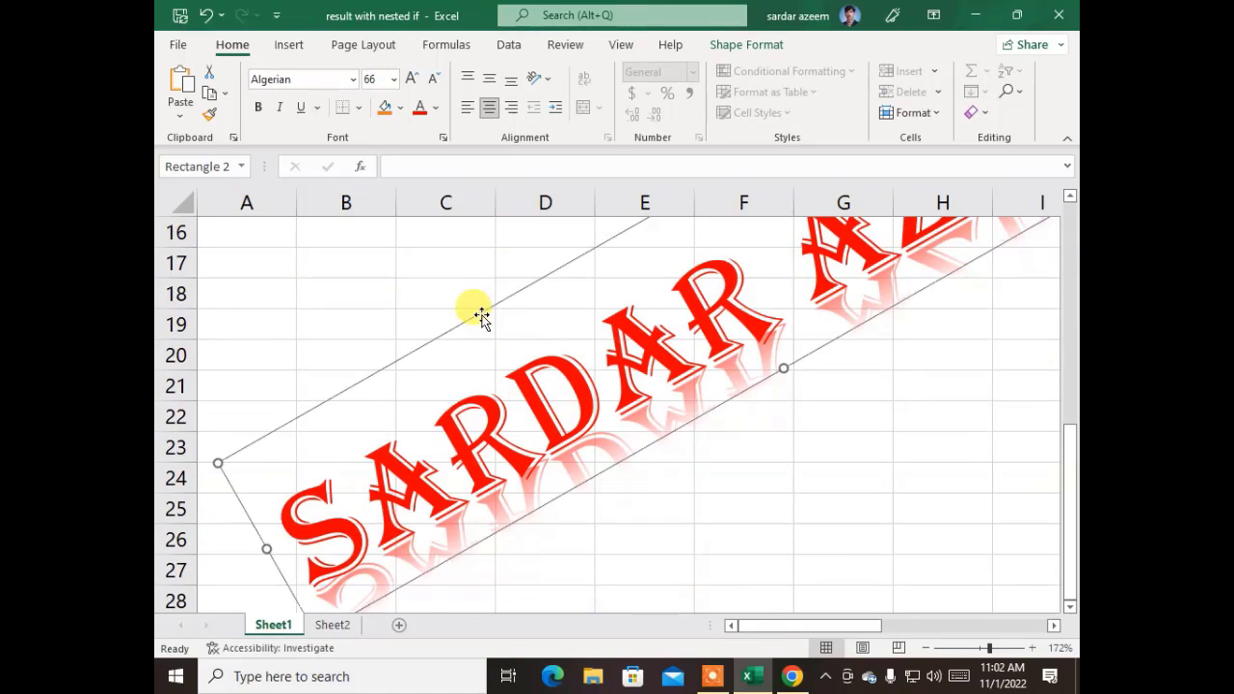
key("Delete")
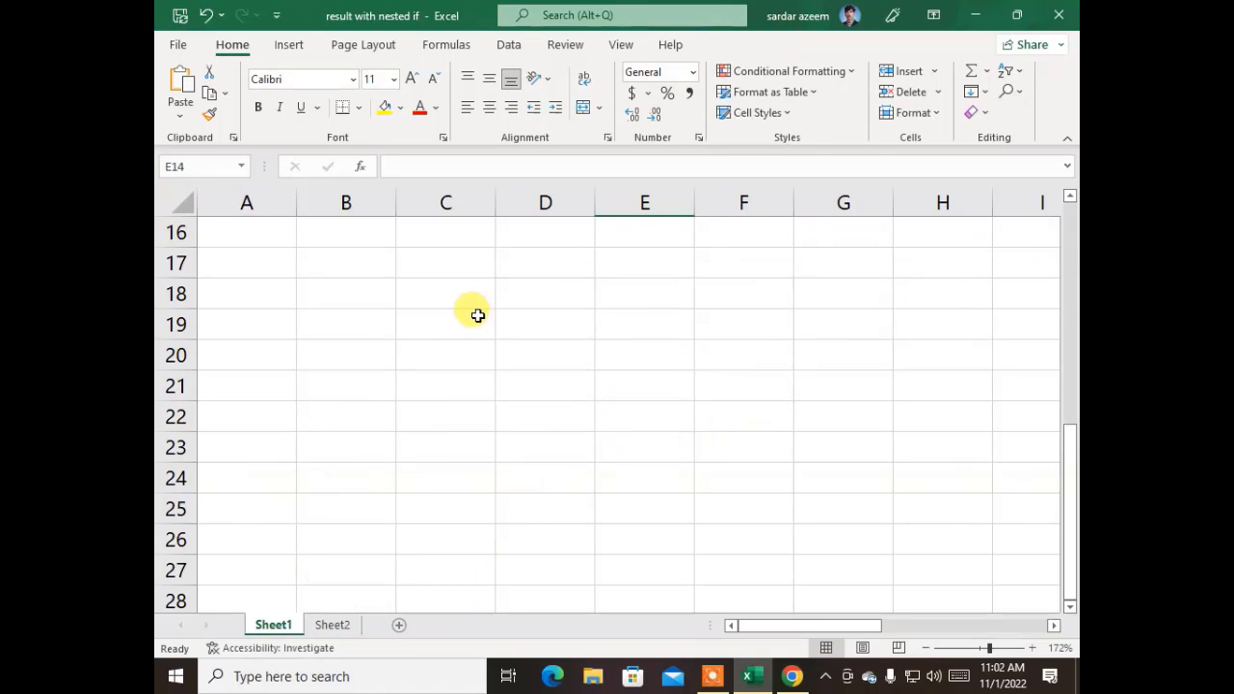
left_click(401, 347)
scroll(412, 380, "up", 5)
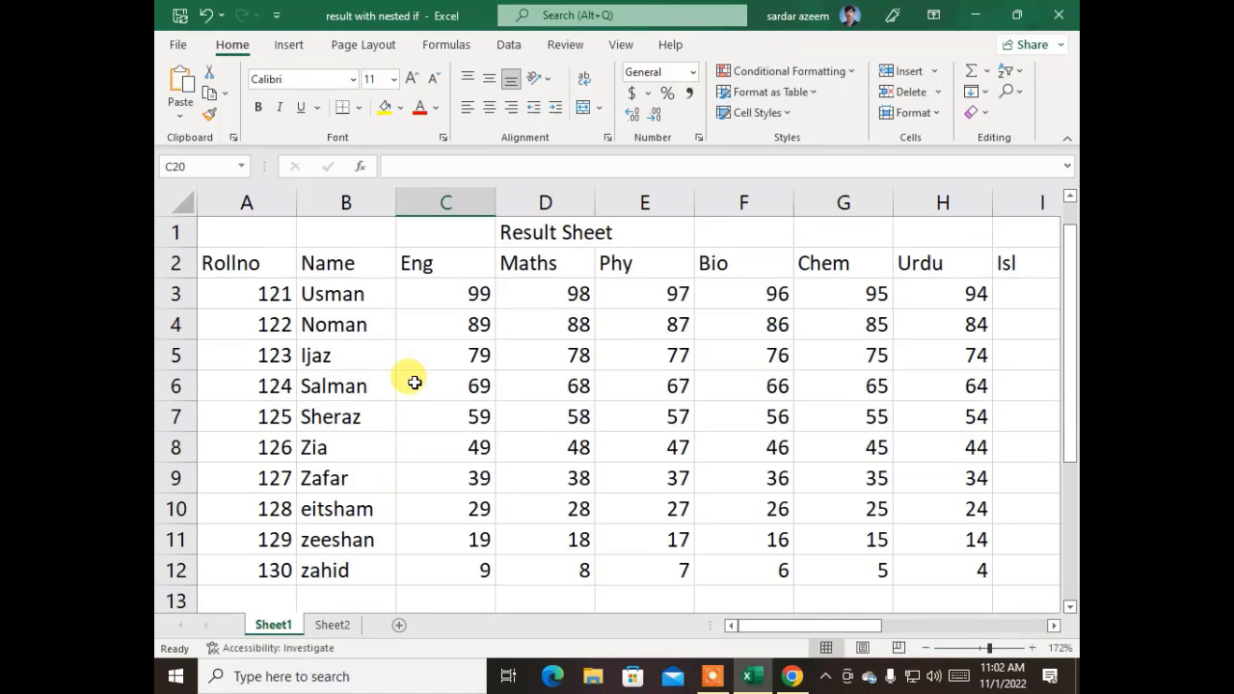
left_click(289, 45)
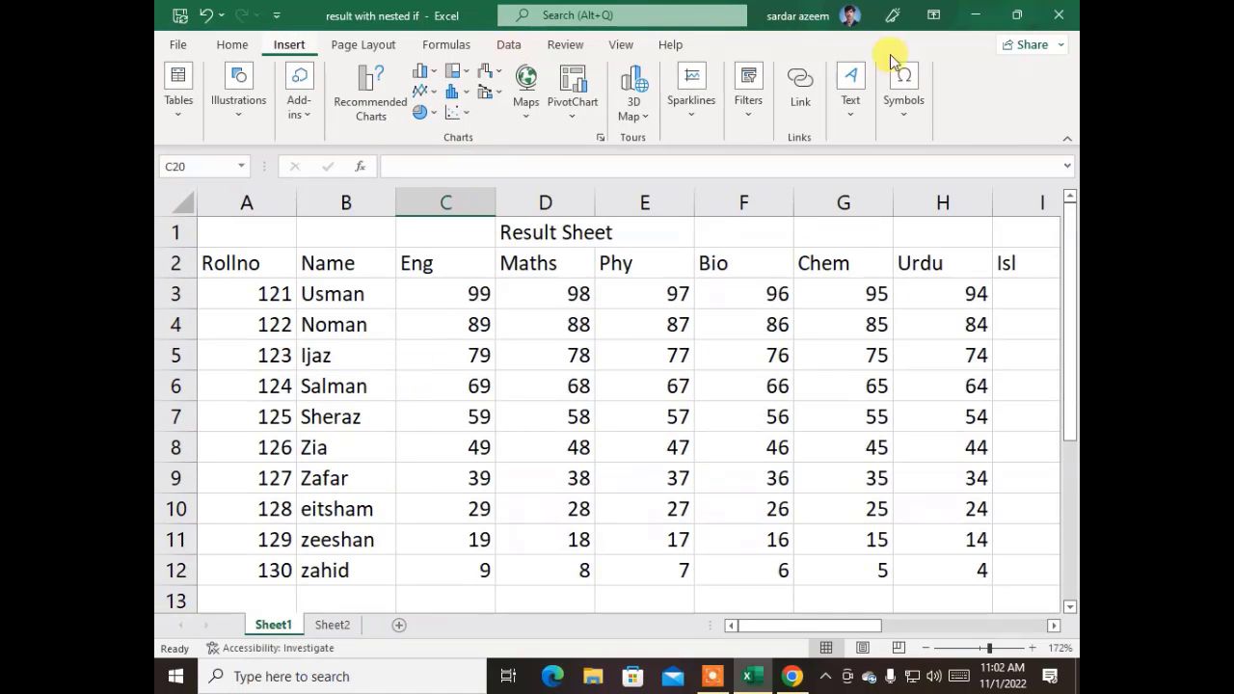
left_click(837, 120)
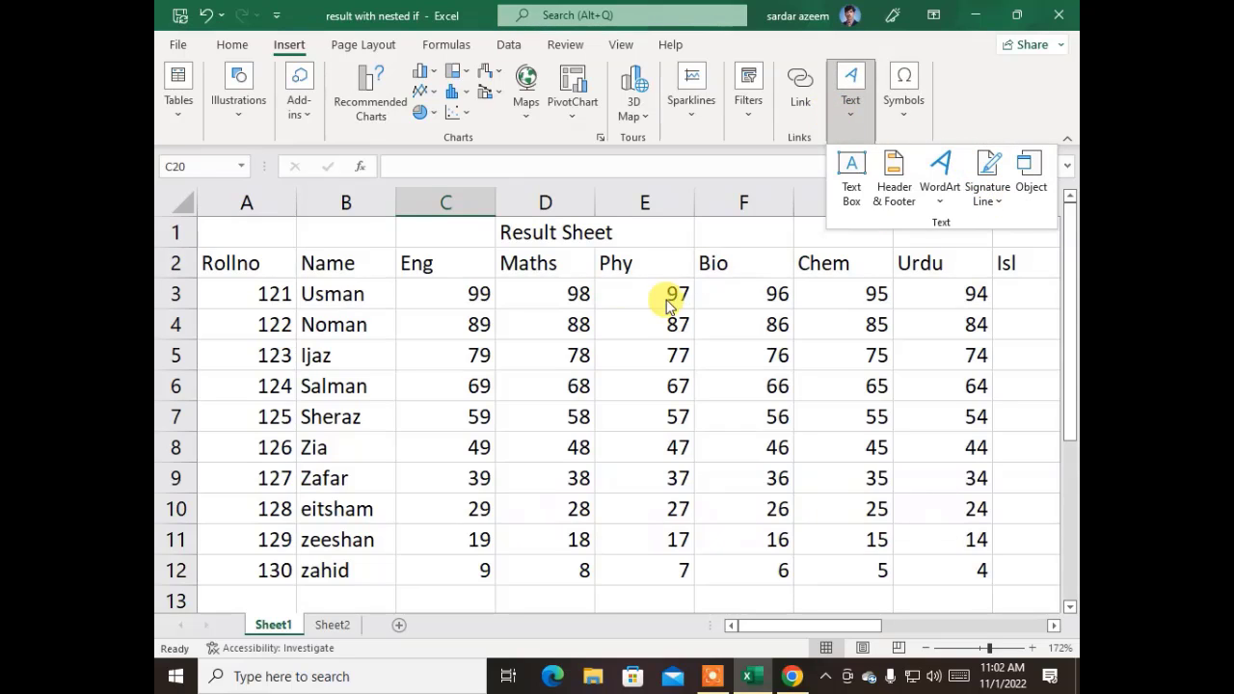
scroll(579, 332, "down", 3)
left_click(414, 353)
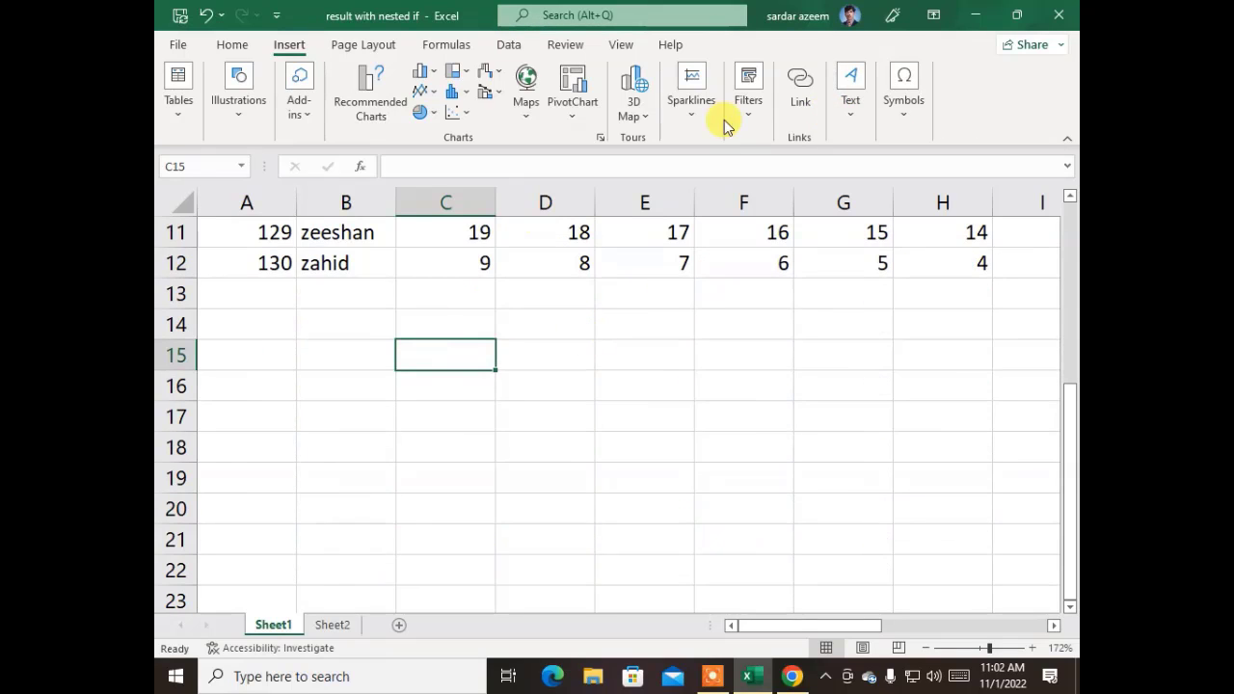
left_click(848, 122)
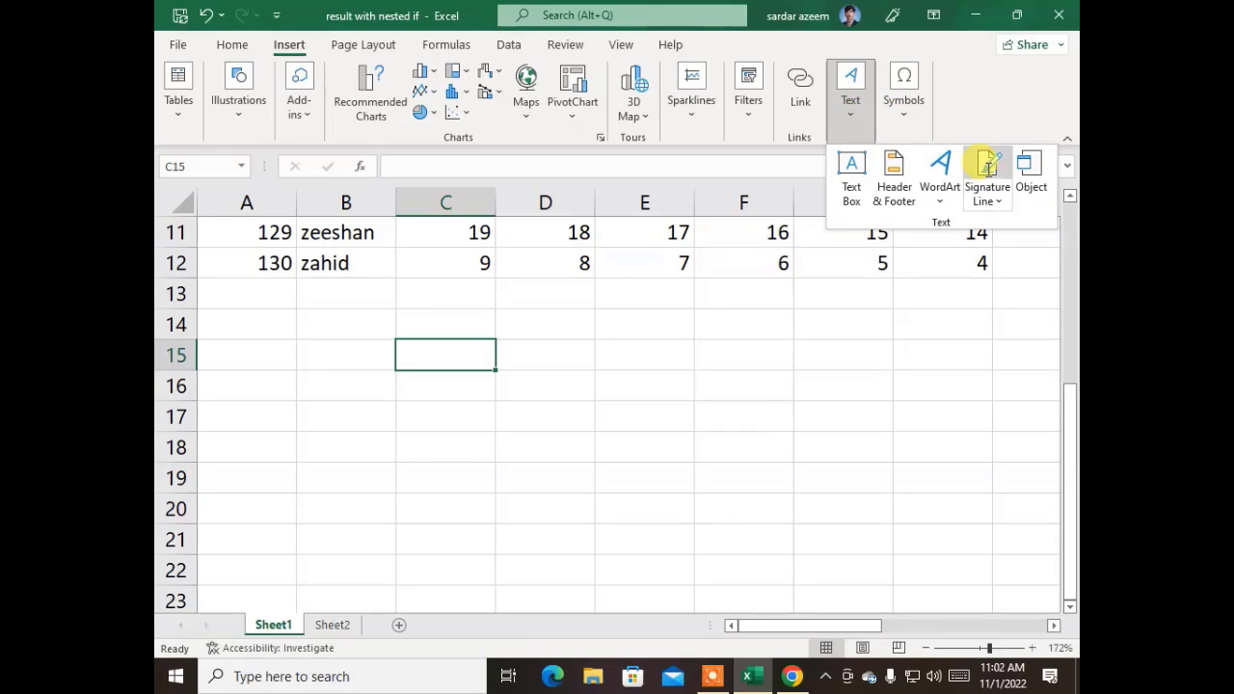
left_click(983, 174)
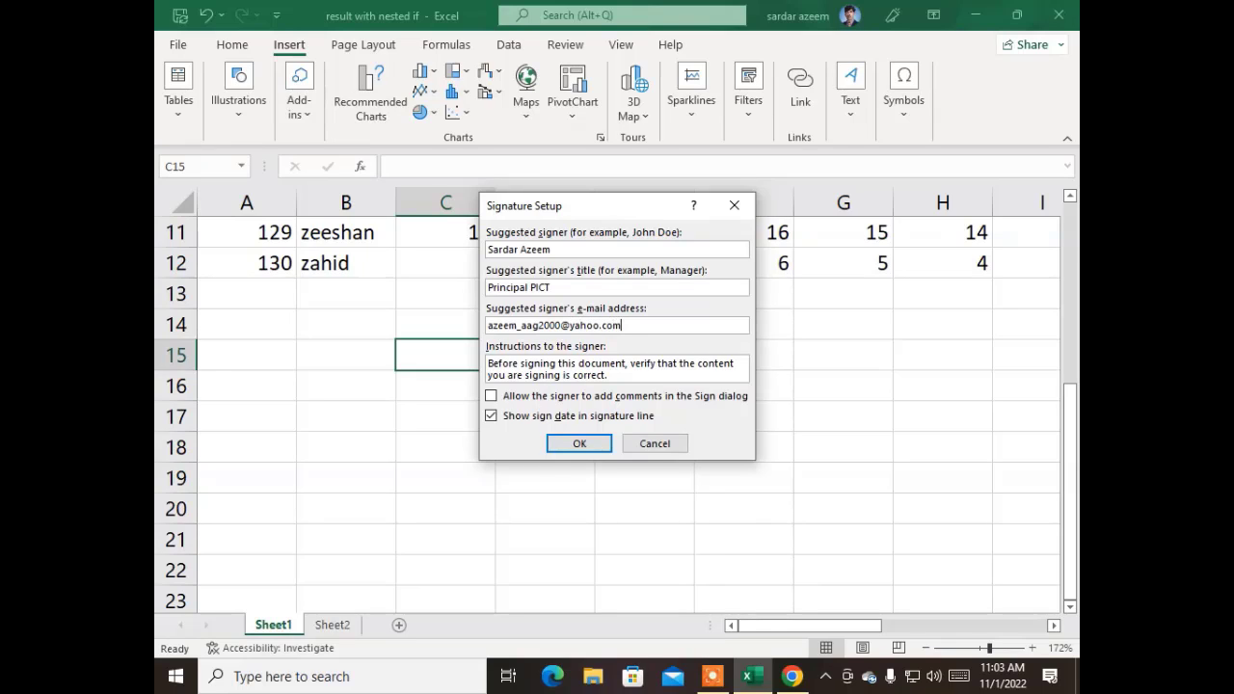
left_click(590, 443)
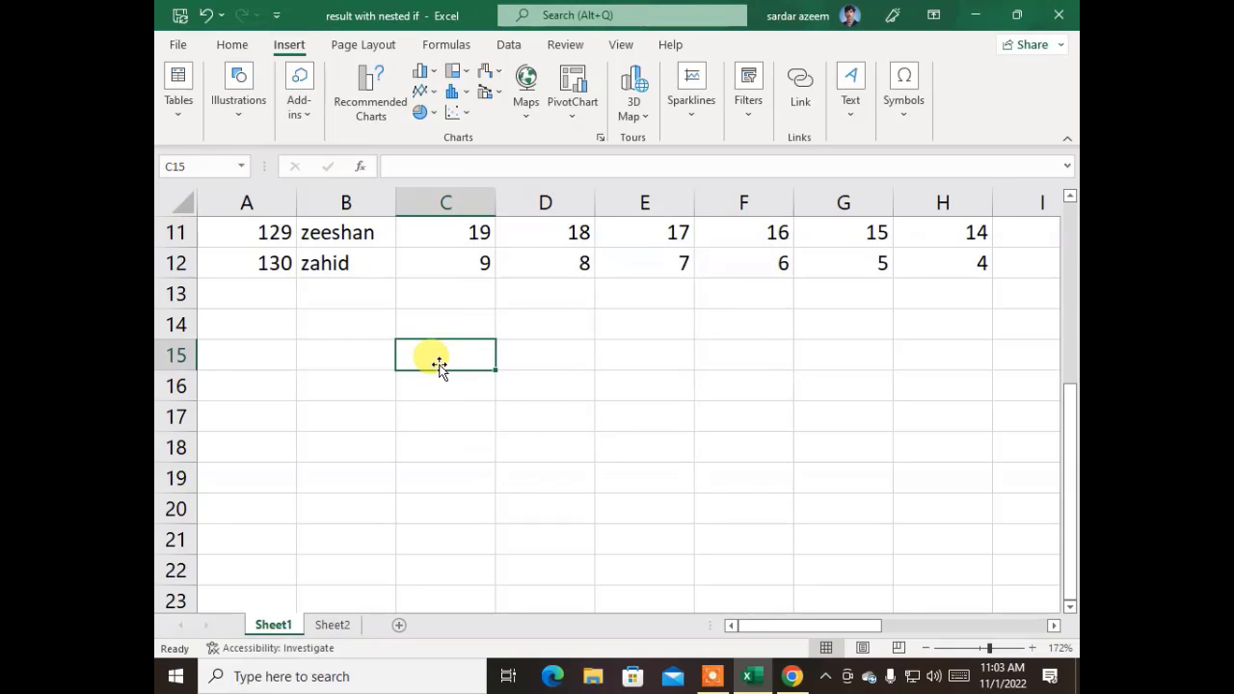
left_click(963, 420)
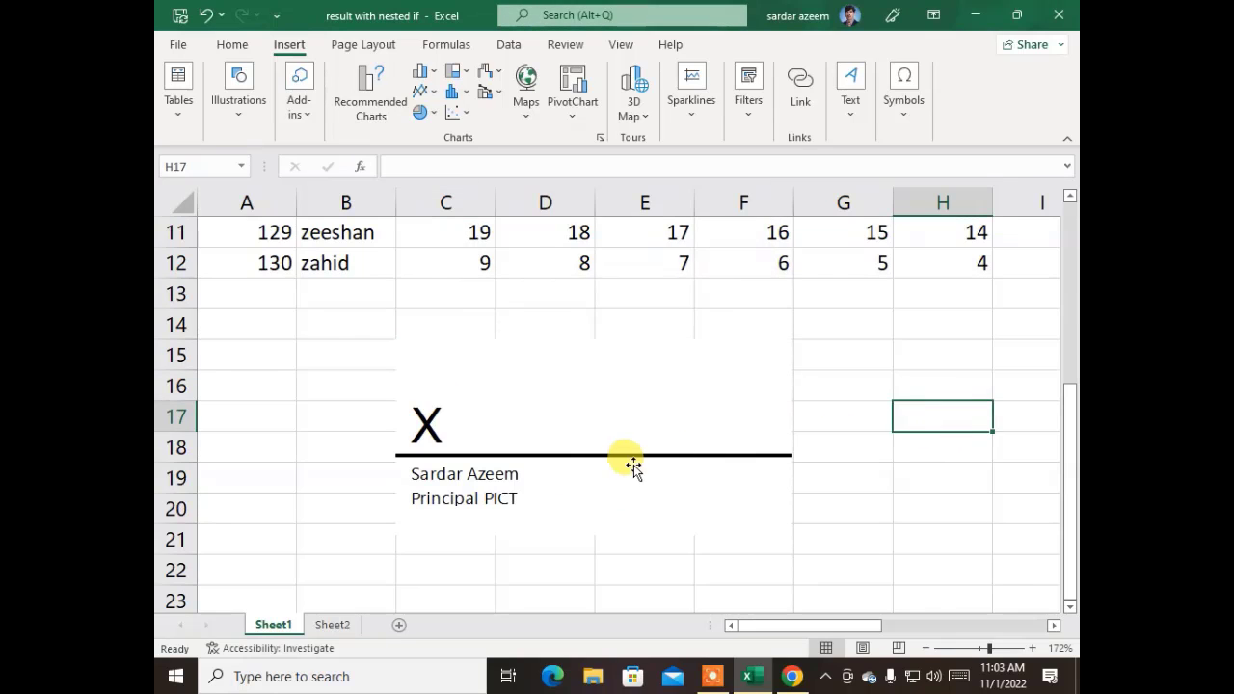
left_click(627, 457)
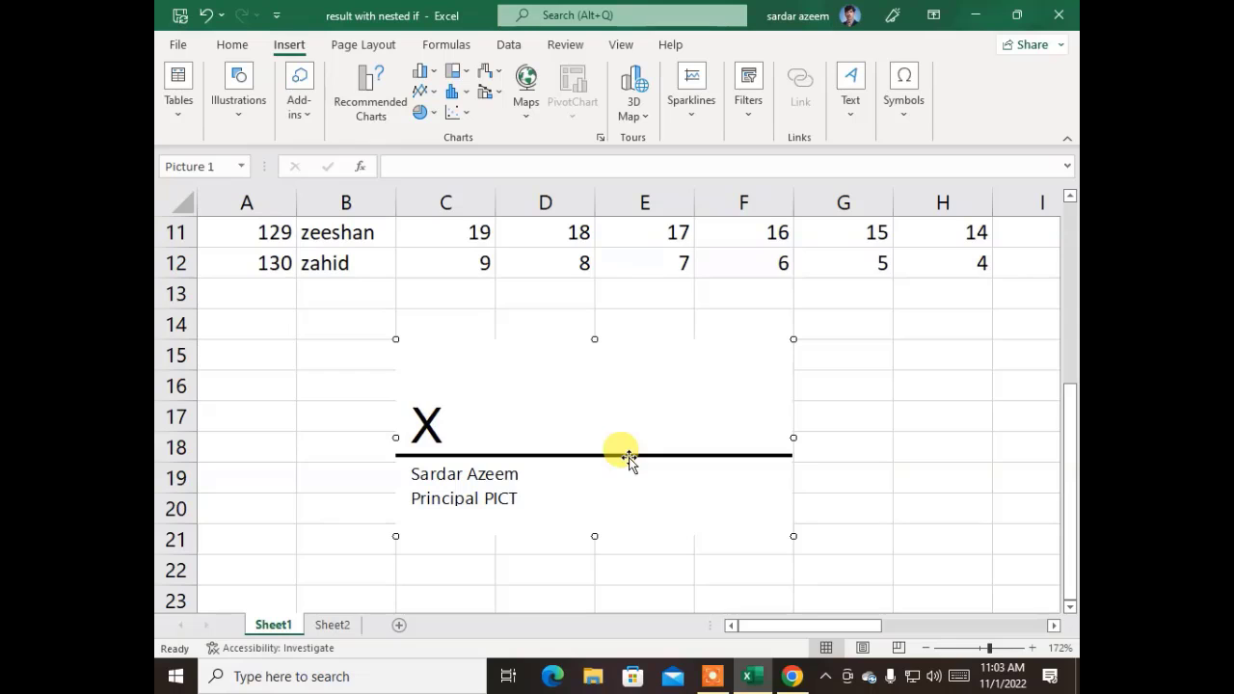
mouse_move(608, 432)
left_mouse_down()
mouse_move(529, 385)
mouse_move(438, 377)
mouse_move(431, 389)
left_mouse_up()
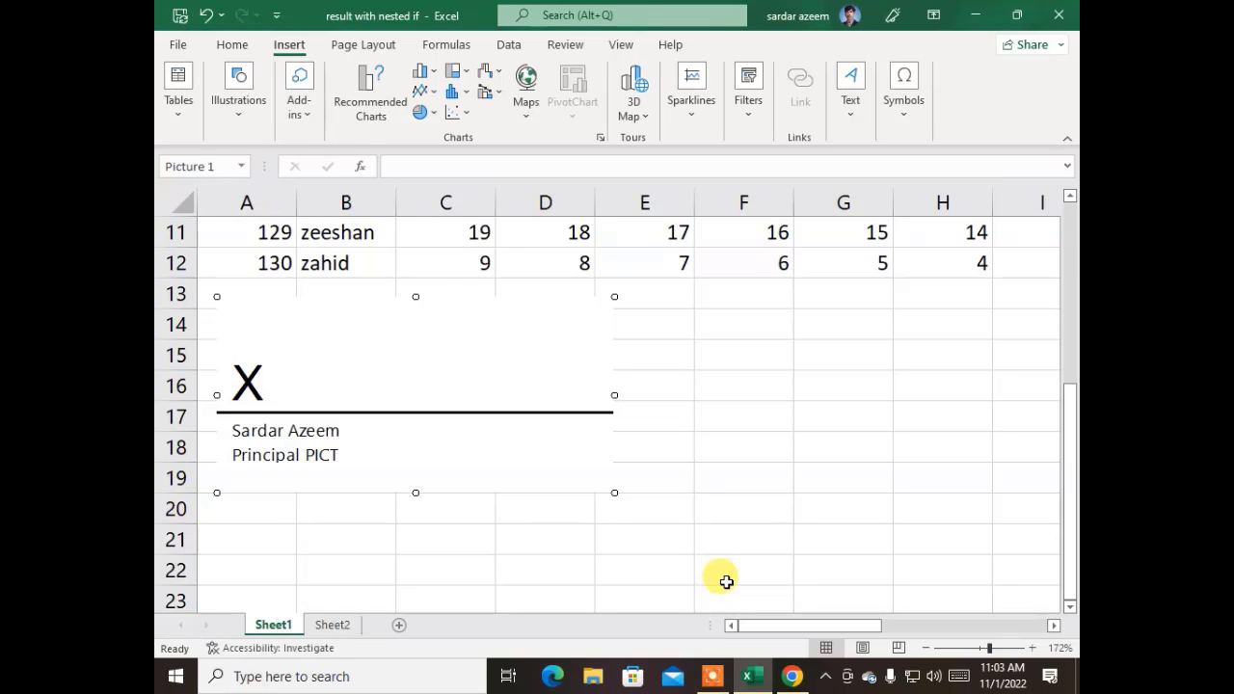
key("Delete")
left_click(261, 327)
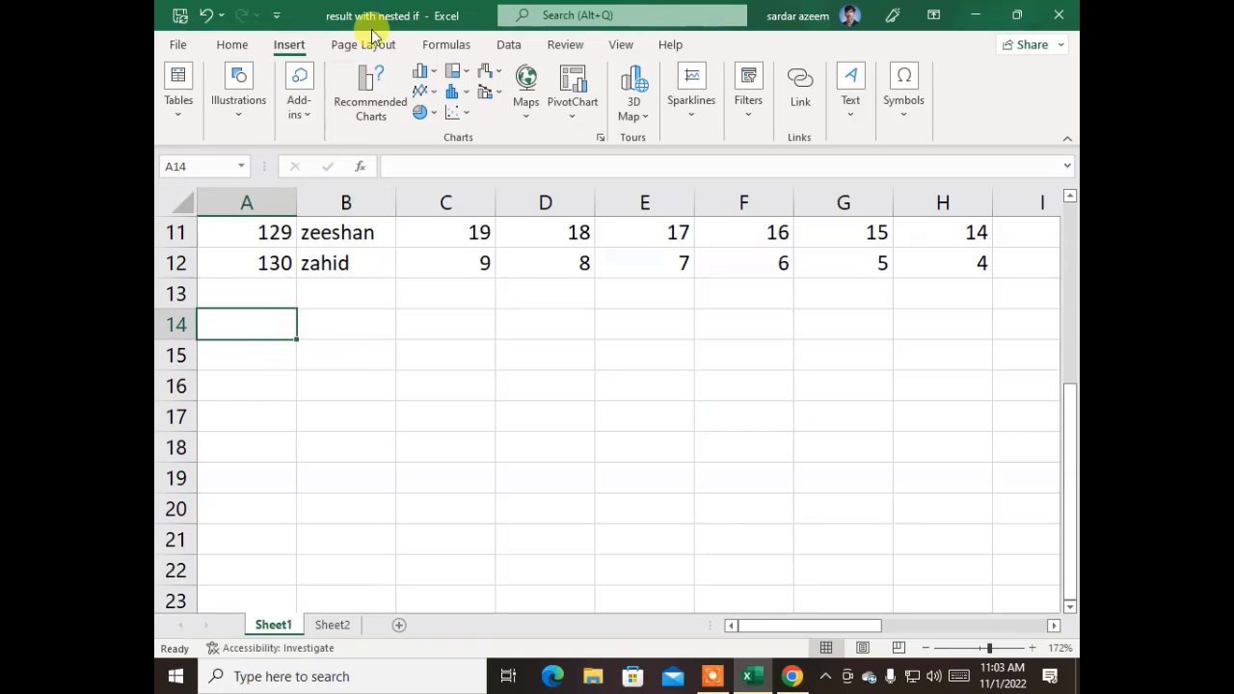
left_click(845, 121)
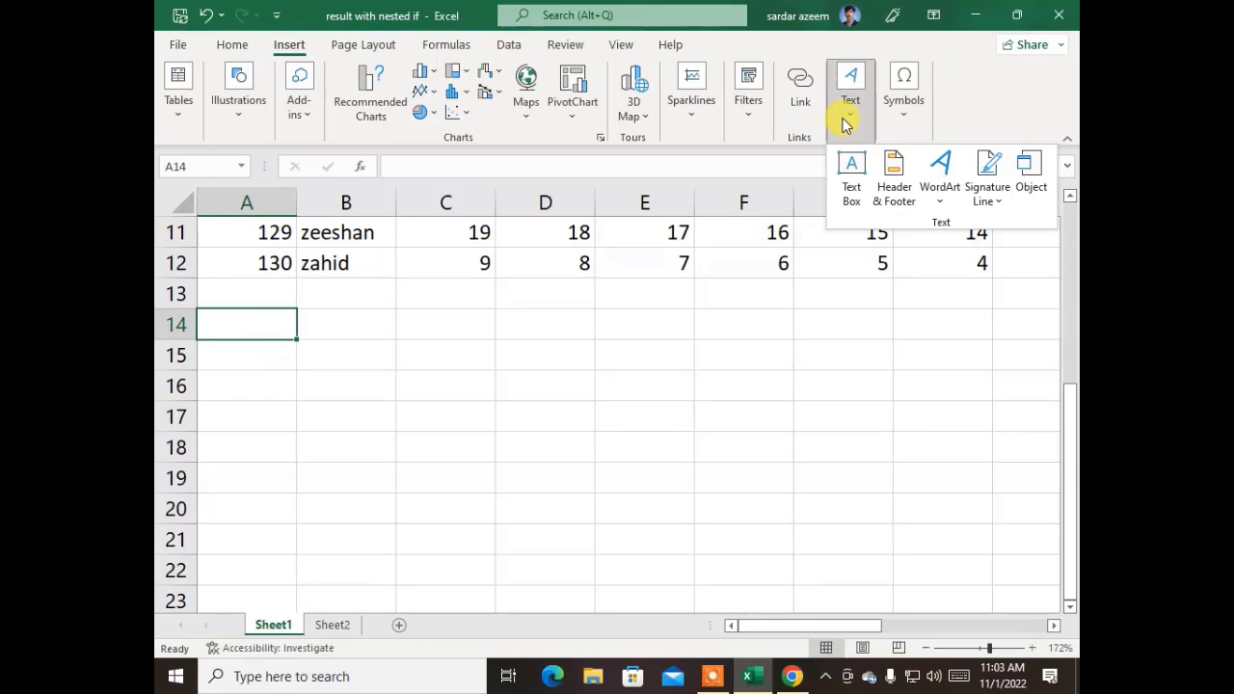
left_click(1031, 186)
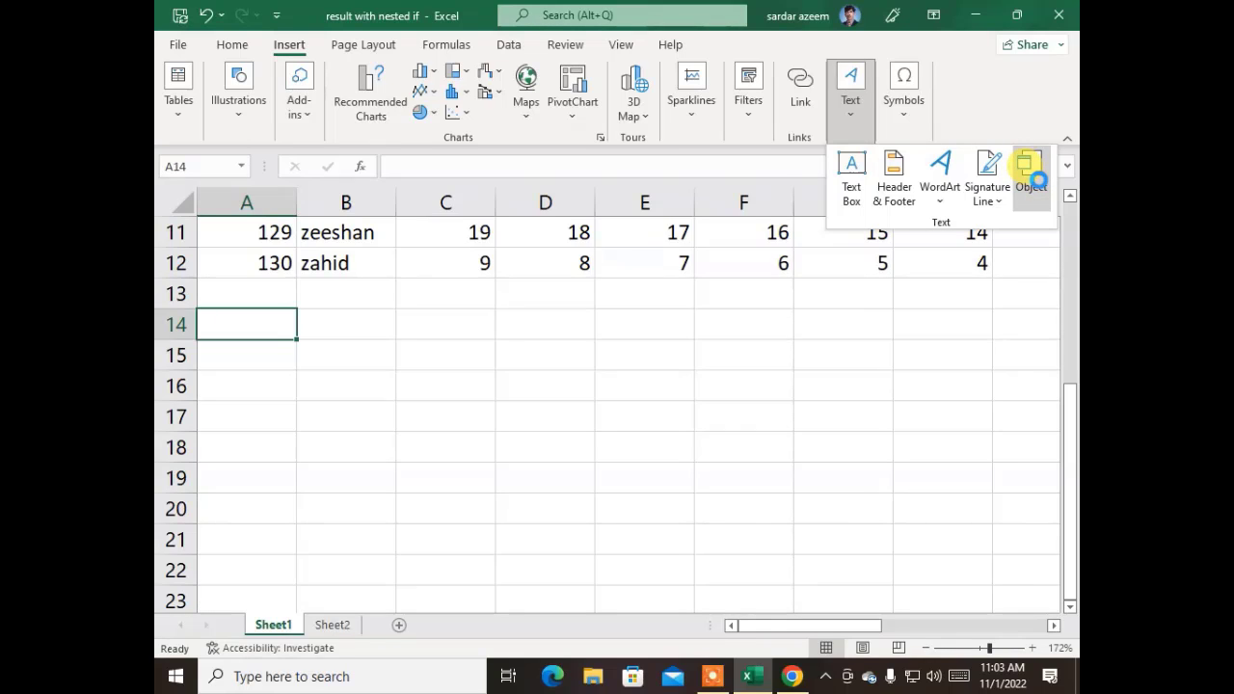
left_click(1037, 179)
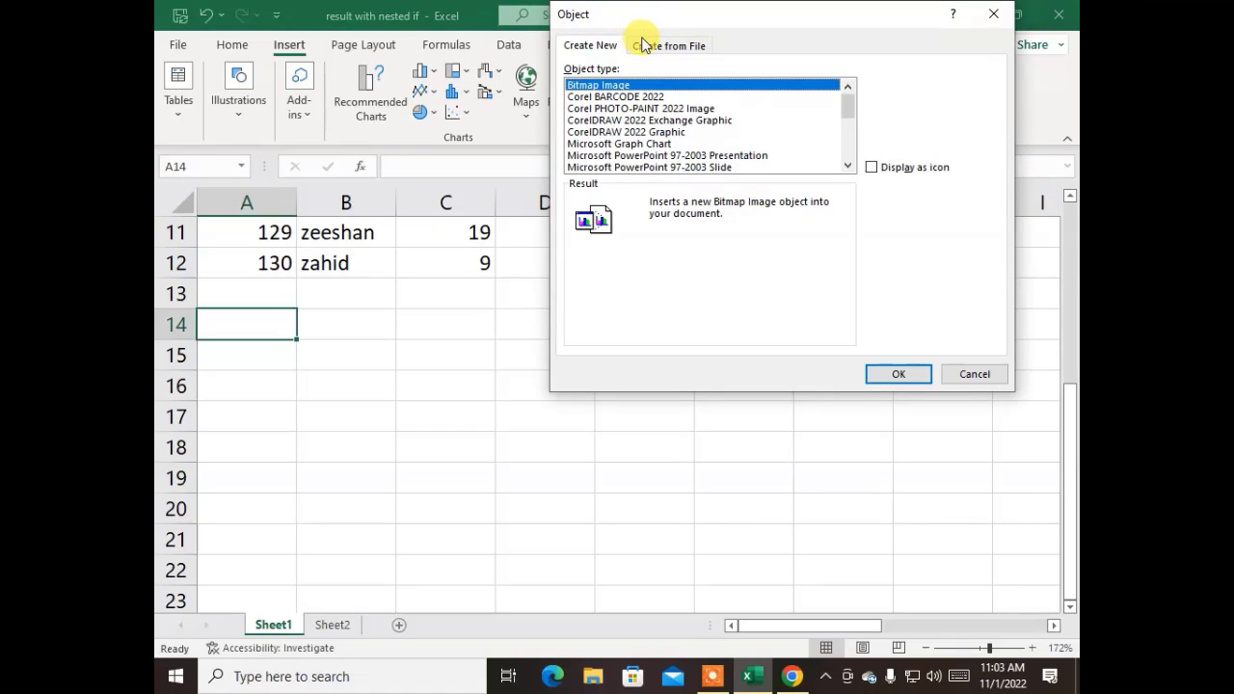
left_click(644, 46)
left_click(891, 92)
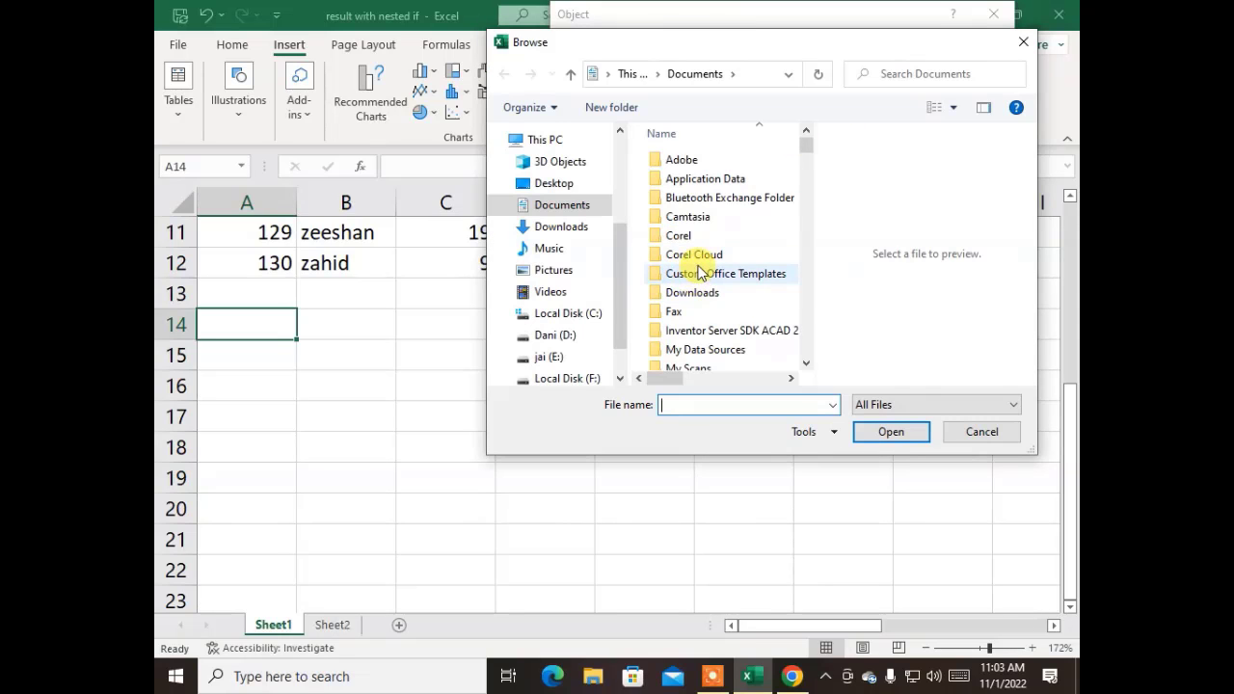
scroll(700, 273, "down", 10)
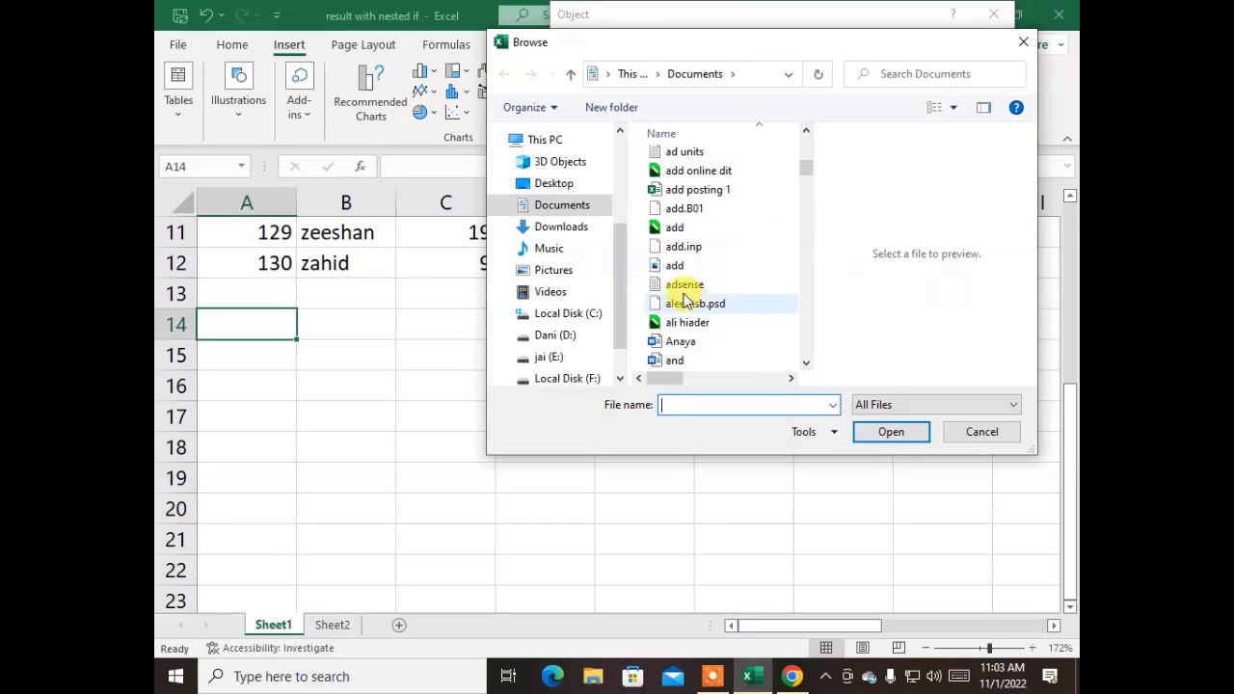
left_click(680, 284)
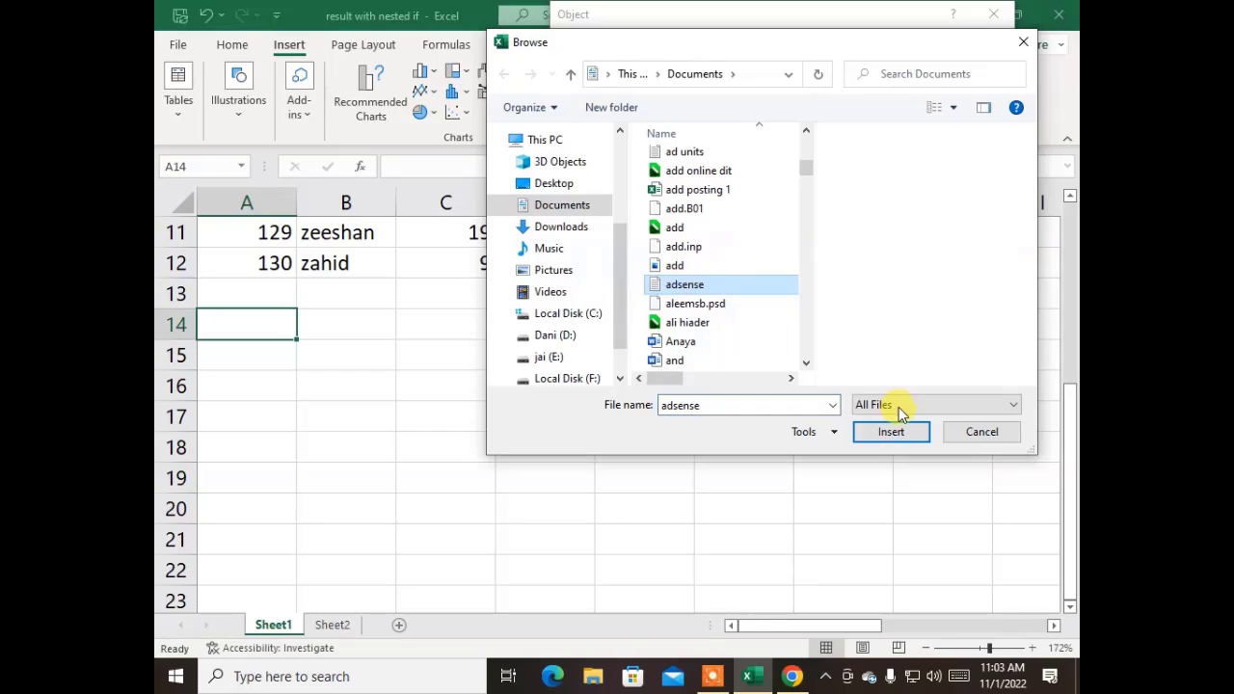
left_click(872, 435)
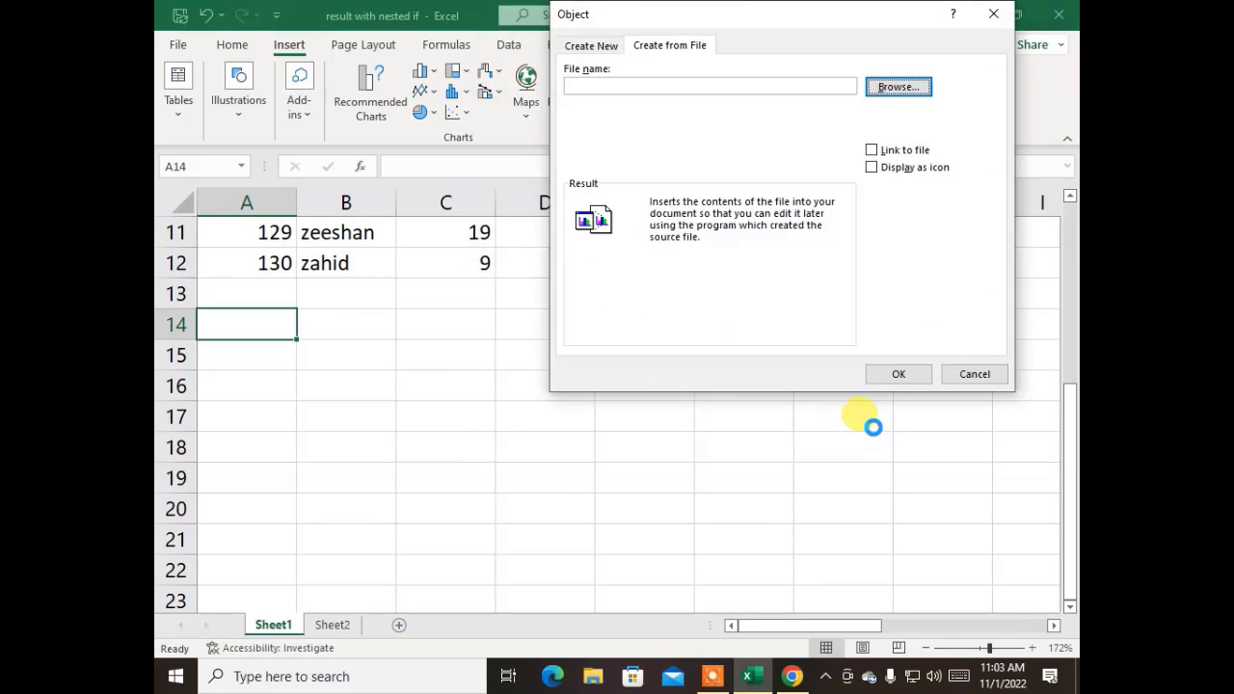
left_click(898, 374)
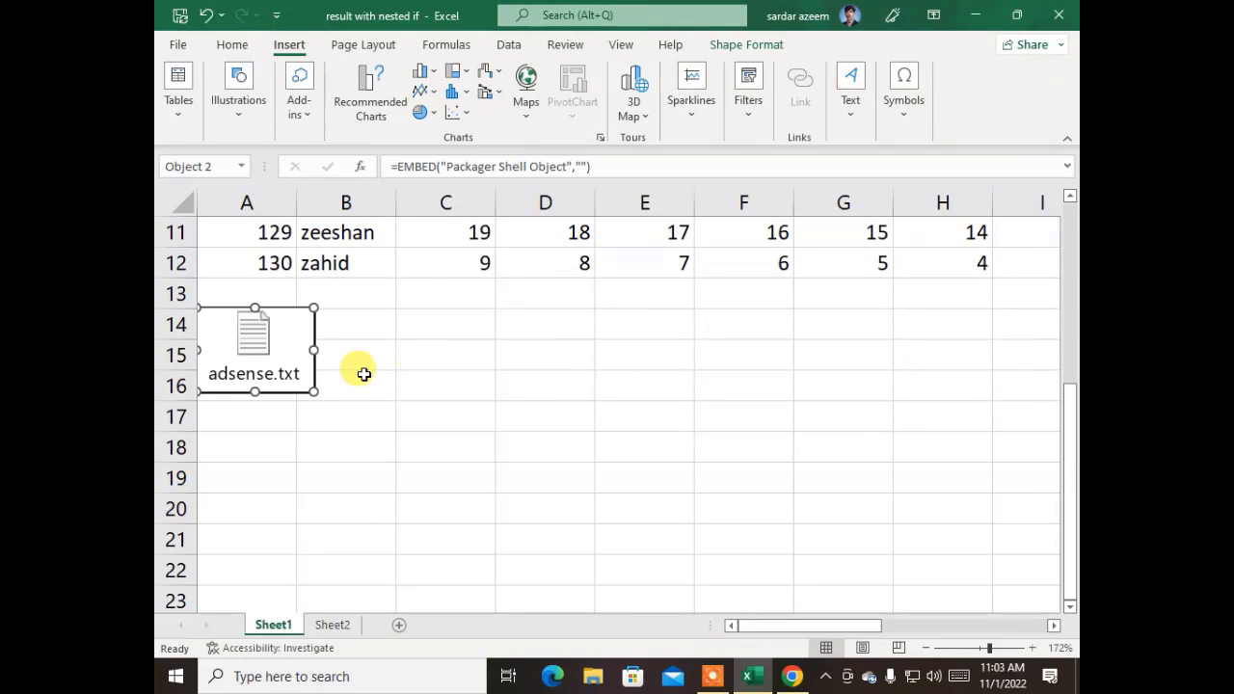
left_click(276, 436)
left_click(248, 328)
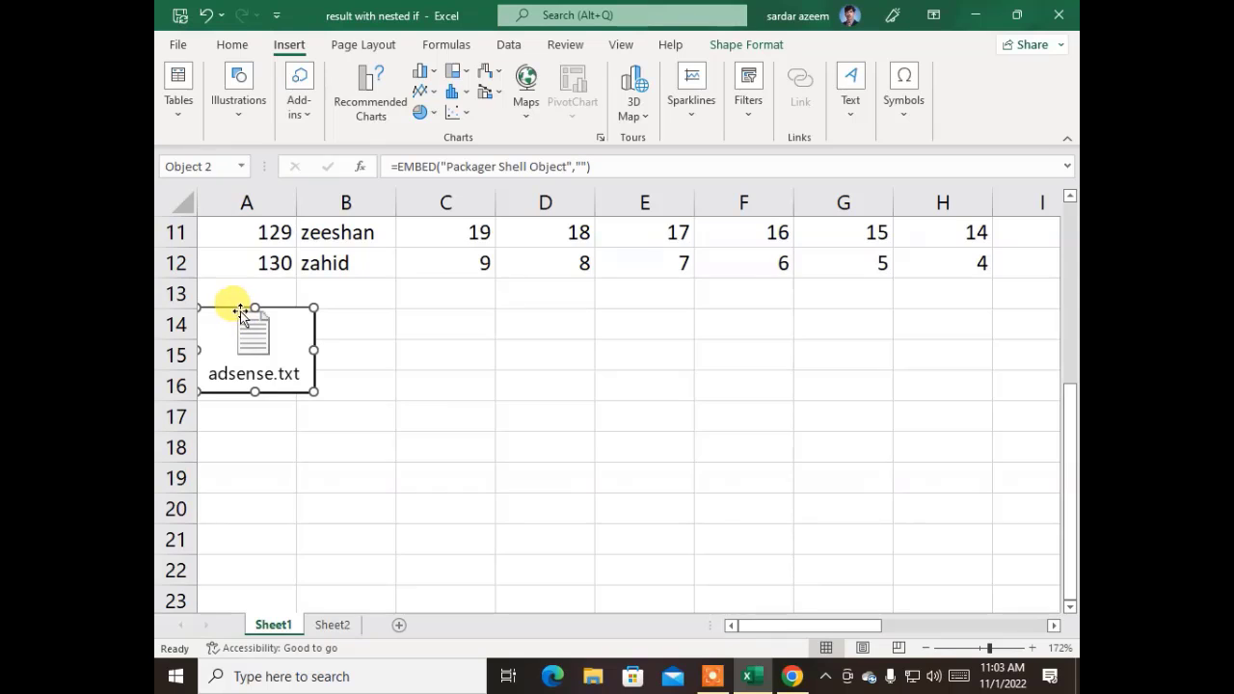
left_click_drag(240, 313, 484, 336)
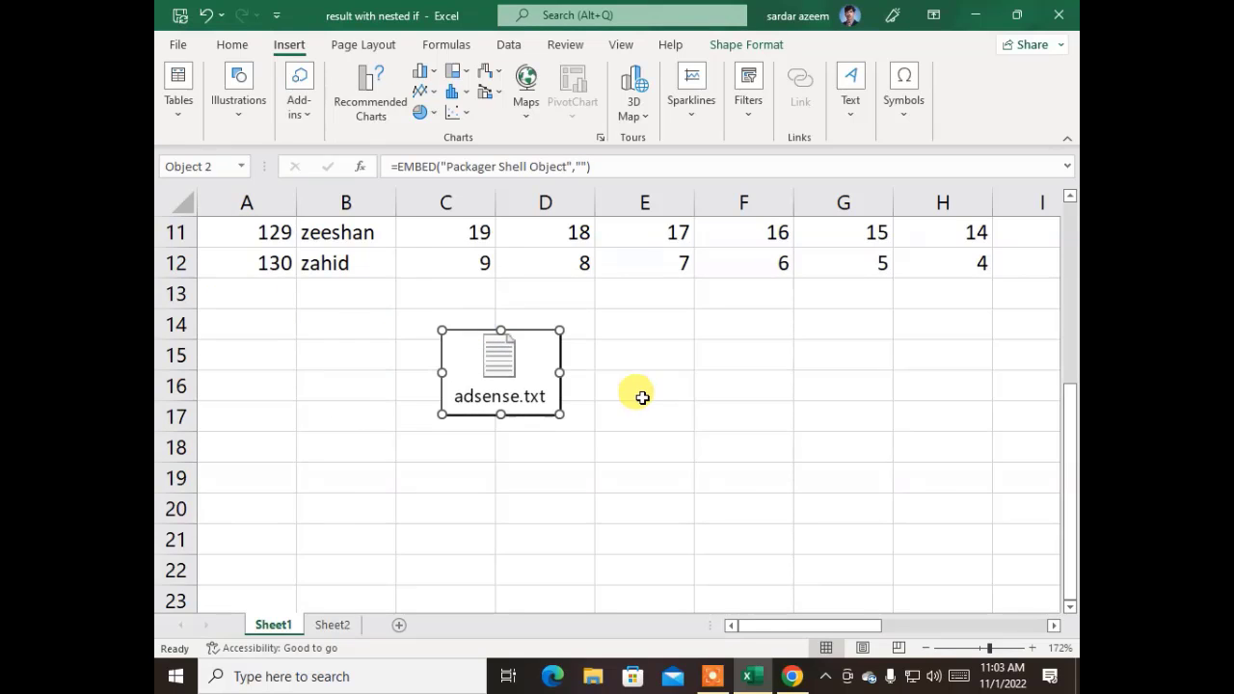
left_click(704, 449)
left_click(555, 399)
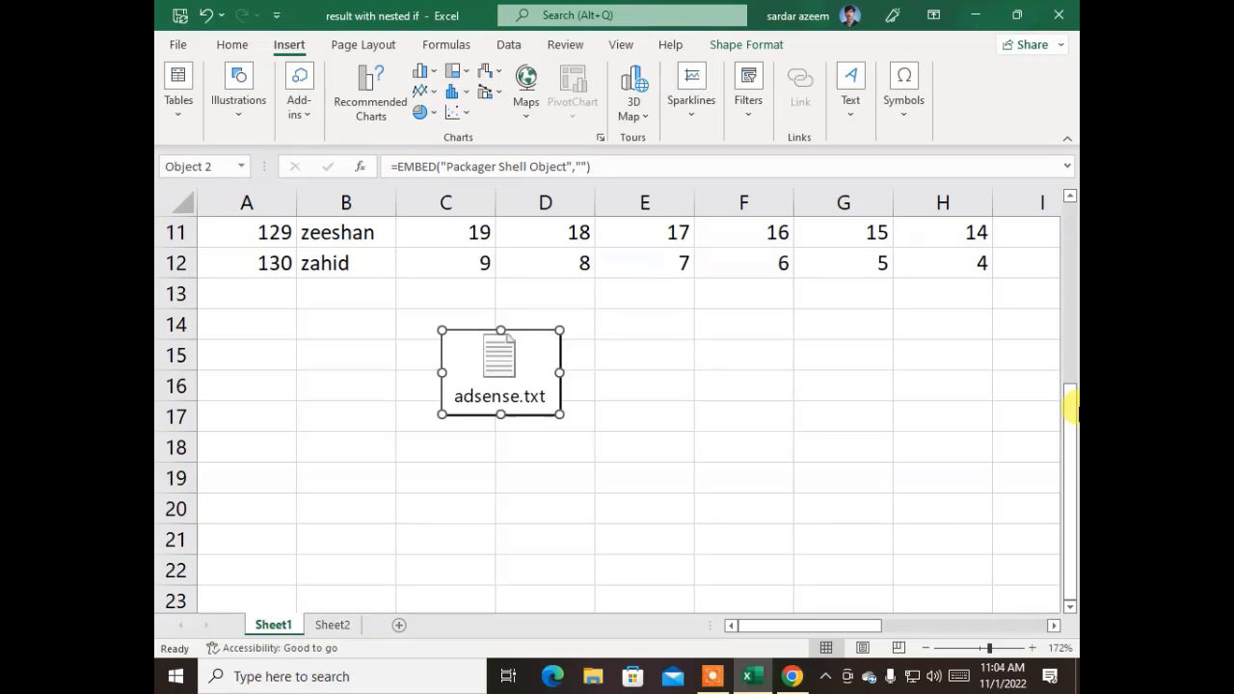
key("Delete")
- From cell A15, browse the ready-made equation gallery and close it without inserting
left_click(277, 353)
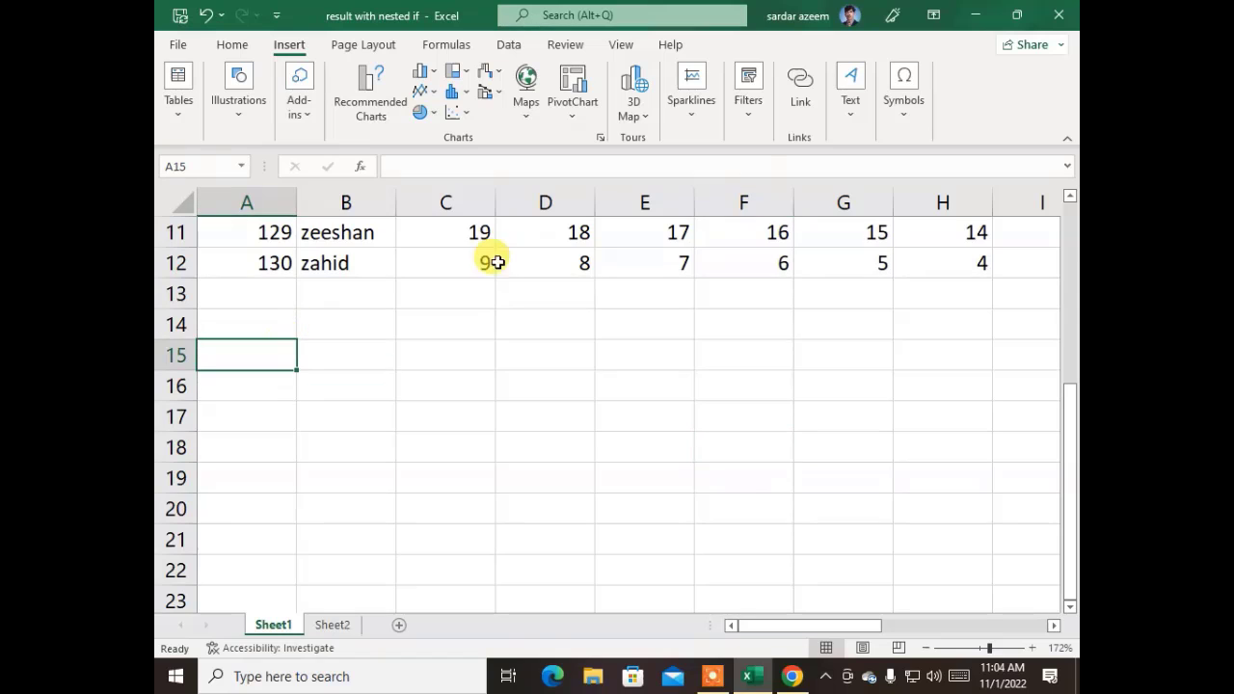
left_click(904, 118)
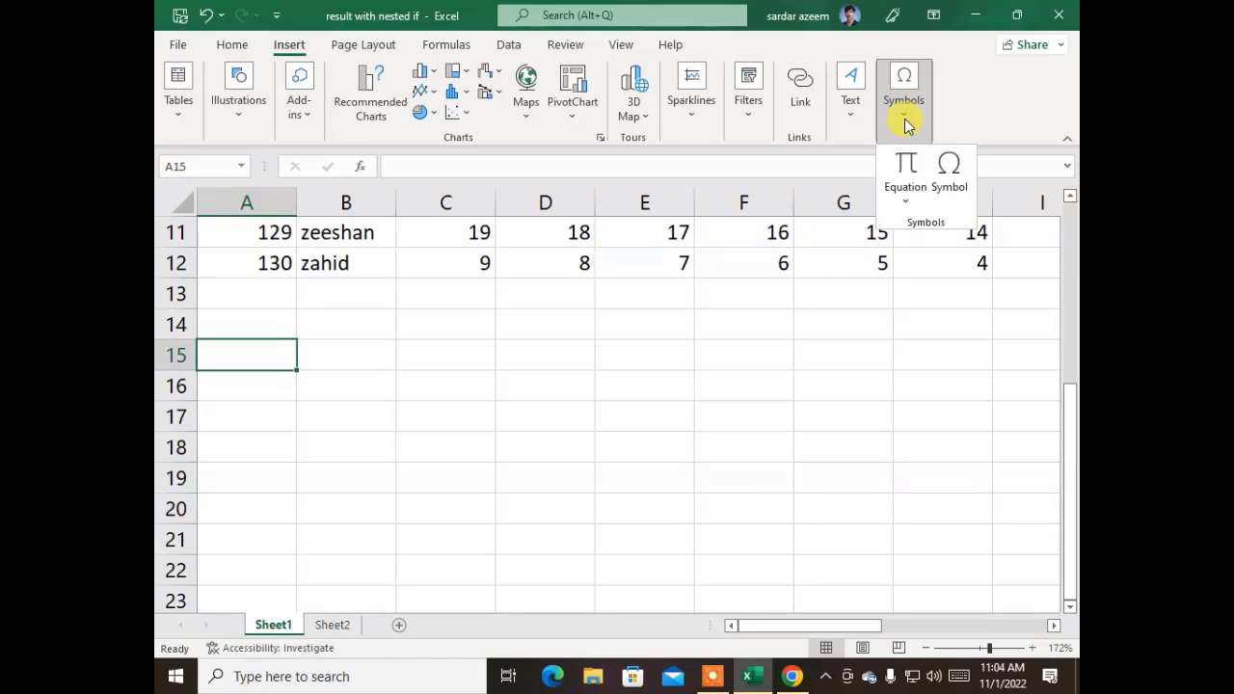
left_click(903, 203)
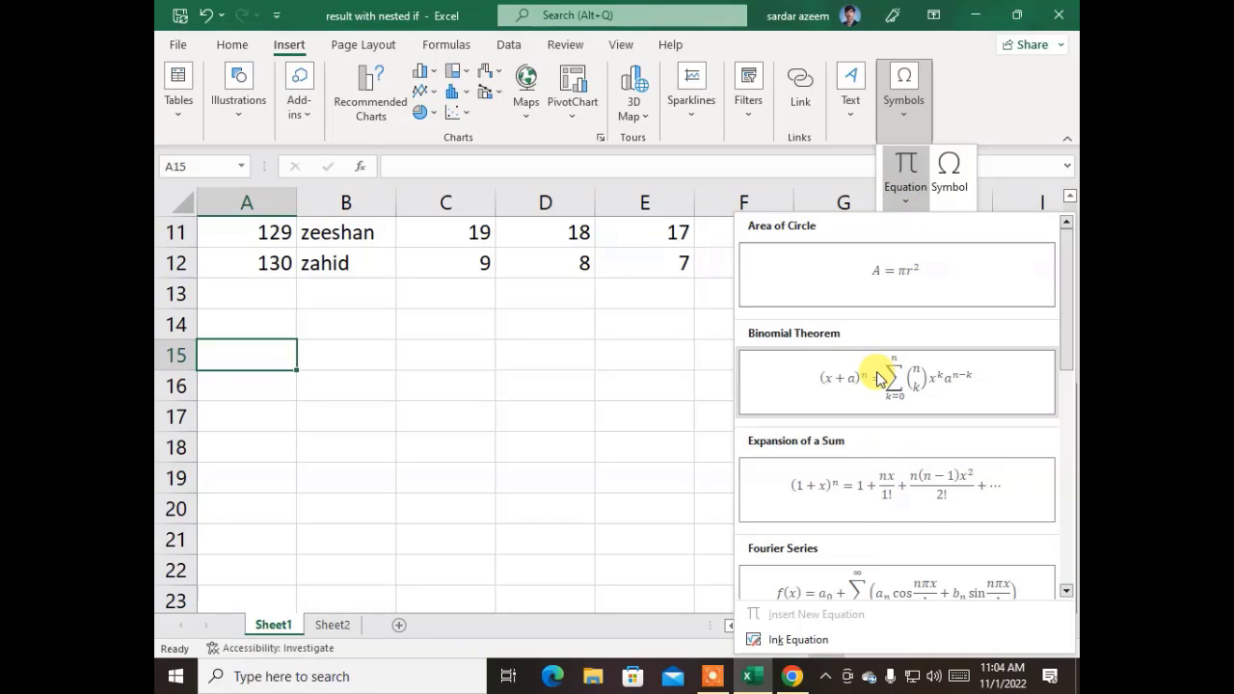
key("Escape")
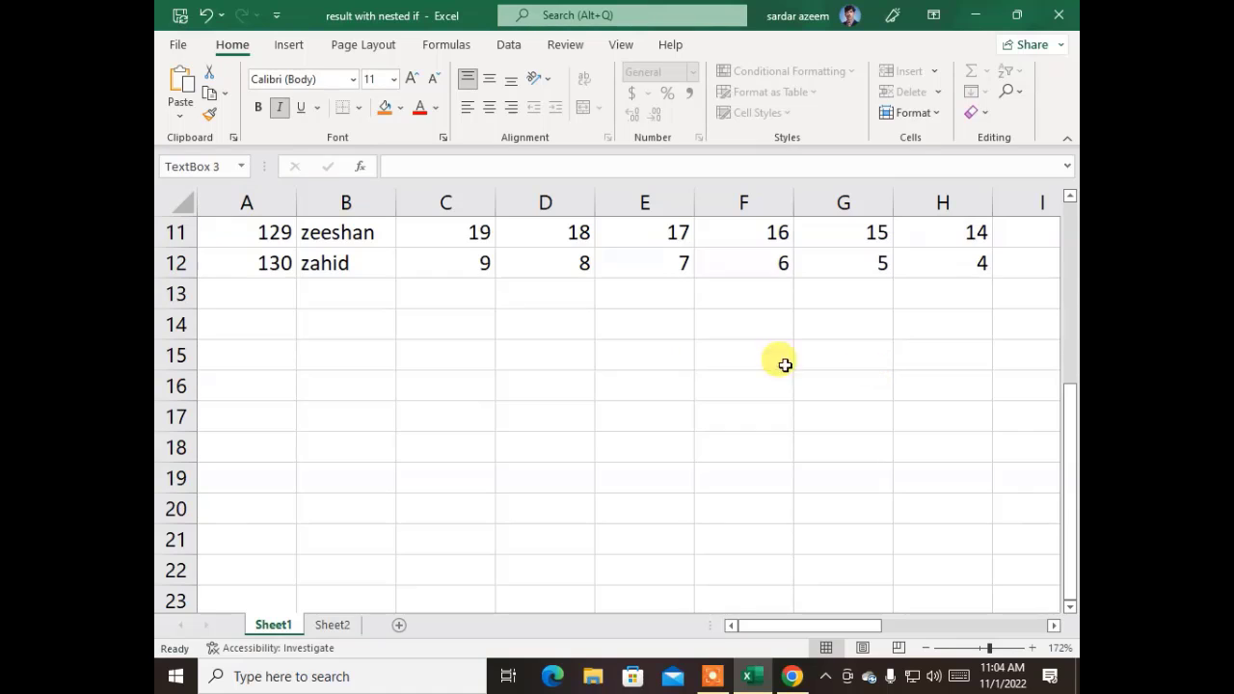
left_click(360, 561)
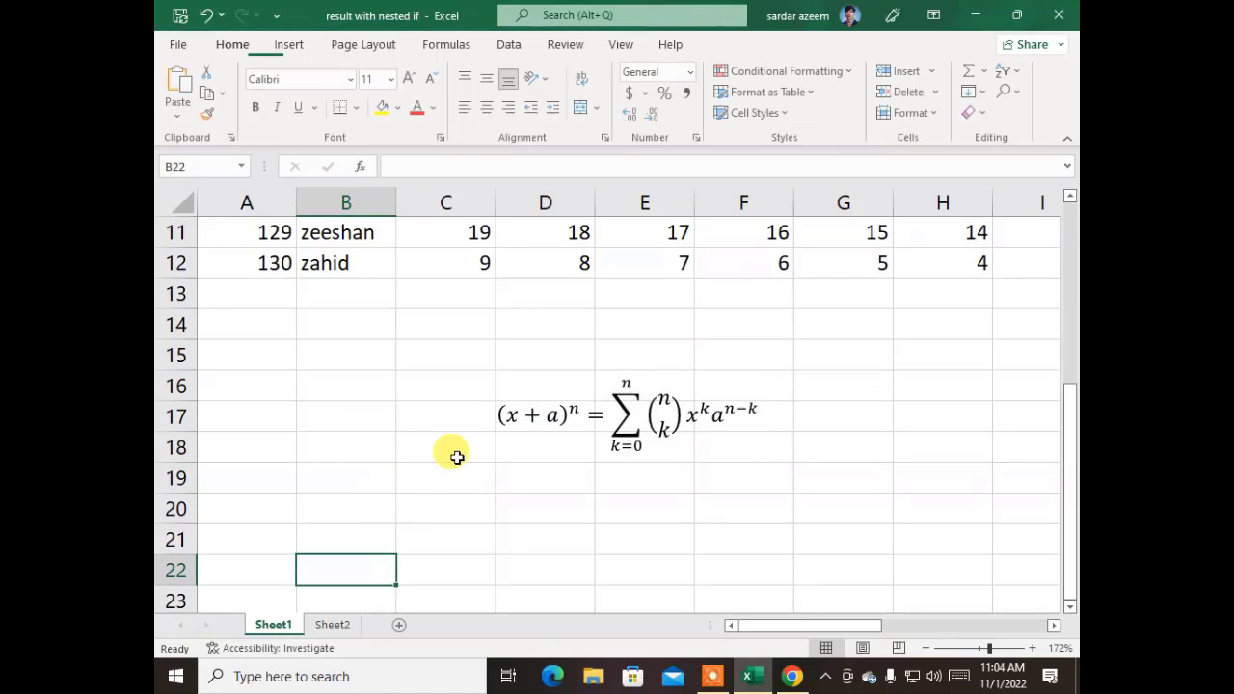
- Select the binomial theorem equation box, delete it, and pick cell B16
left_click(564, 410)
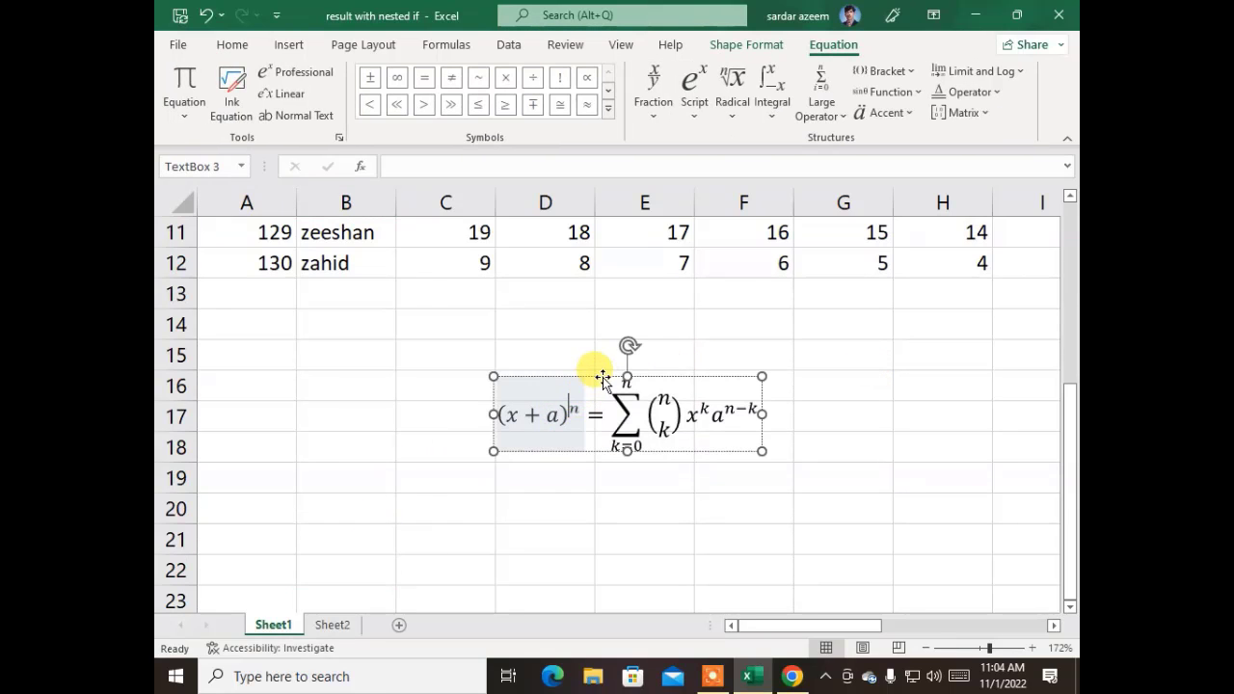
left_click(603, 373)
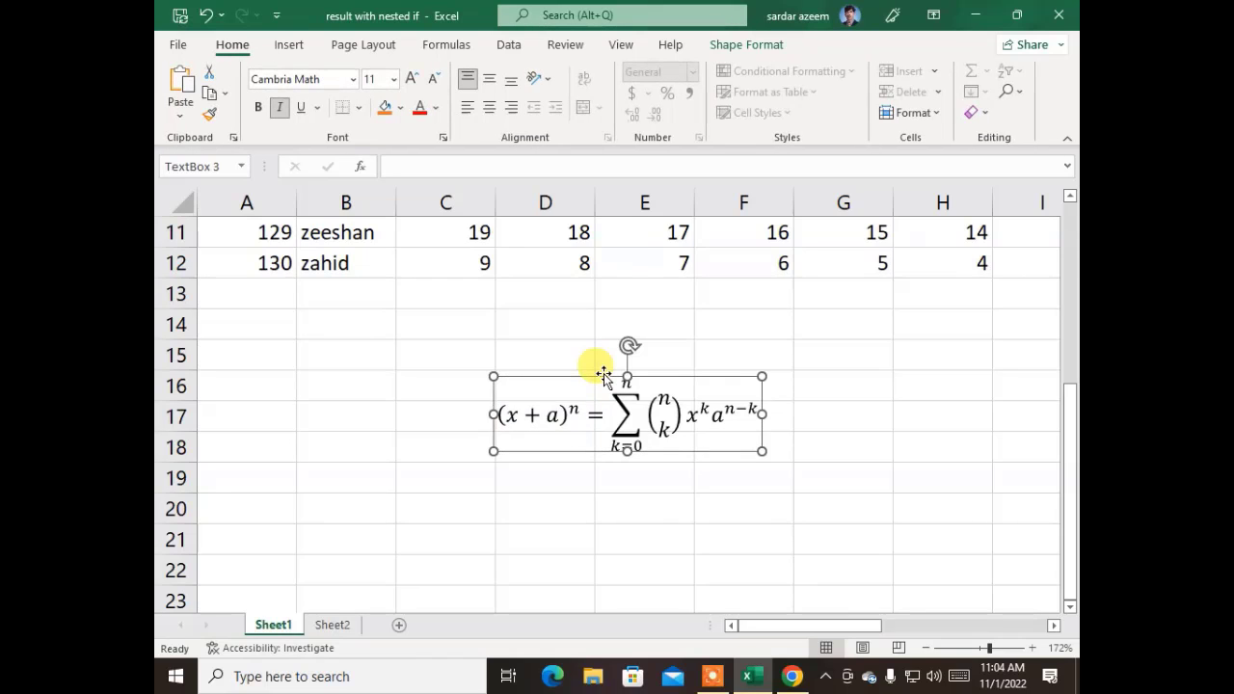
key("Delete")
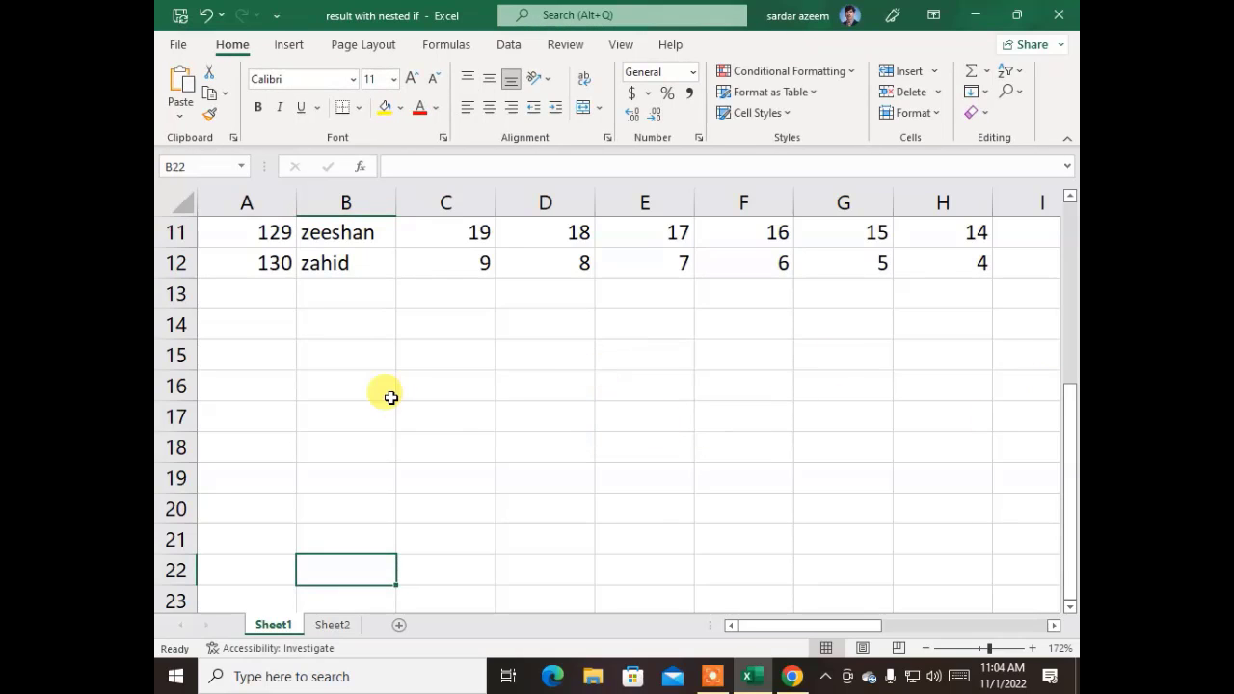
left_click(386, 390)
left_click(287, 45)
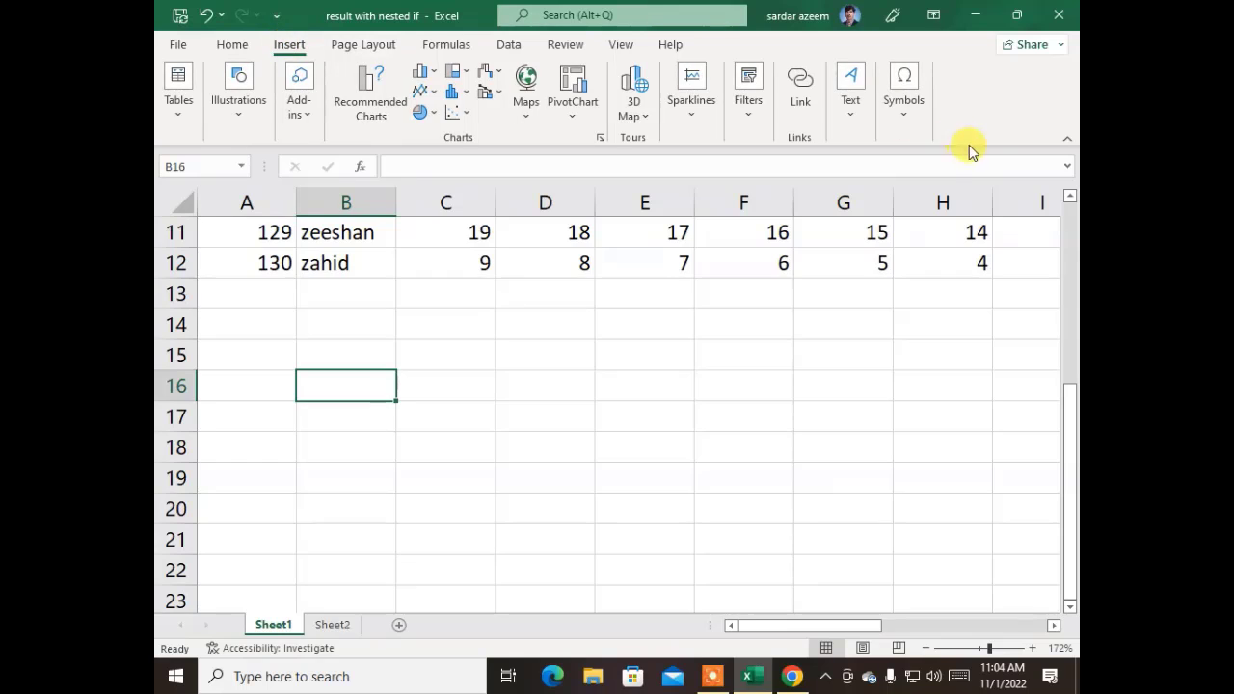
left_click(906, 116)
left_click(952, 183)
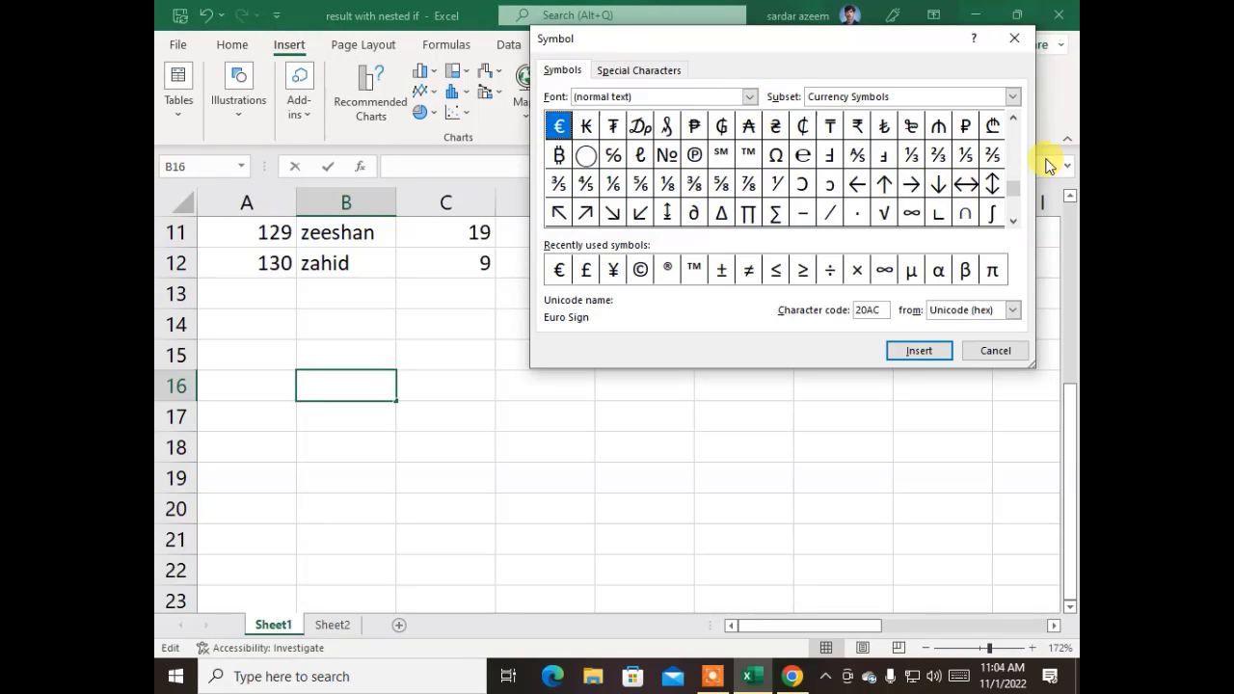
left_click_drag(1020, 193, 1016, 132)
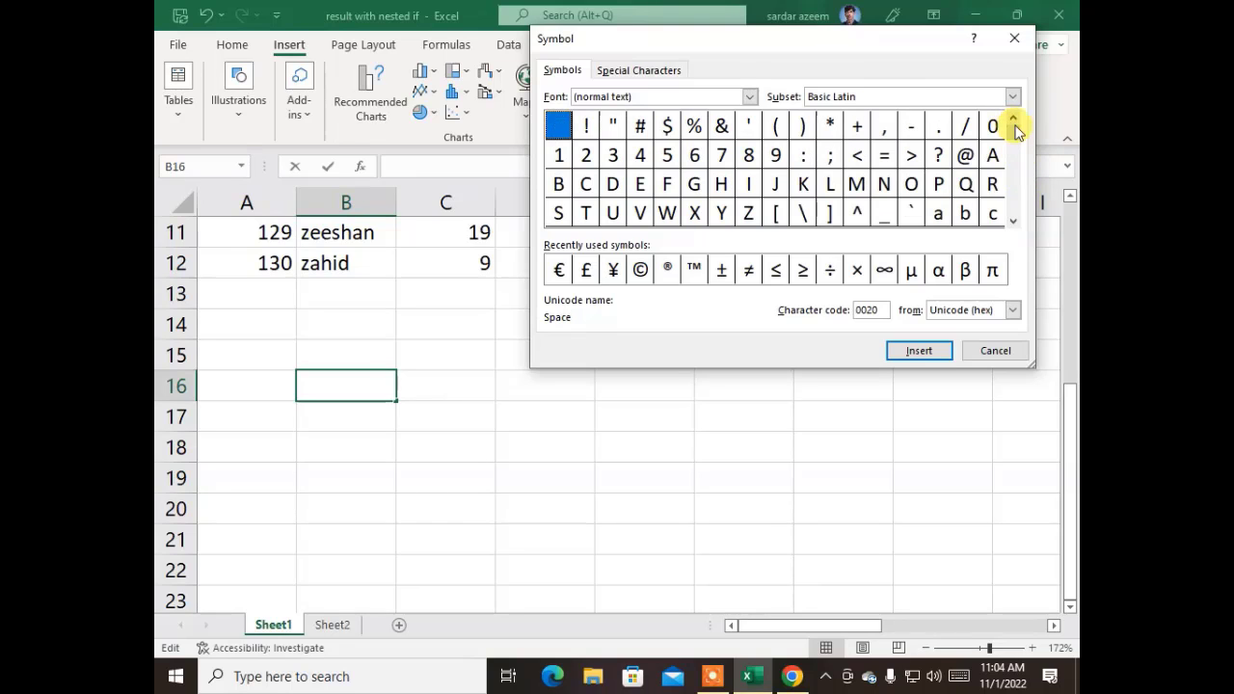
left_click_drag(1005, 224, 1012, 227)
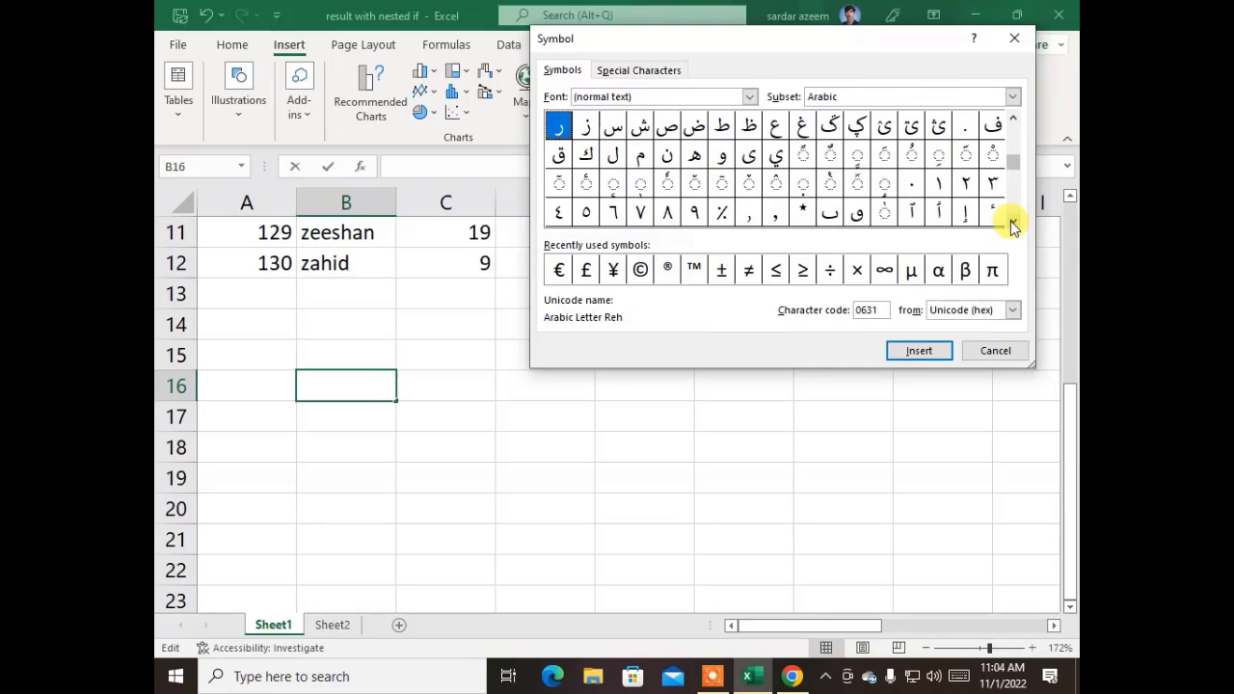
left_click_drag(1022, 172, 1005, 98)
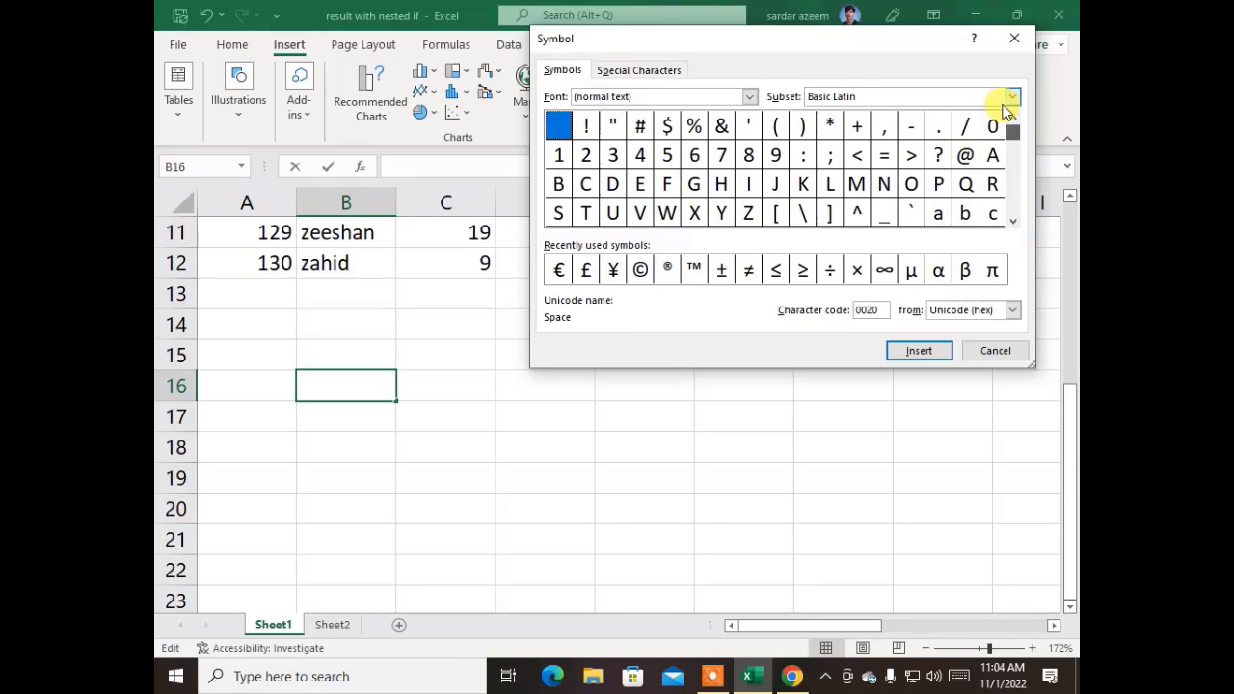
left_click(750, 97)
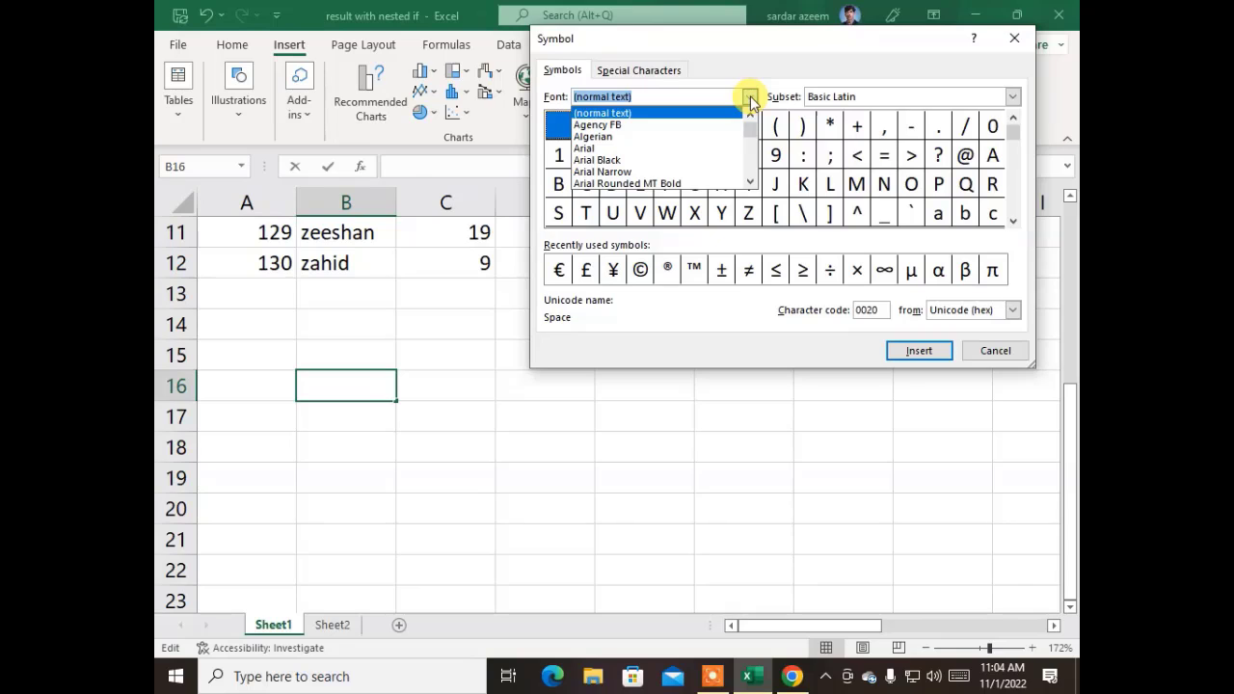
type("w")
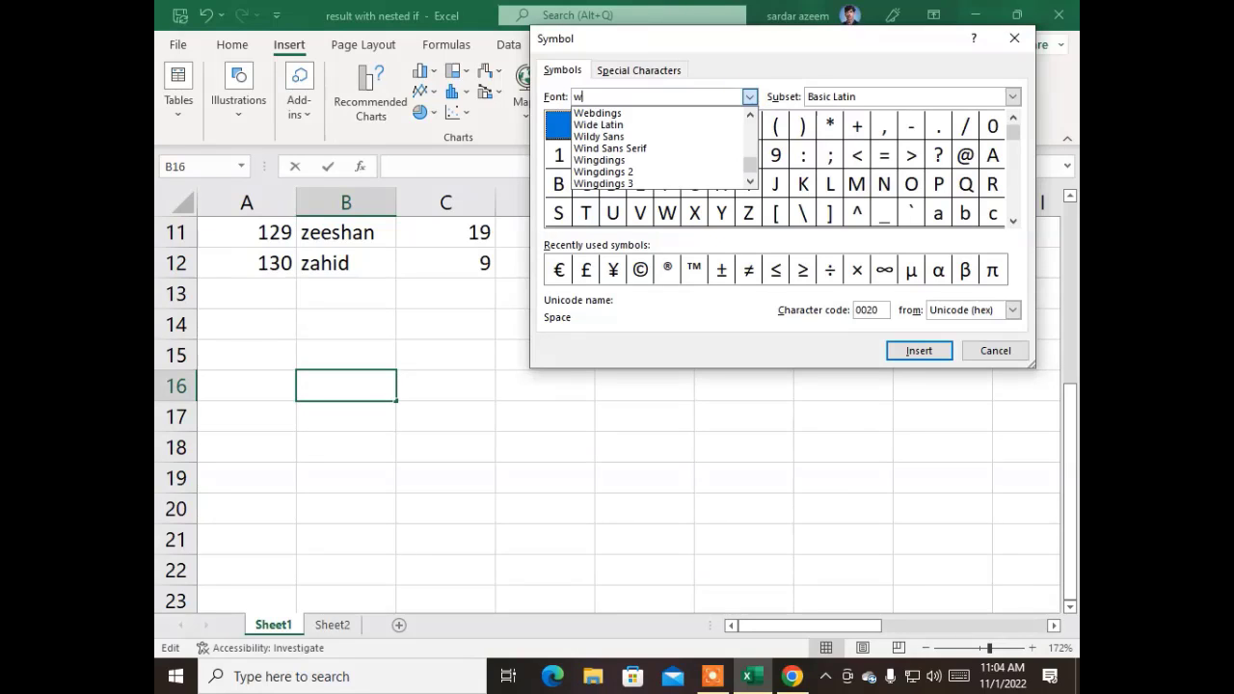
left_click(643, 159)
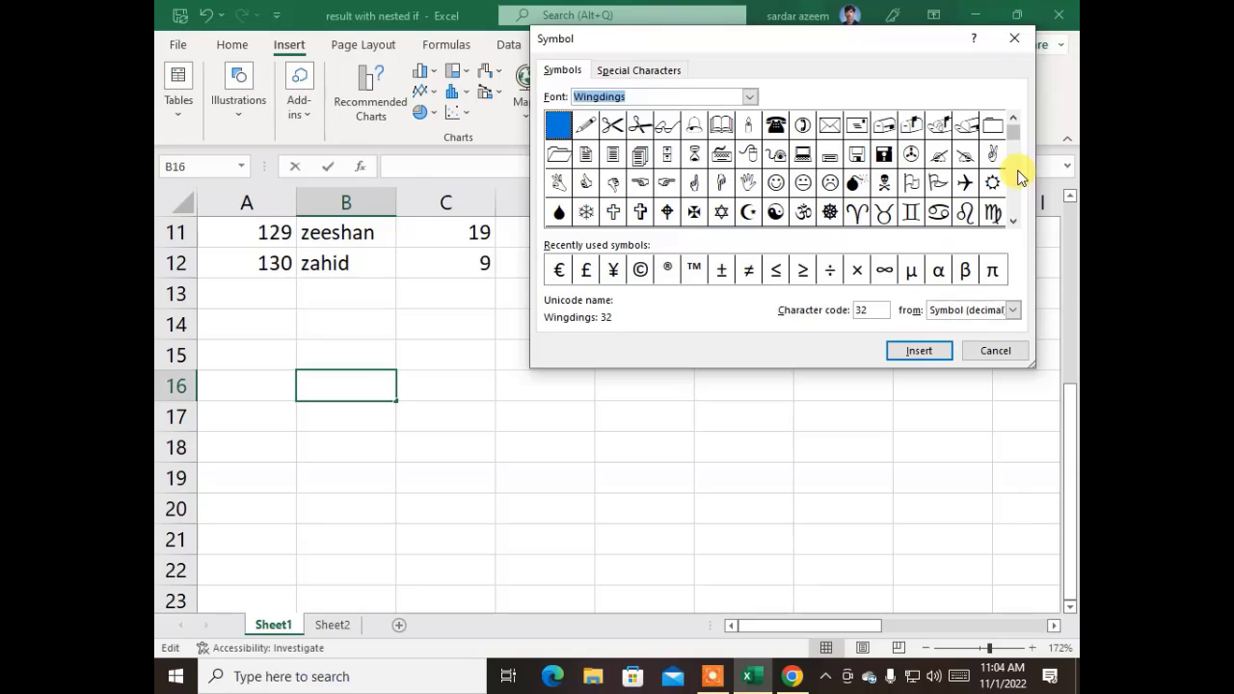
left_click(721, 125)
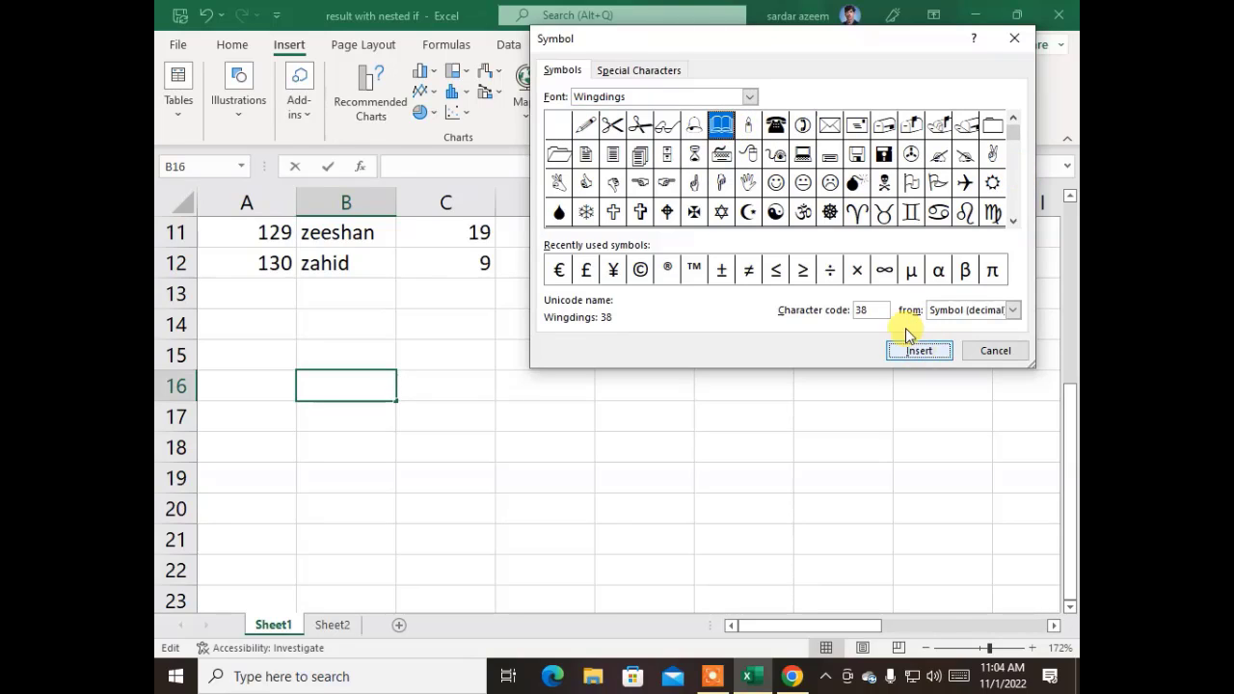
left_click(914, 349)
left_click(748, 125)
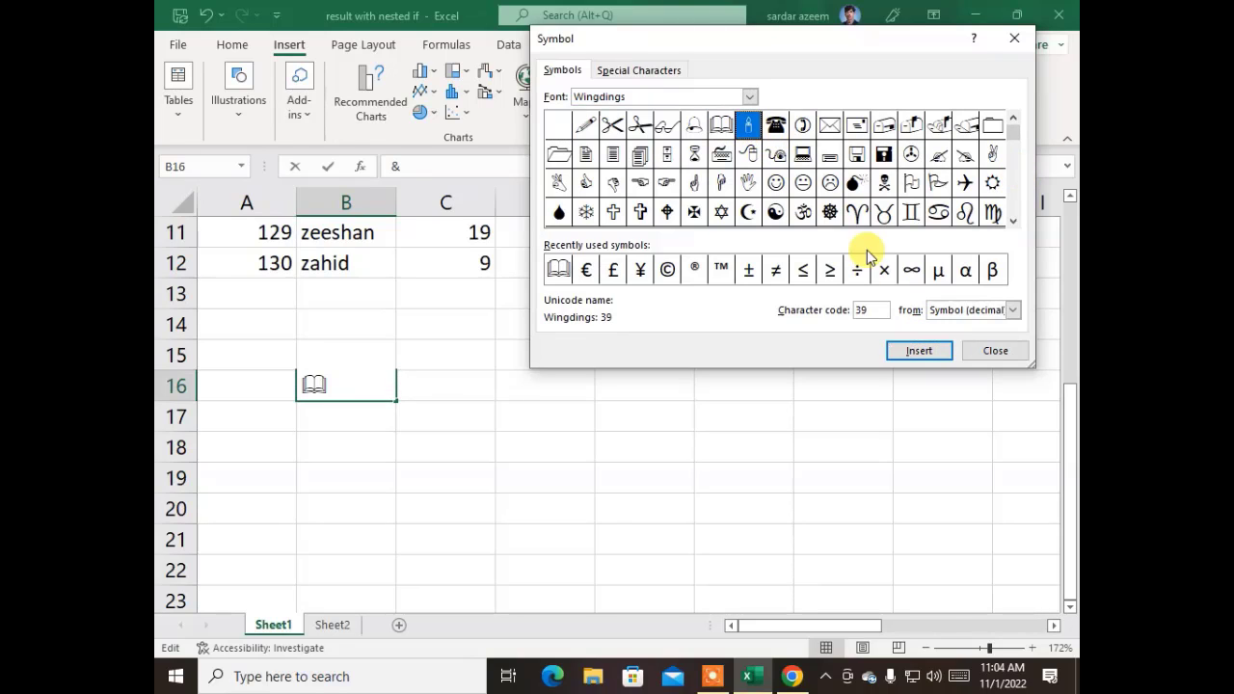
left_click(918, 350)
left_click(776, 124)
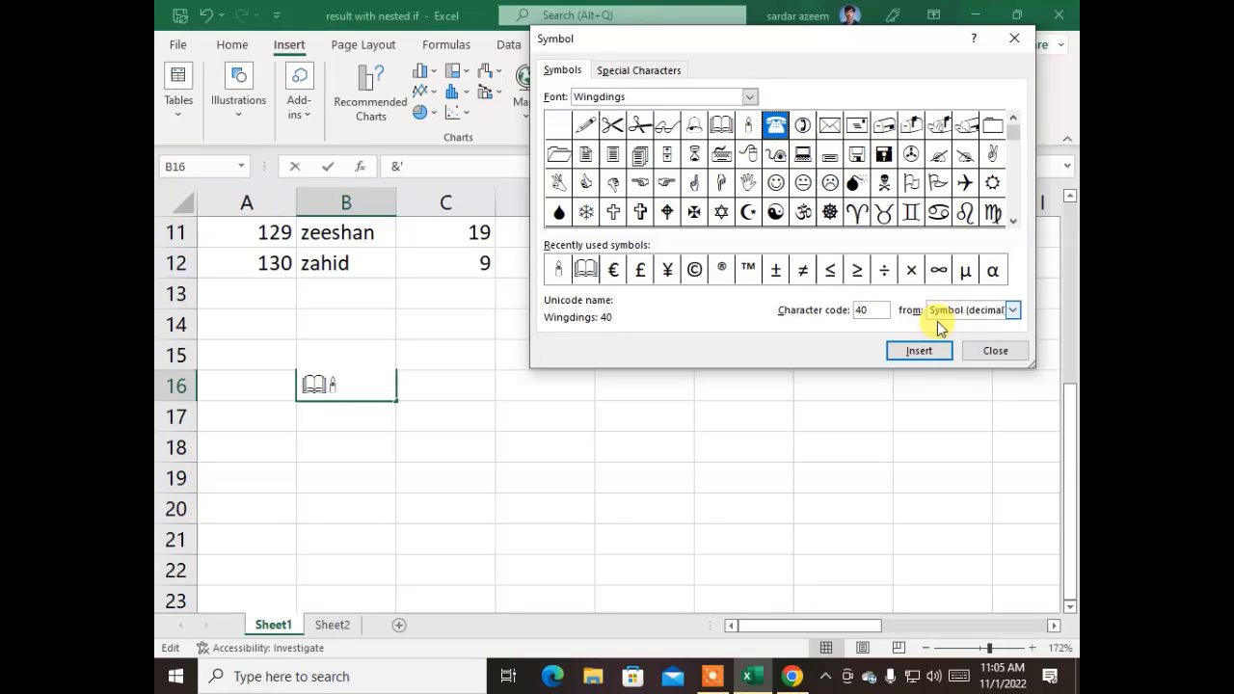
left_click(925, 350)
left_click(993, 351)
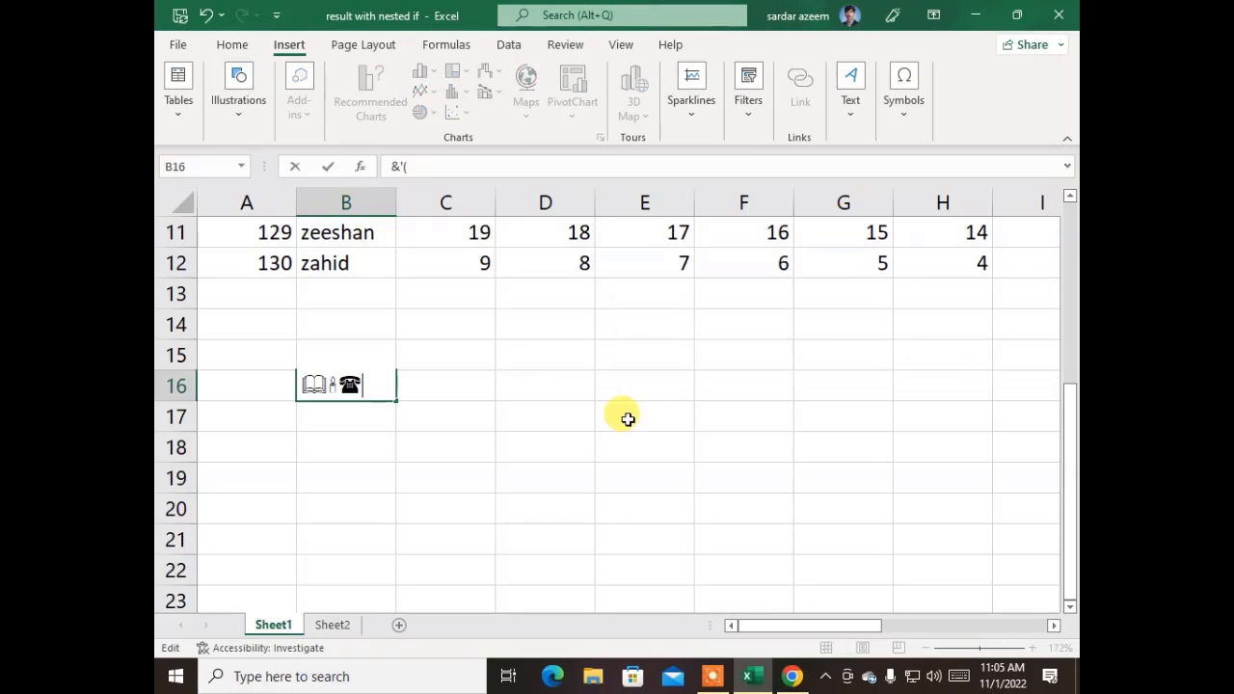
left_click(559, 416)
left_click(355, 387)
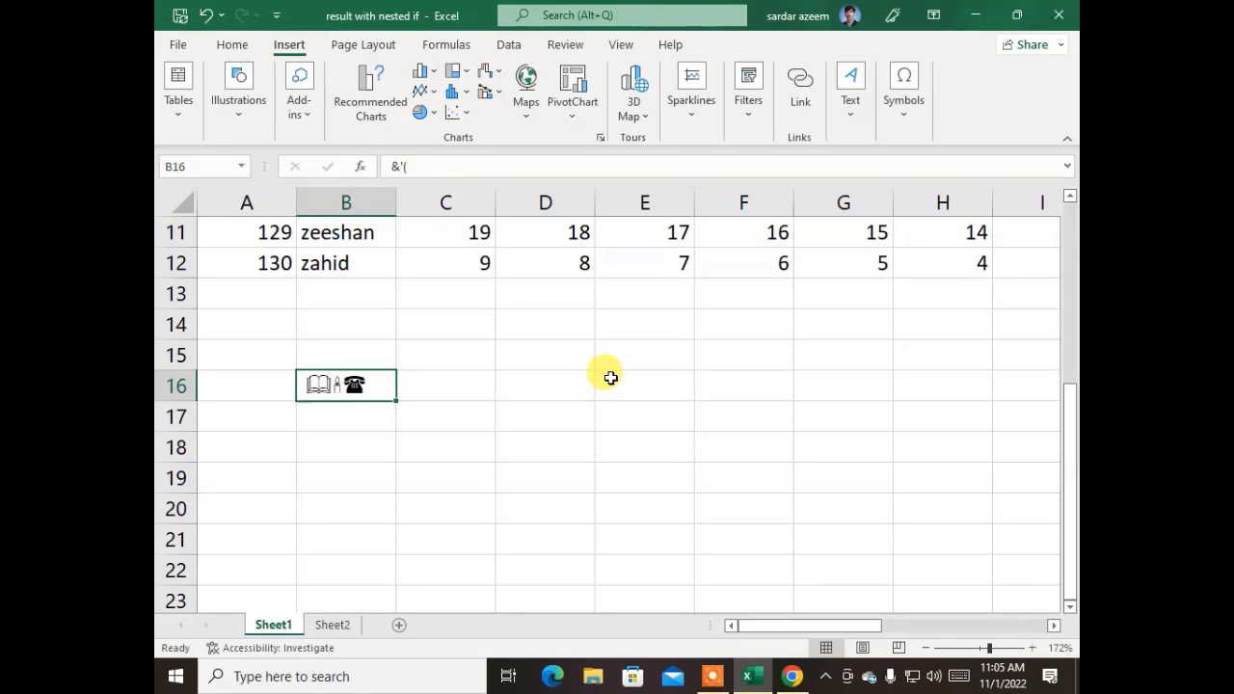
left_click(406, 289)
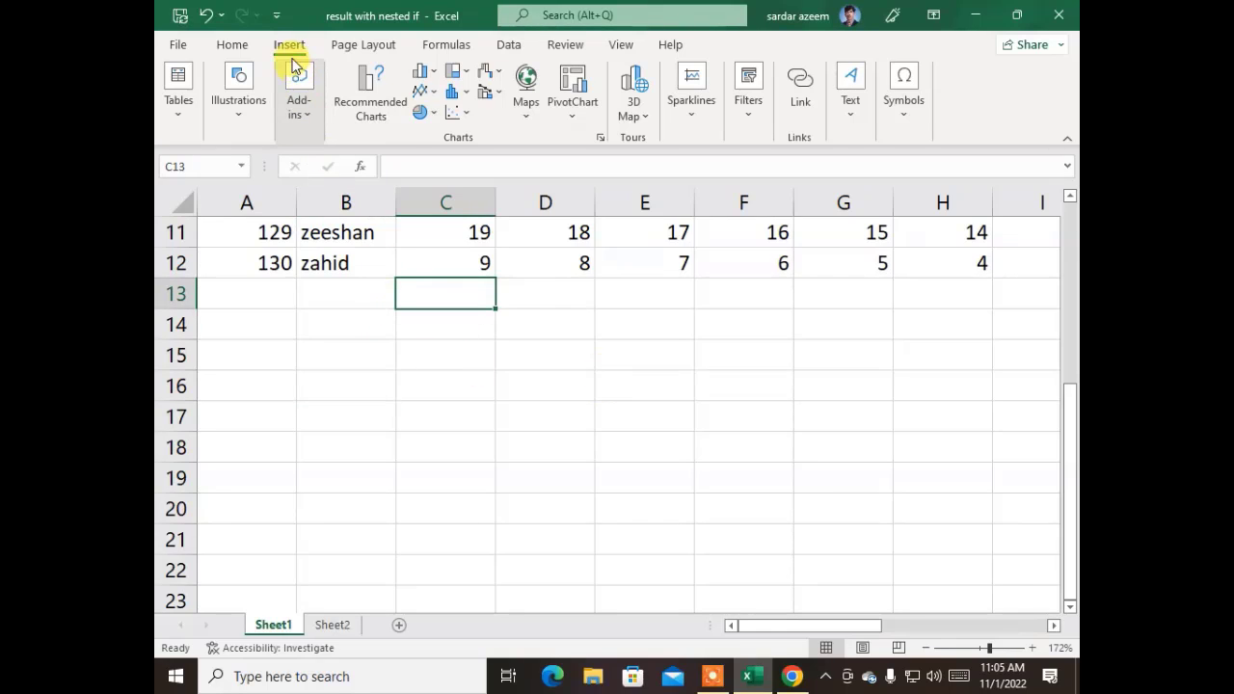
left_click(892, 117)
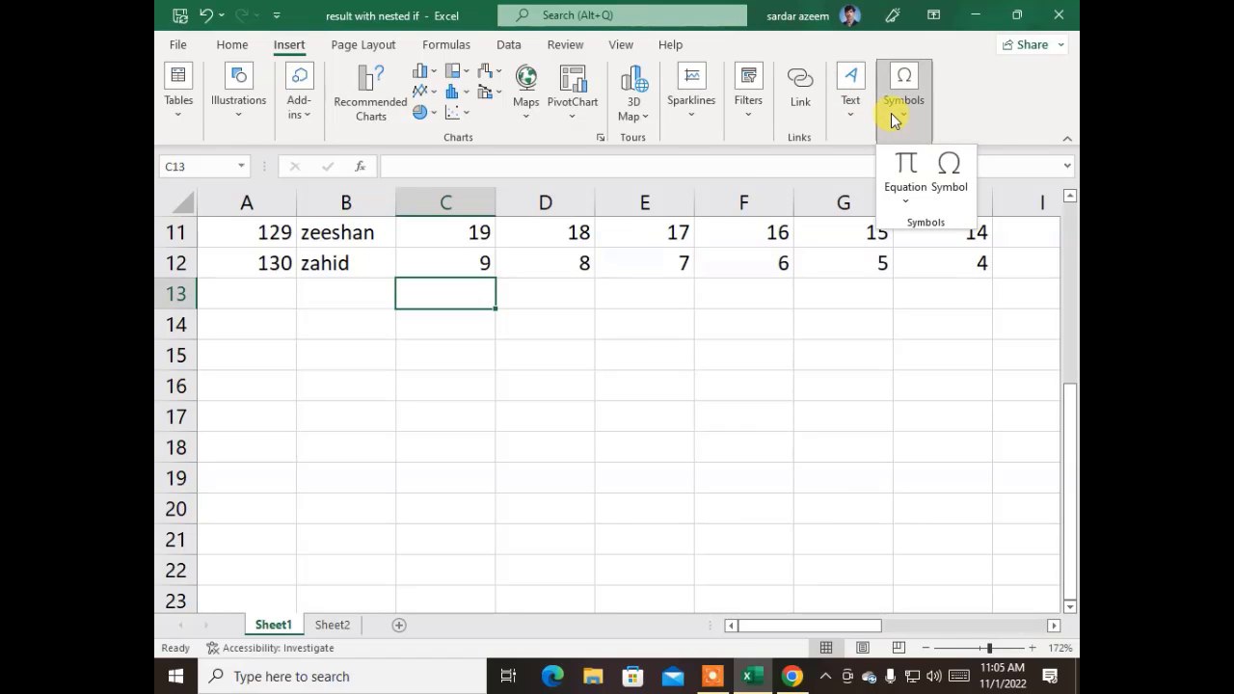
left_click(342, 347)
left_click(340, 337)
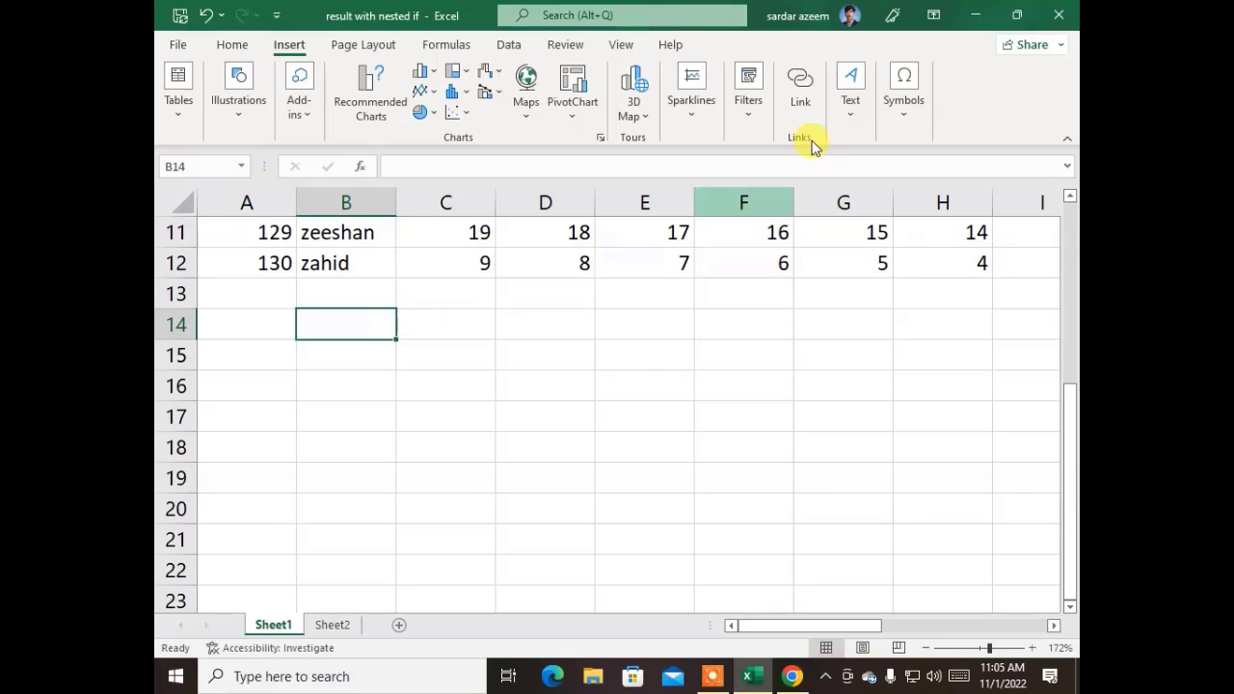
left_click(905, 119)
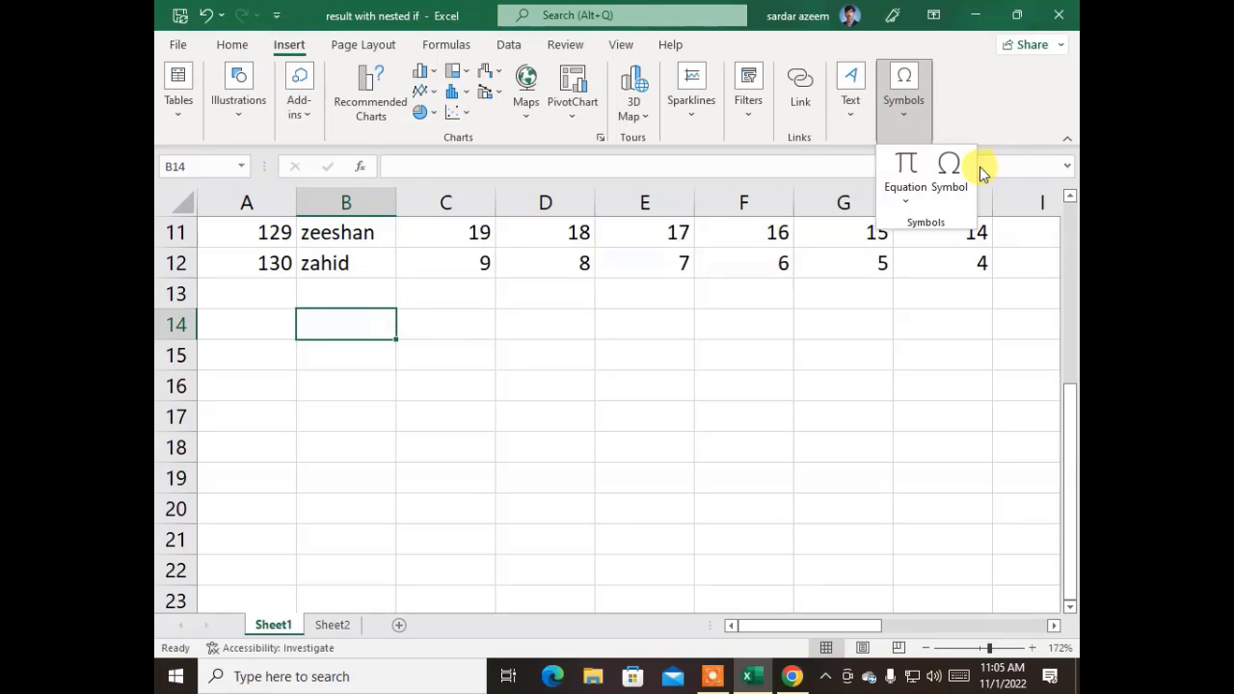
left_click(959, 169)
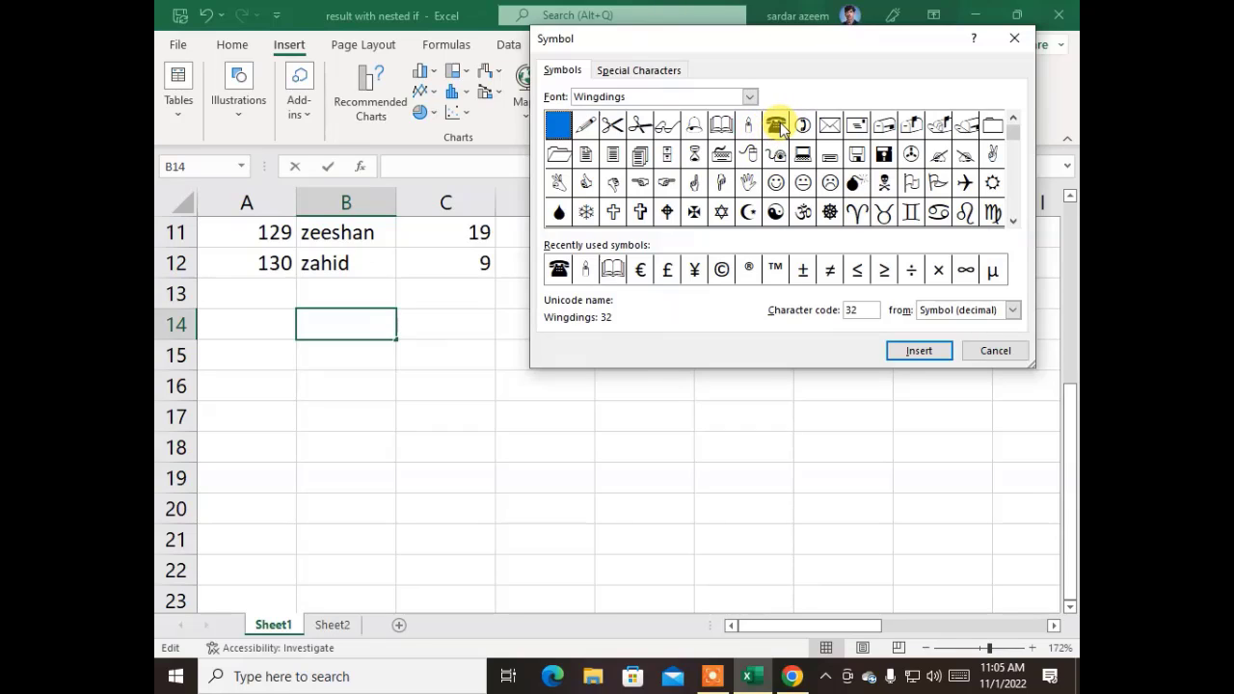
left_click(777, 126)
left_click(916, 352)
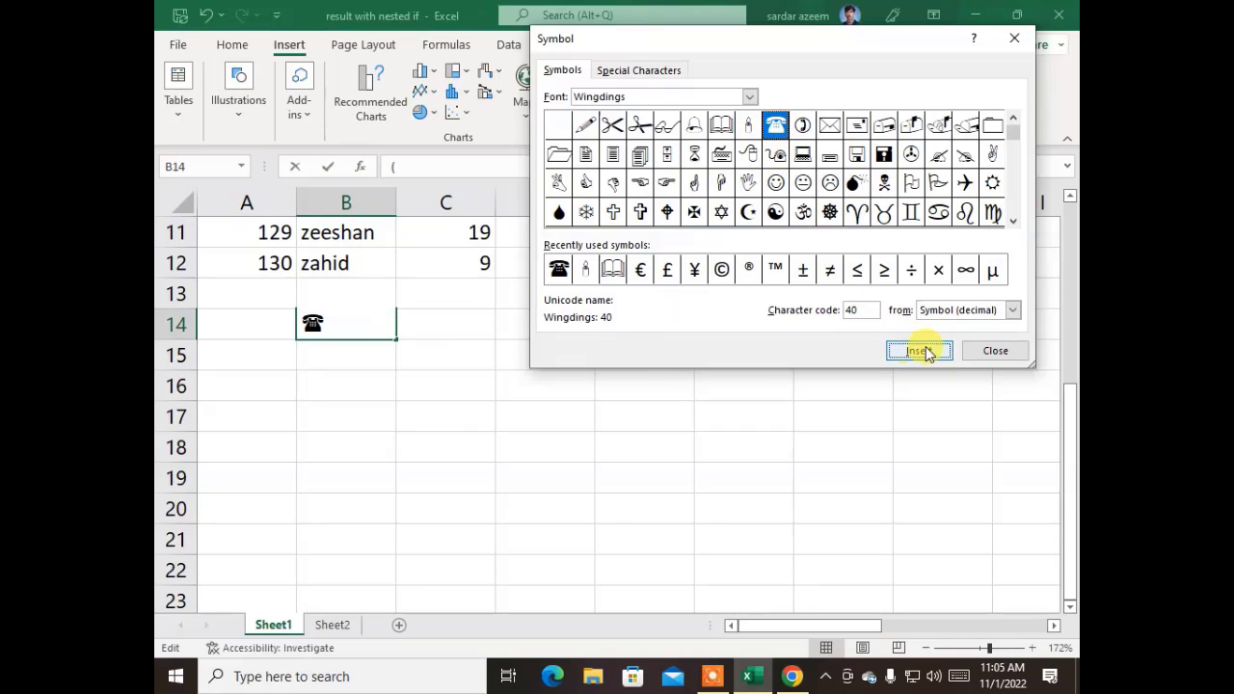
left_click(980, 353)
left_click(473, 325)
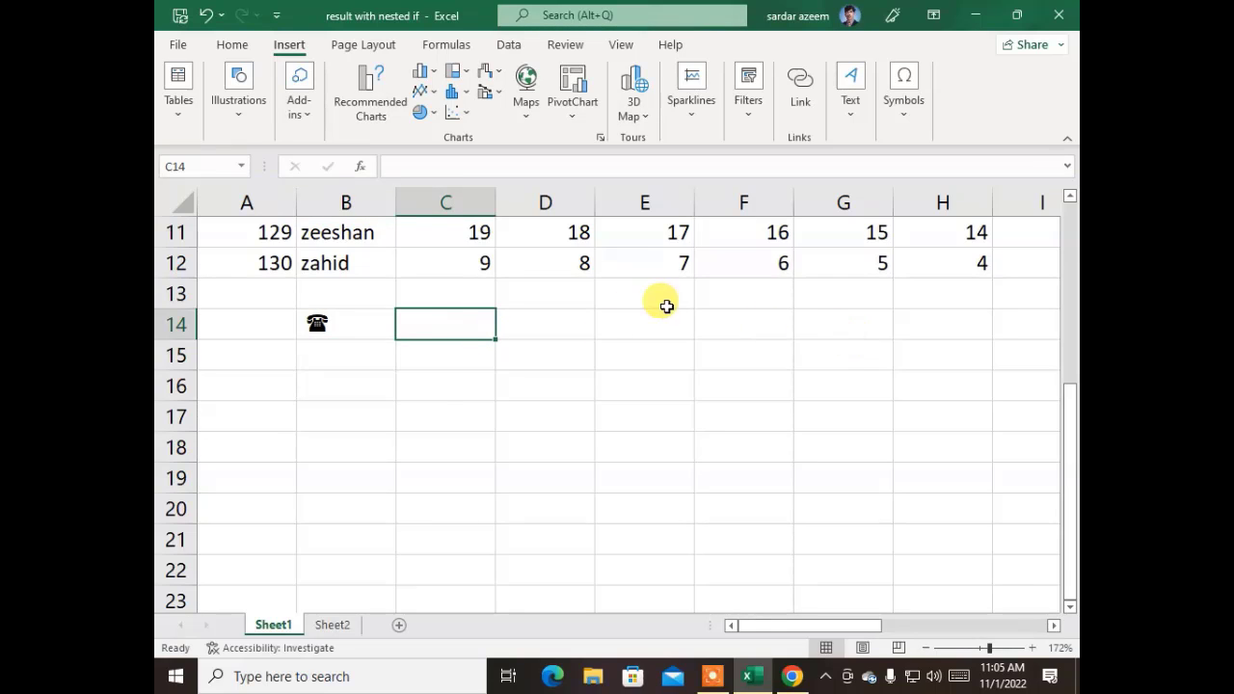
left_click(376, 319)
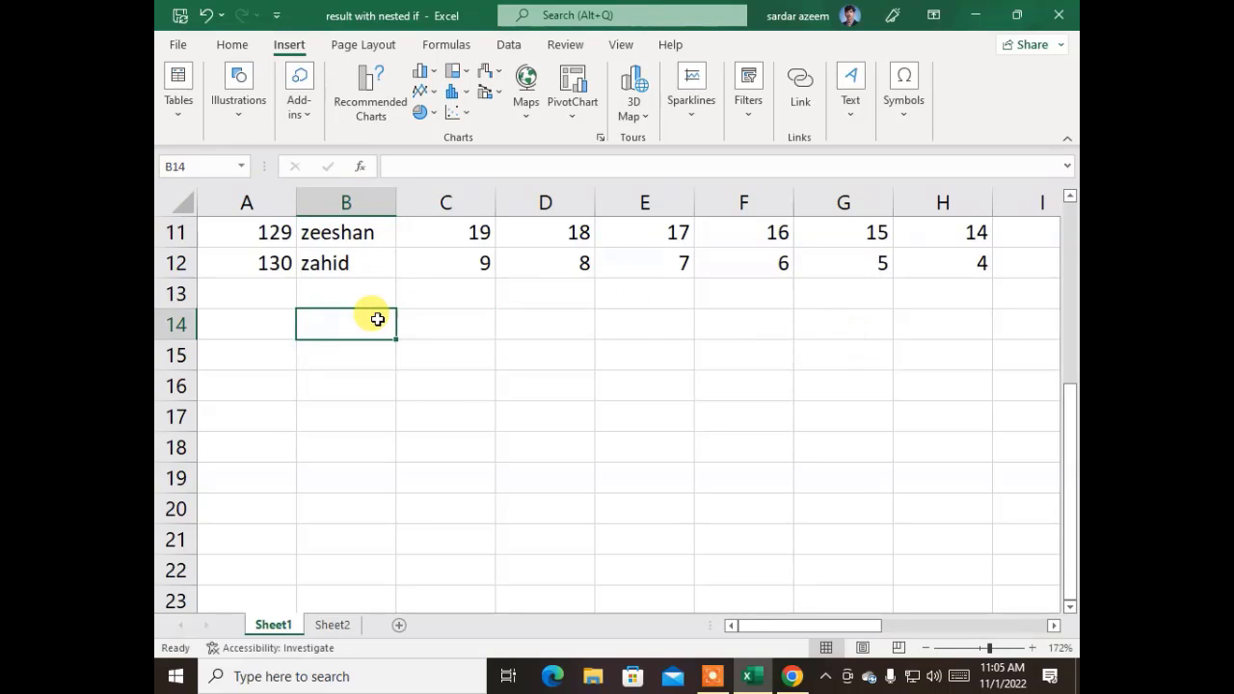
left_click(460, 410)
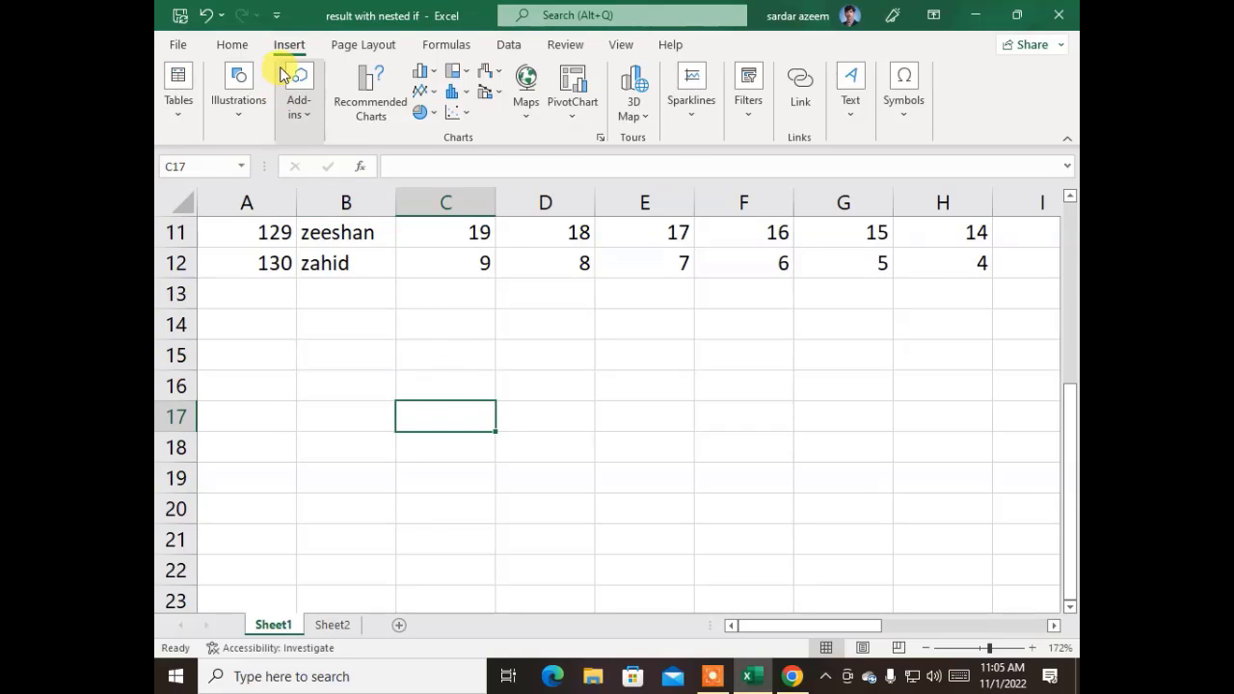